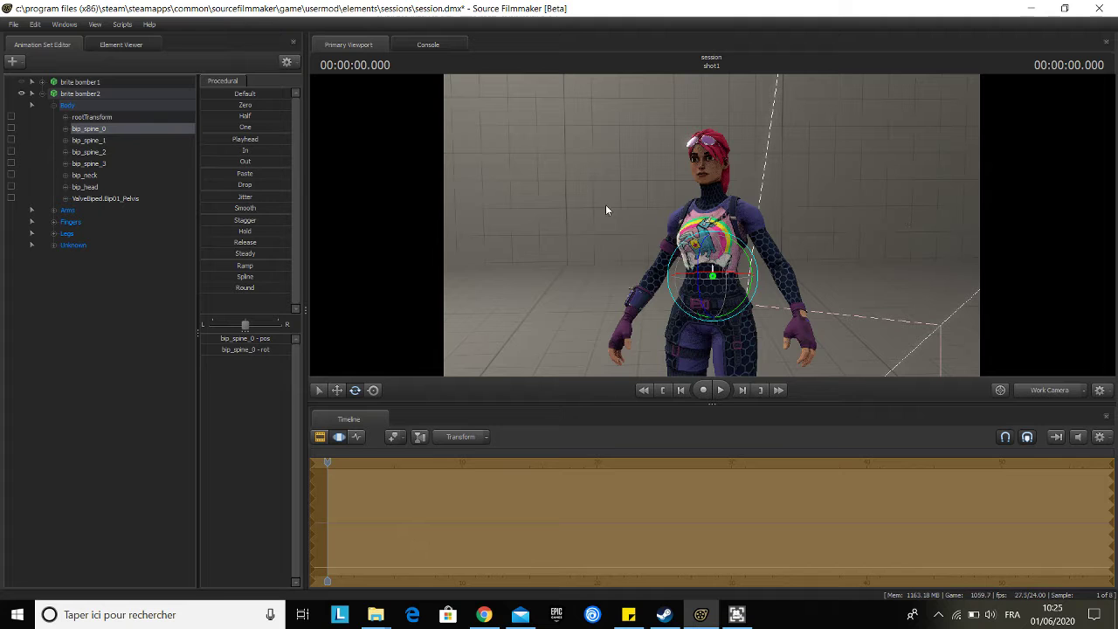
# Inspect the brite bomber2 model by flying the work camera around it, ending on a front view of the upper body
pyautogui.press('w')
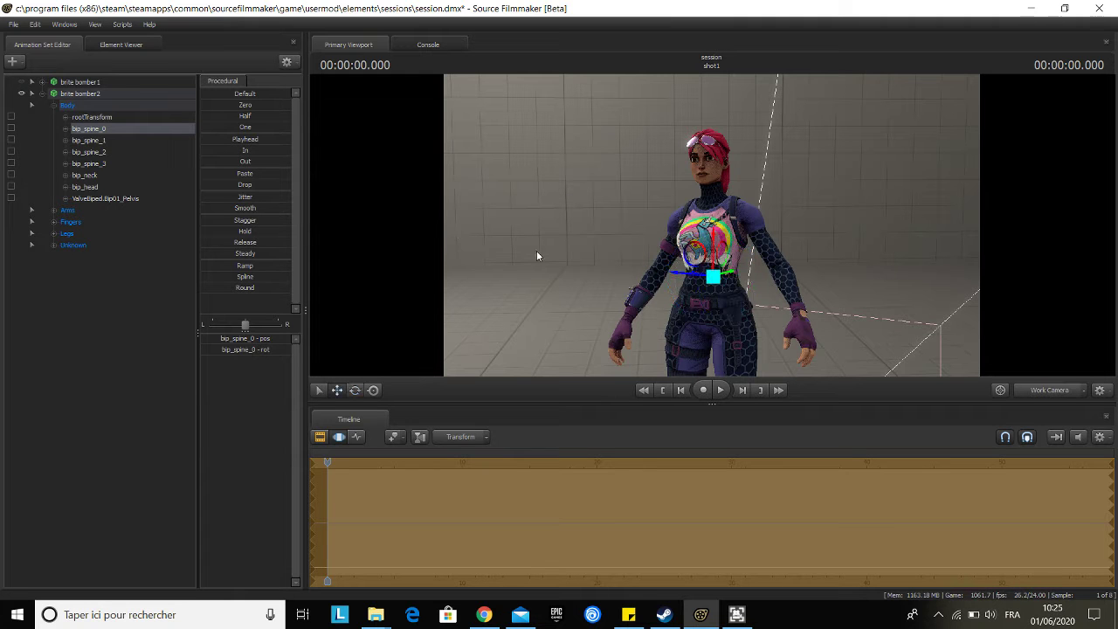
pyautogui.moveTo(538, 252); pyautogui.dragTo(678, 221)
pyautogui.press('w')
pyautogui.press('w')
pyautogui.press('s')
pyautogui.press('s')
pyautogui.press('w')
pyautogui.press('w')
pyautogui.press('s')
pyautogui.press('w')
pyautogui.press('s')
pyautogui.press('d')
pyautogui.press('a')
pyautogui.press('w')
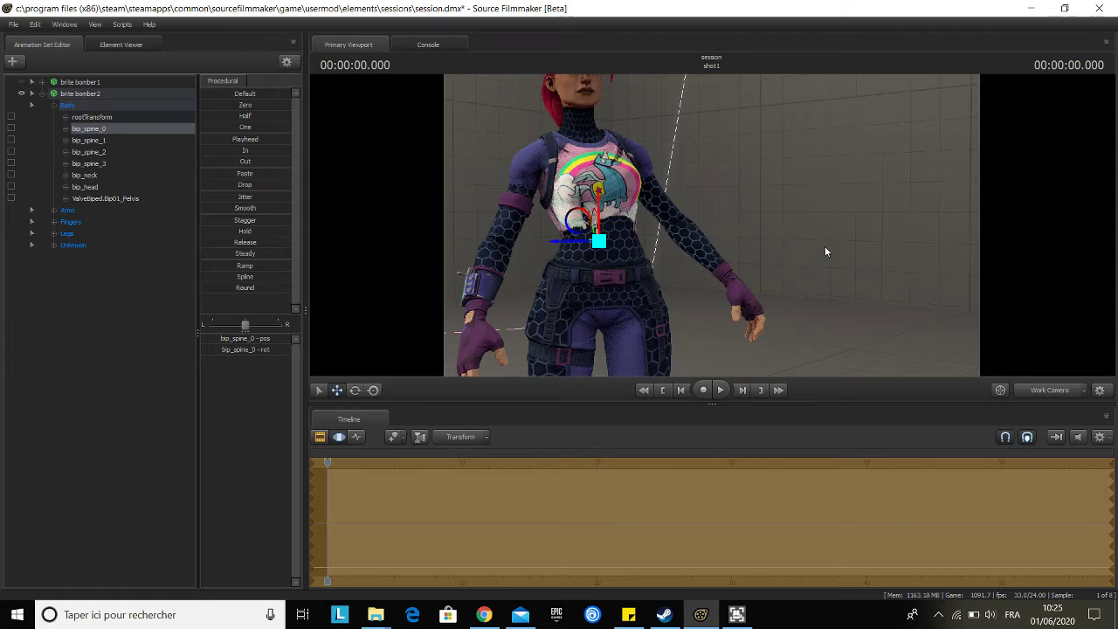
pyautogui.moveTo(825, 252); pyautogui.dragTo(801, 249)
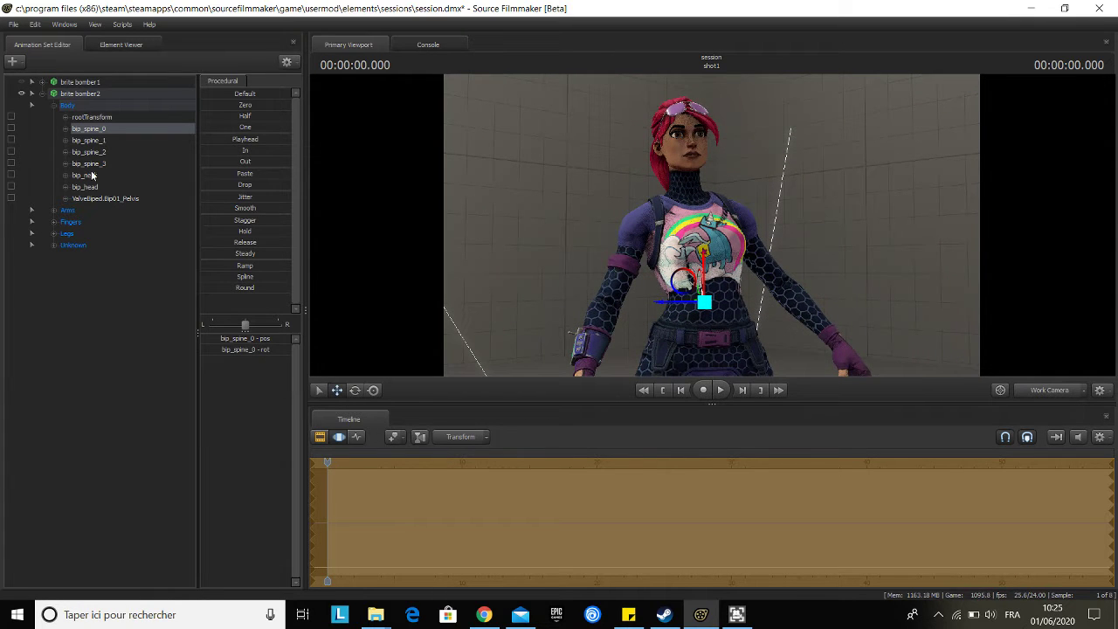
# Rotate bip_spine_1 of brite bomber2 so the upper body turns to face the camera
pyautogui.click(90, 141)
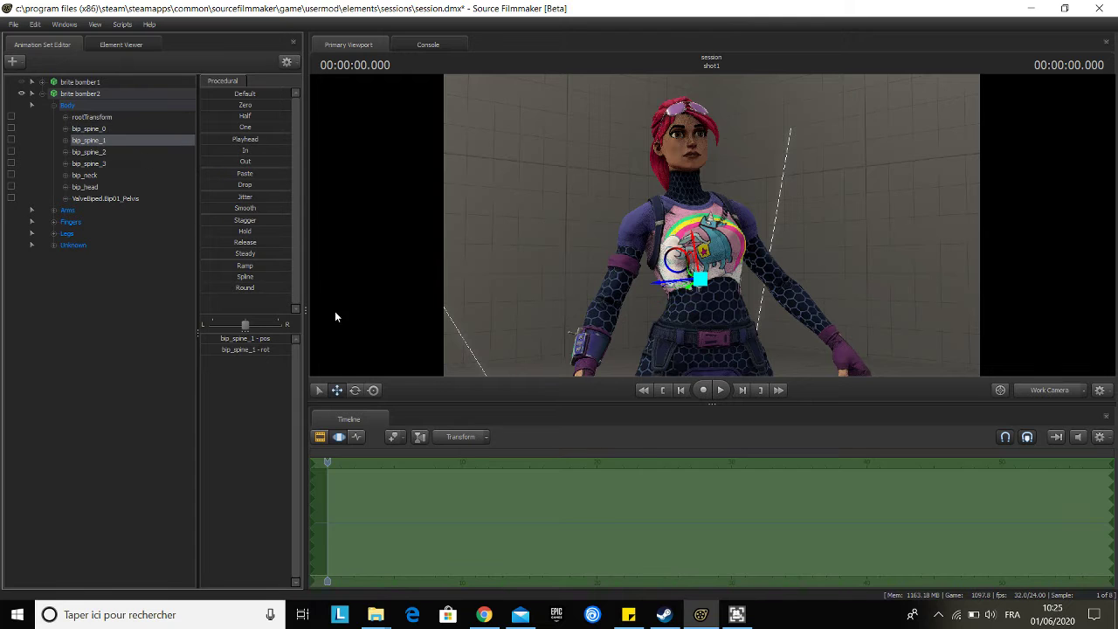
pyautogui.click(354, 390)
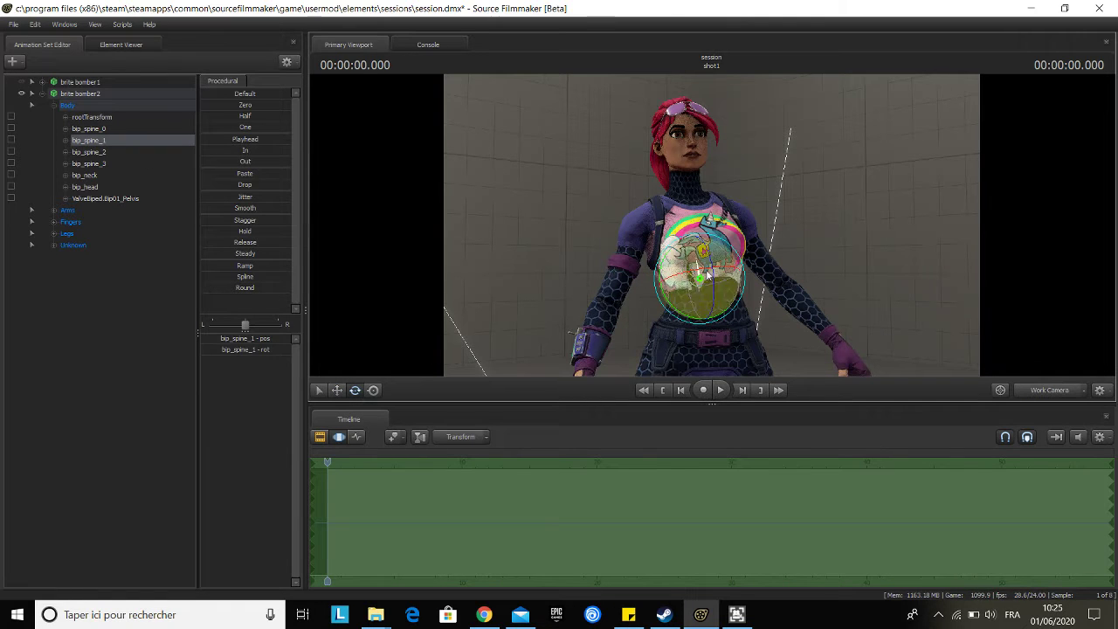
pyautogui.moveTo(691, 292)
pyautogui.mouseDown()
pyautogui.moveTo(654, 299)
pyautogui.moveTo(669, 276)
pyautogui.moveTo(680, 294)
pyautogui.mouseUp()
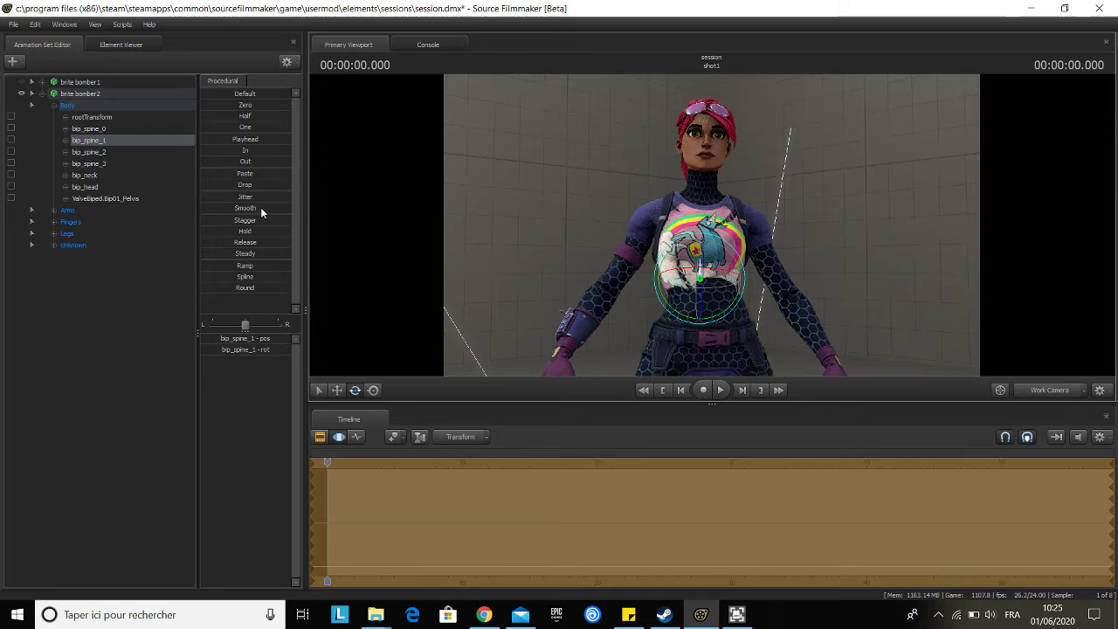
# Rotate bip_neck slightly, then rotate bip_head so the face turns a little to the side and looks upward
pyautogui.click(87, 175)
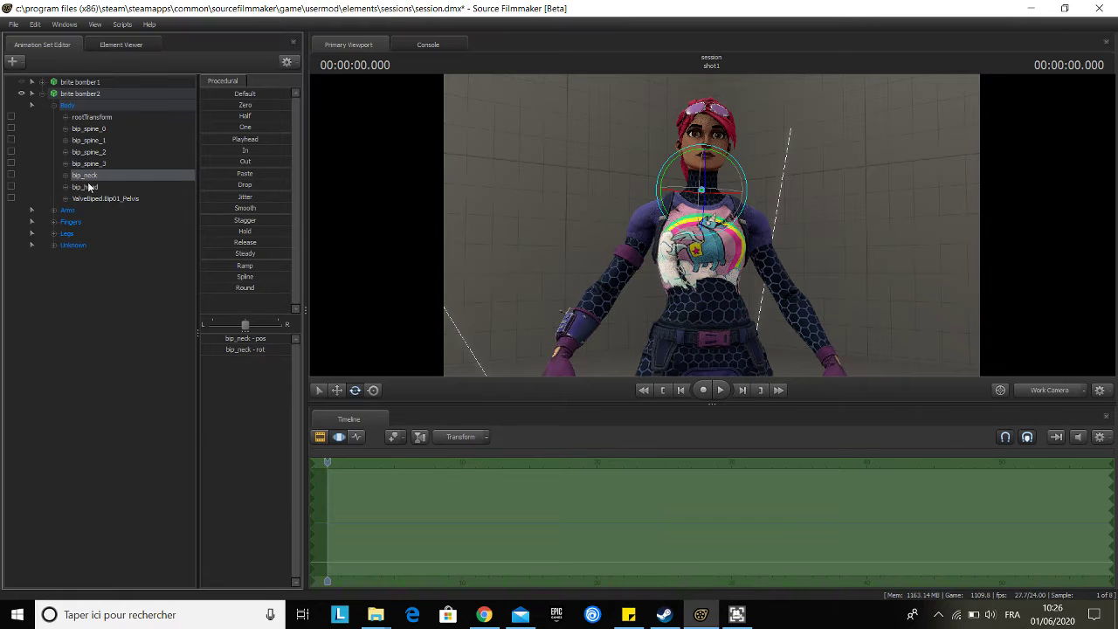
pyautogui.moveTo(709, 209); pyautogui.dragTo(729, 219)
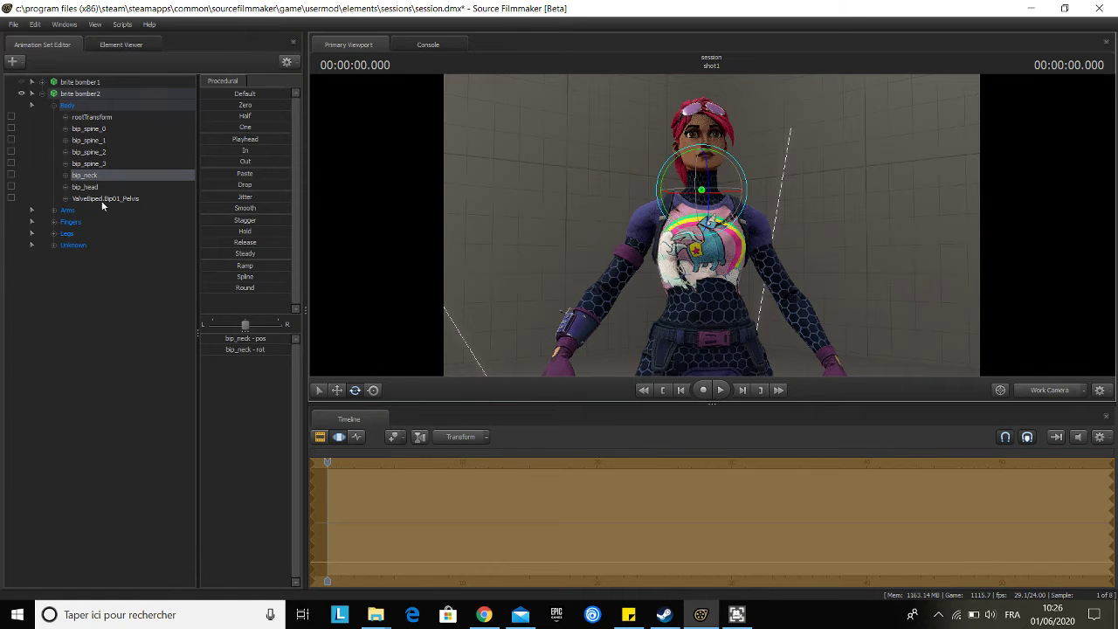
pyautogui.click(85, 187)
pyautogui.moveTo(731, 181); pyautogui.dragTo(735, 177)
pyautogui.moveTo(393, 234); pyautogui.dragTo(23, 221)
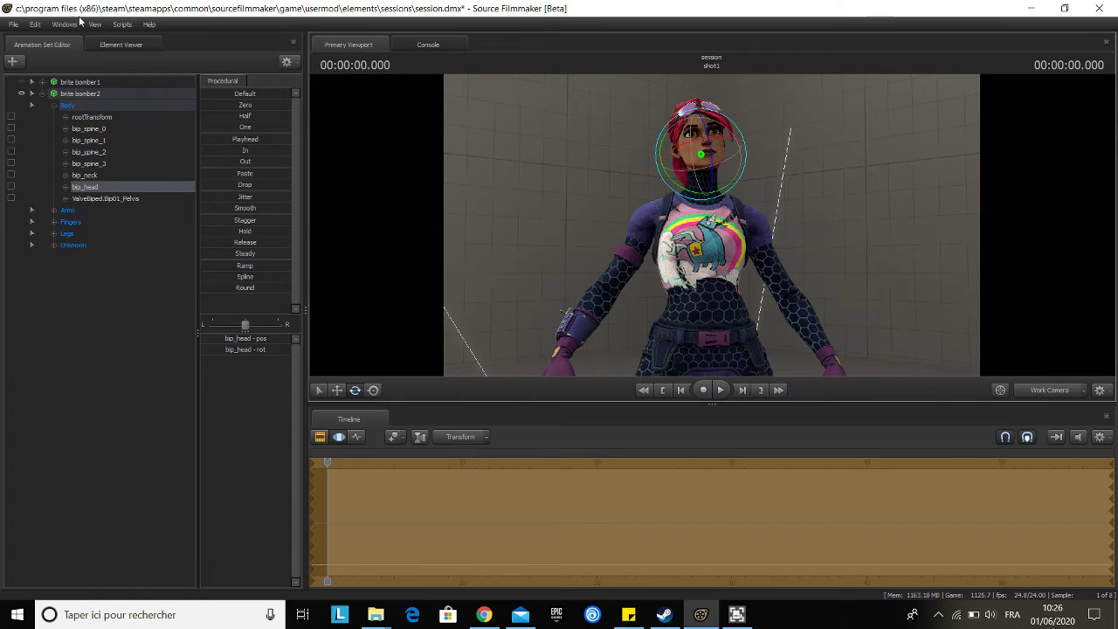
# Collapse the Body group, expand the Arms group and rotate bip_collar_L slightly
pyautogui.click(58, 104)
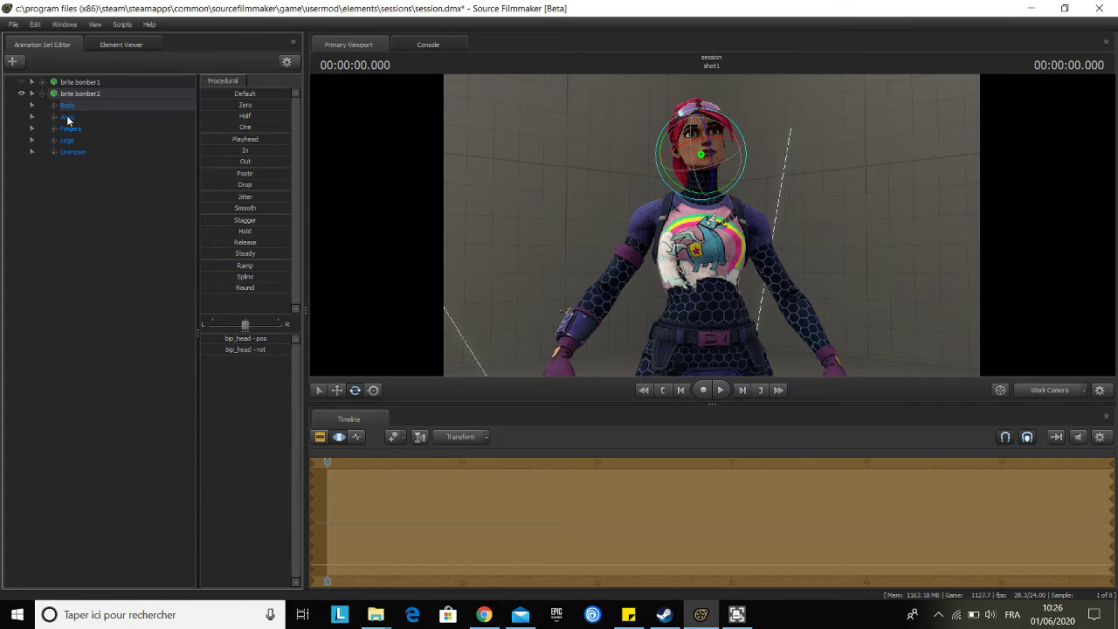
pyautogui.click(67, 117)
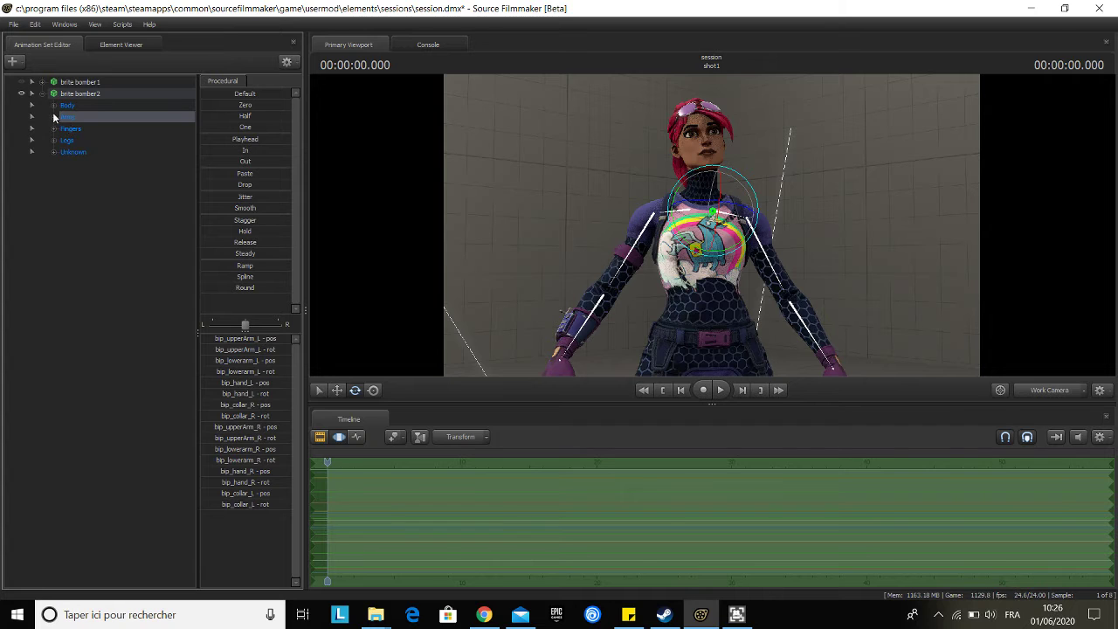
pyautogui.click(53, 115)
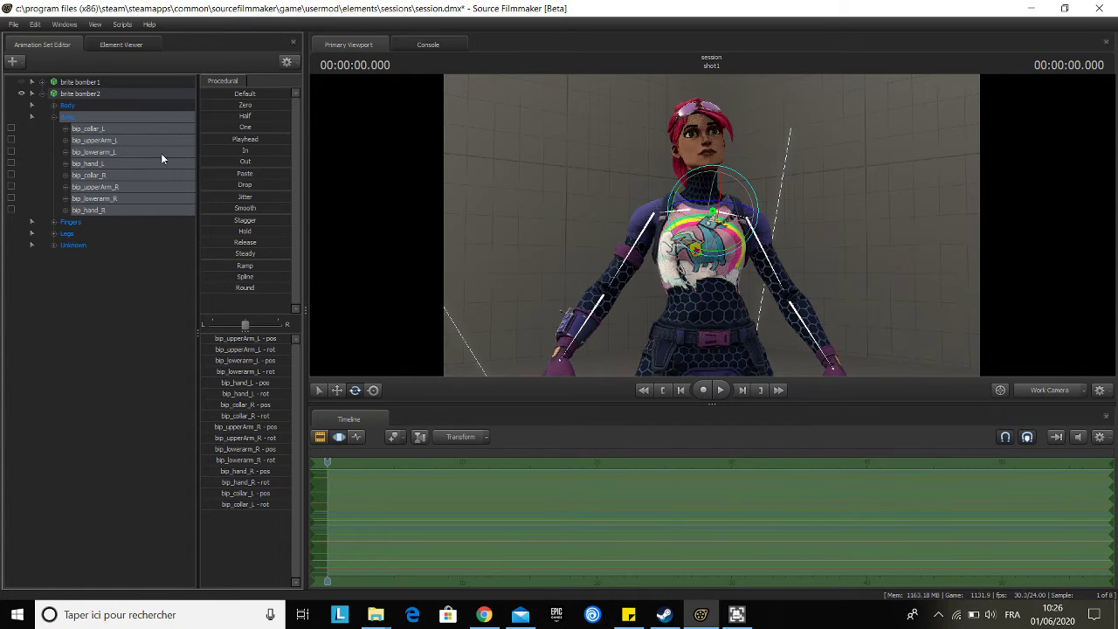
pyautogui.click(84, 129)
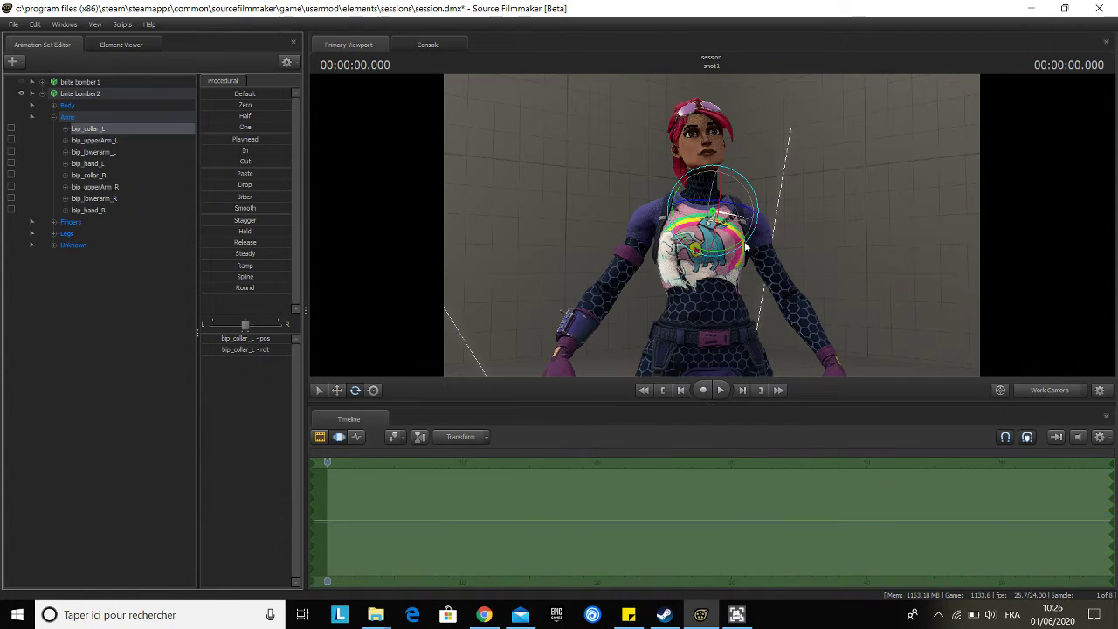
pyautogui.moveTo(745, 247); pyautogui.dragTo(703, 246)
# Rotate bip_upperArm_L until the arm extends horizontally, and bend bip_lowerarm_L at the elbow so the forearm points straight up
pyautogui.click(87, 140)
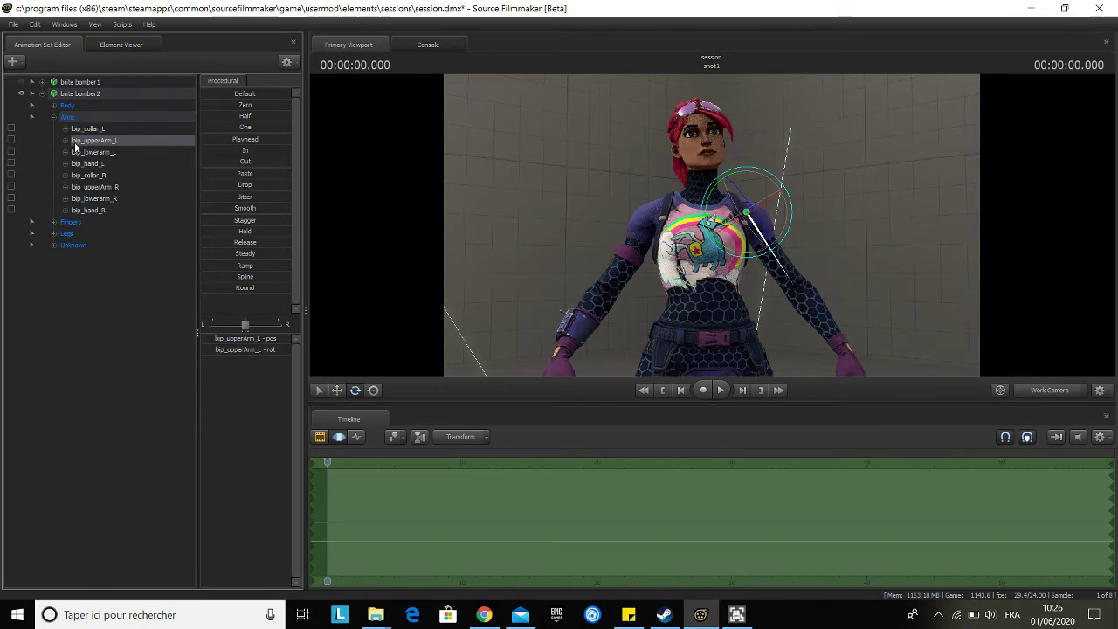
pyautogui.moveTo(753, 211); pyautogui.dragTo(777, 191)
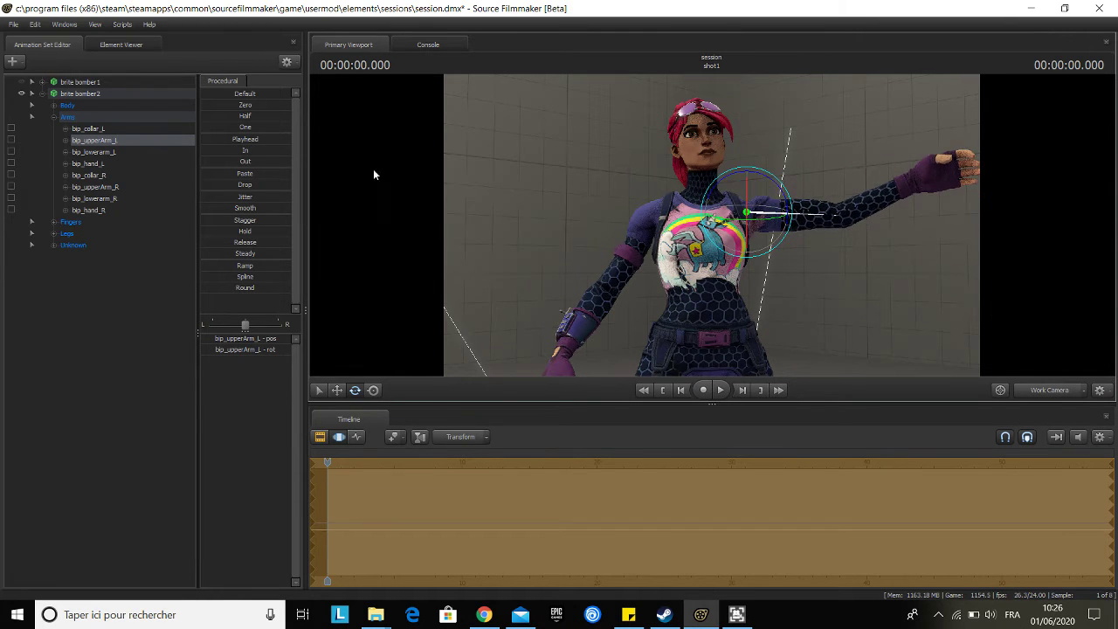
pyautogui.click(93, 152)
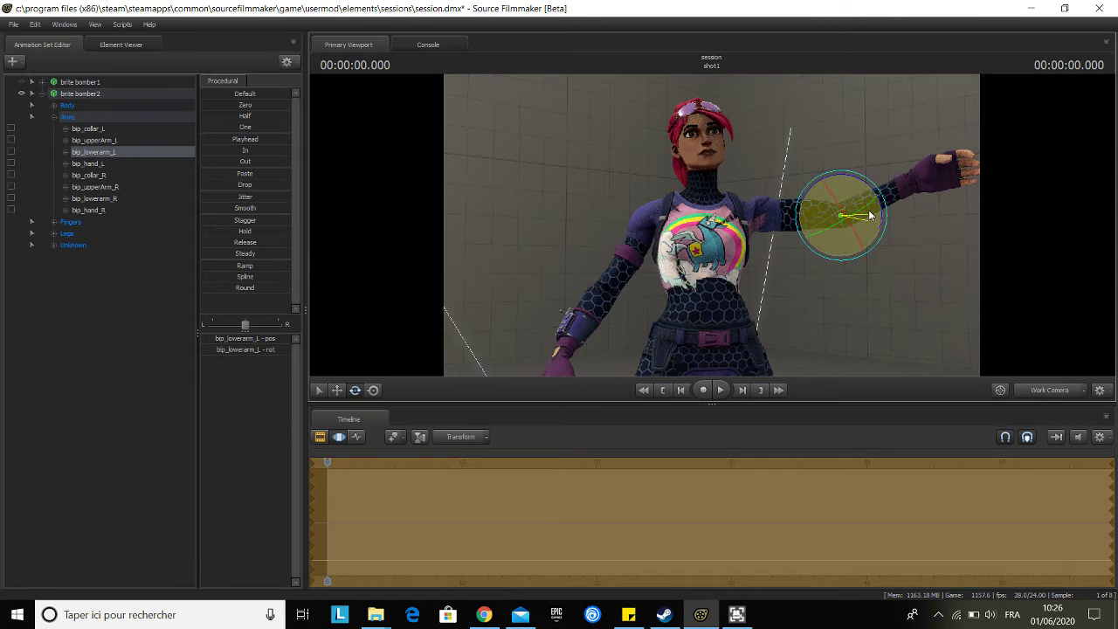
pyautogui.moveTo(868, 220); pyautogui.dragTo(797, 195)
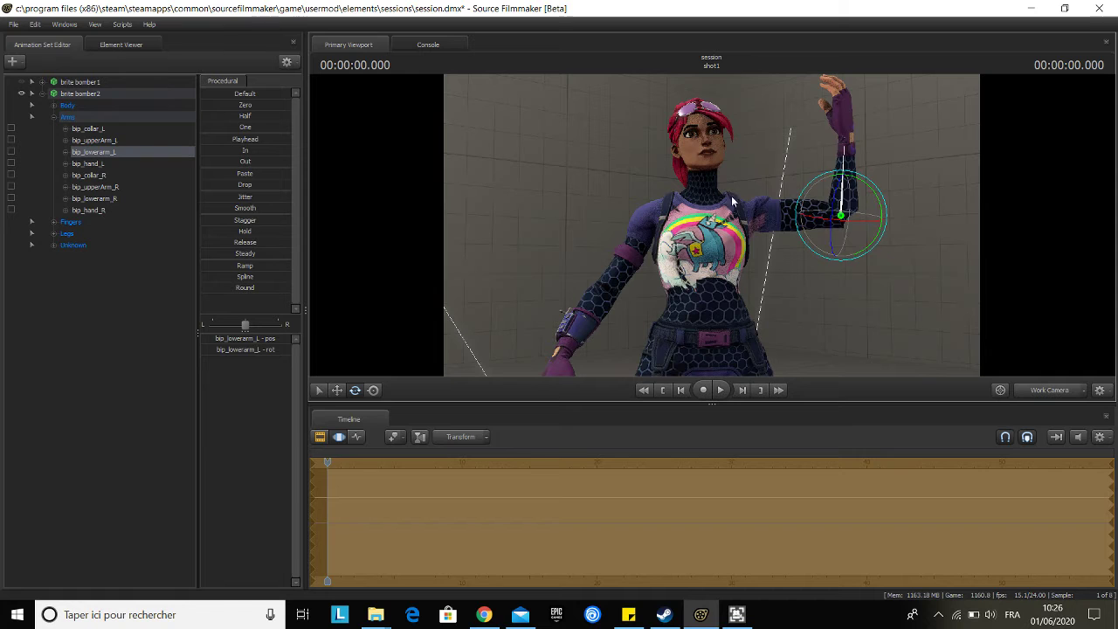
# Rotate bip_hand_L so the raised palm faces forward, and move the hand slightly to adjust its fit on the wrist
pyautogui.click(91, 164)
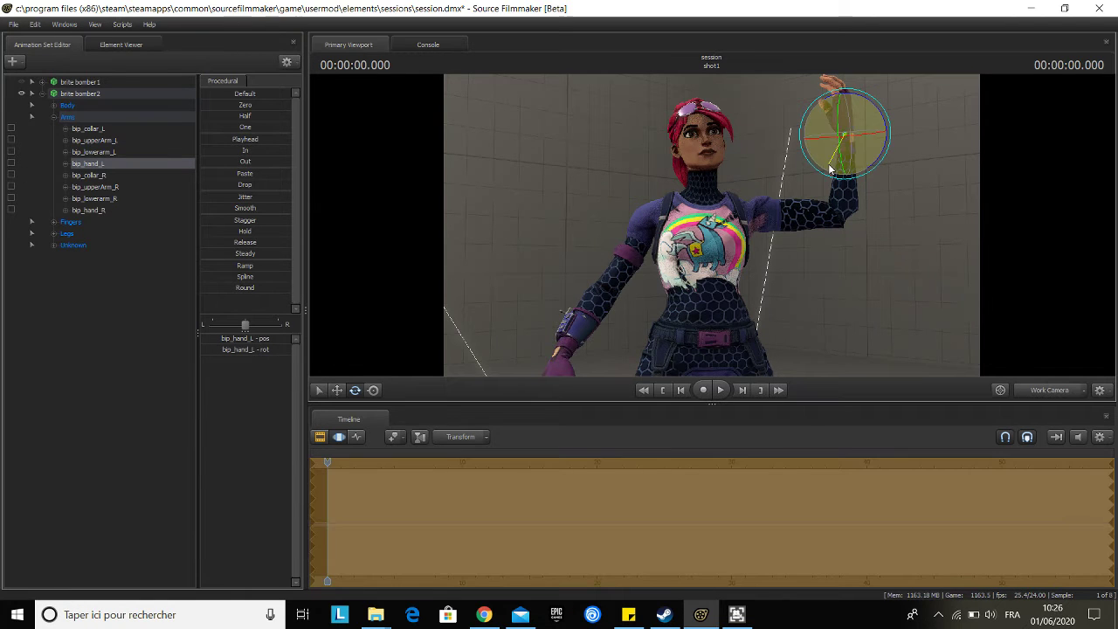
pyautogui.moveTo(832, 170); pyautogui.dragTo(874, 119)
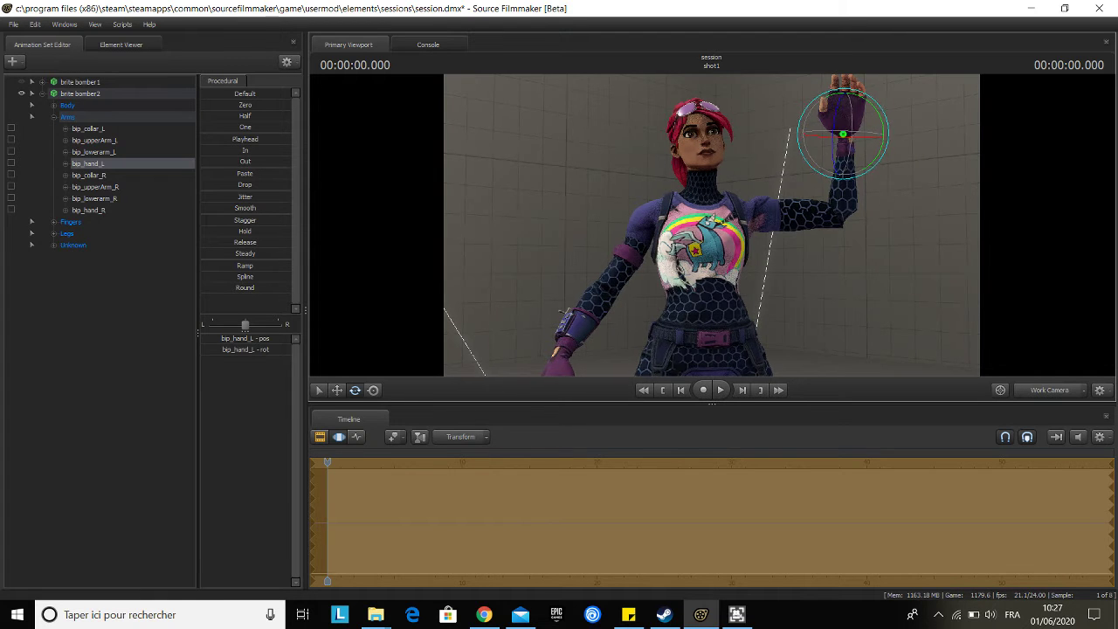
pyautogui.moveTo(525, 227); pyautogui.dragTo(780, 235)
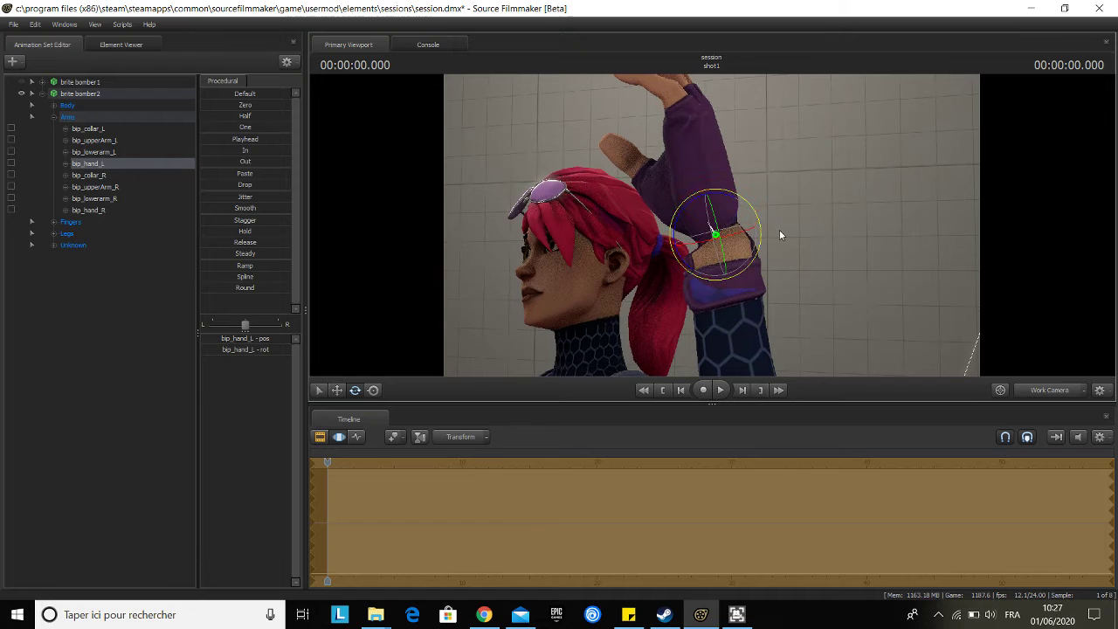
pyautogui.click(342, 392)
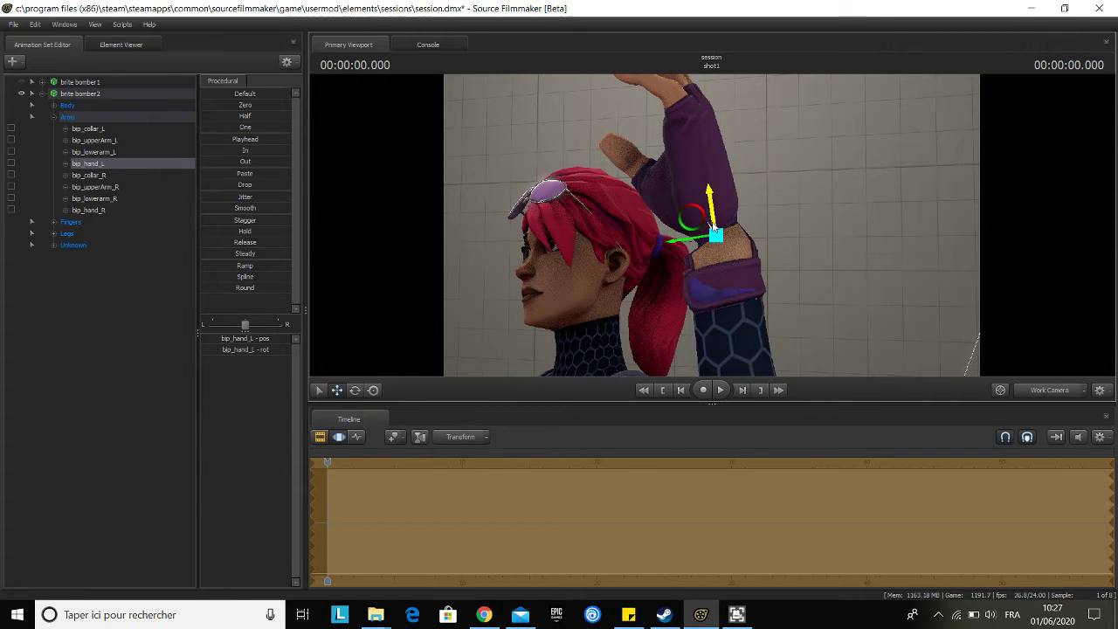
pyautogui.moveTo(713, 194); pyautogui.dragTo(679, 256)
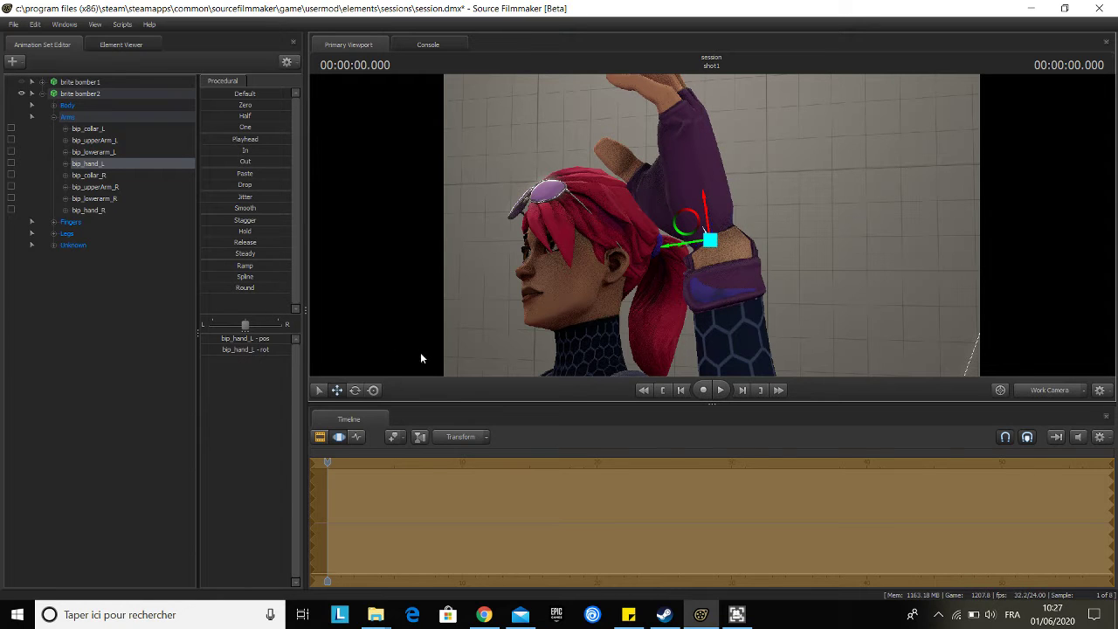
# Rotate bip_upperArm_R to raise the right arm out to the side of the body
pyautogui.moveTo(443, 360)
pyautogui.mouseDown()
pyautogui.moveTo(447, 351)
pyautogui.moveTo(419, 363)
pyautogui.moveTo(415, 354)
pyautogui.moveTo(446, 353)
pyautogui.mouseUp()
pyautogui.press('s')
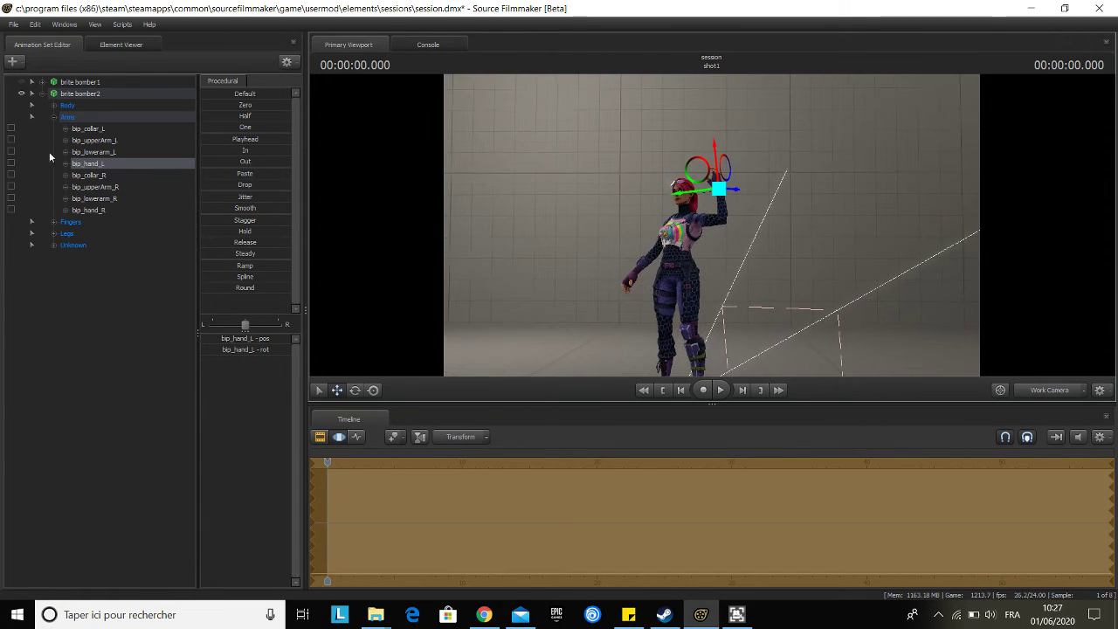
pyautogui.click(66, 187)
pyautogui.click(75, 176)
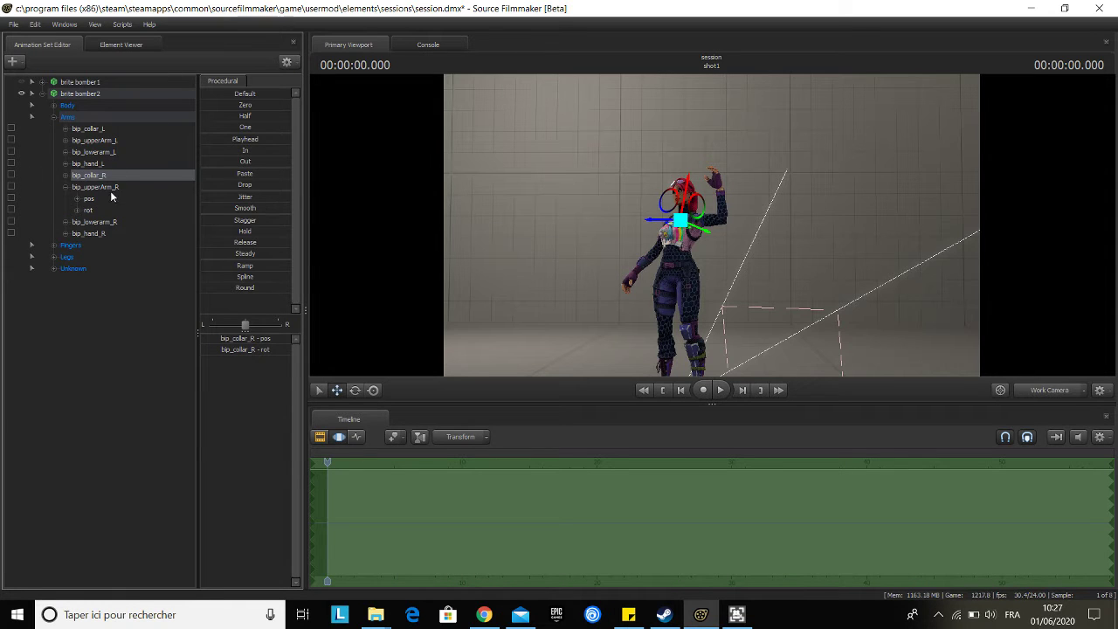
pyautogui.click(72, 189)
pyautogui.click(67, 189)
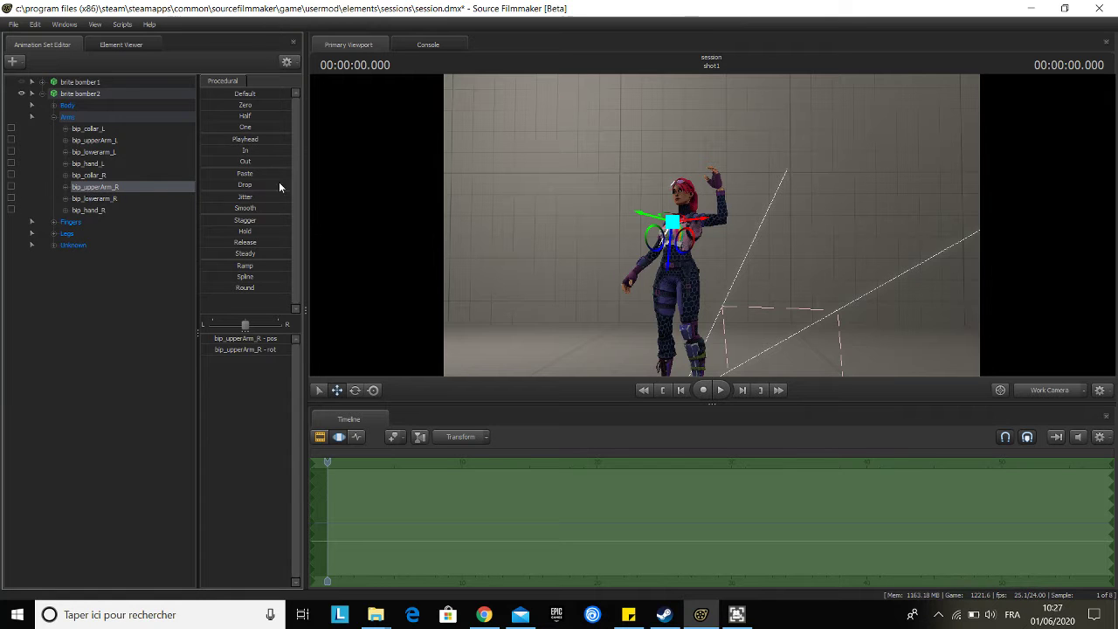
pyautogui.moveTo(645, 296); pyautogui.dragTo(712, 229)
pyautogui.press('w')
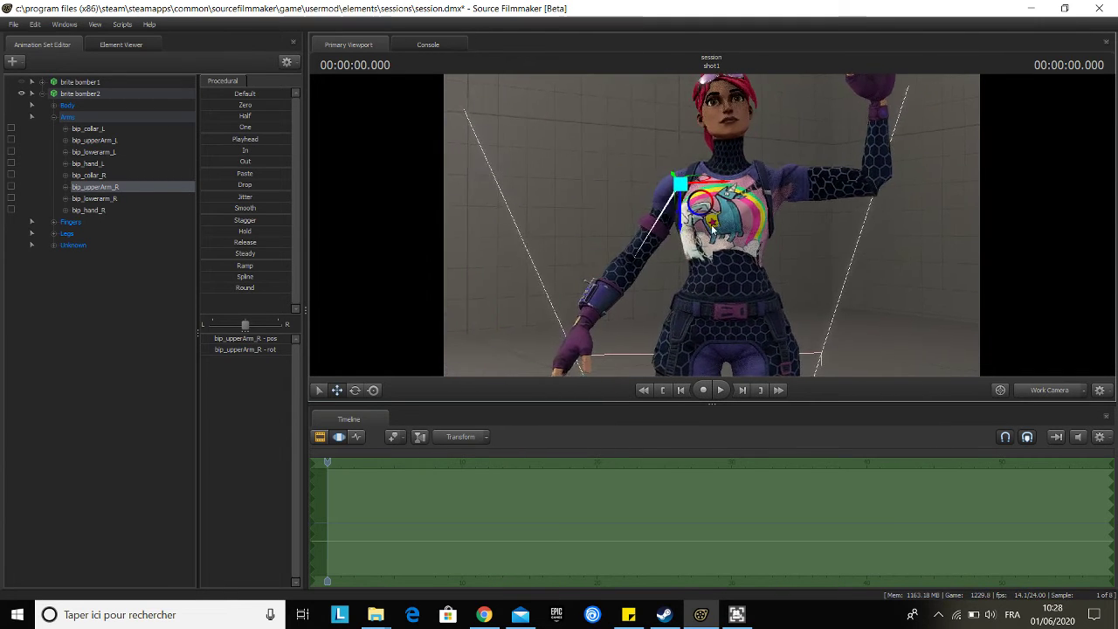
pyautogui.click(355, 391)
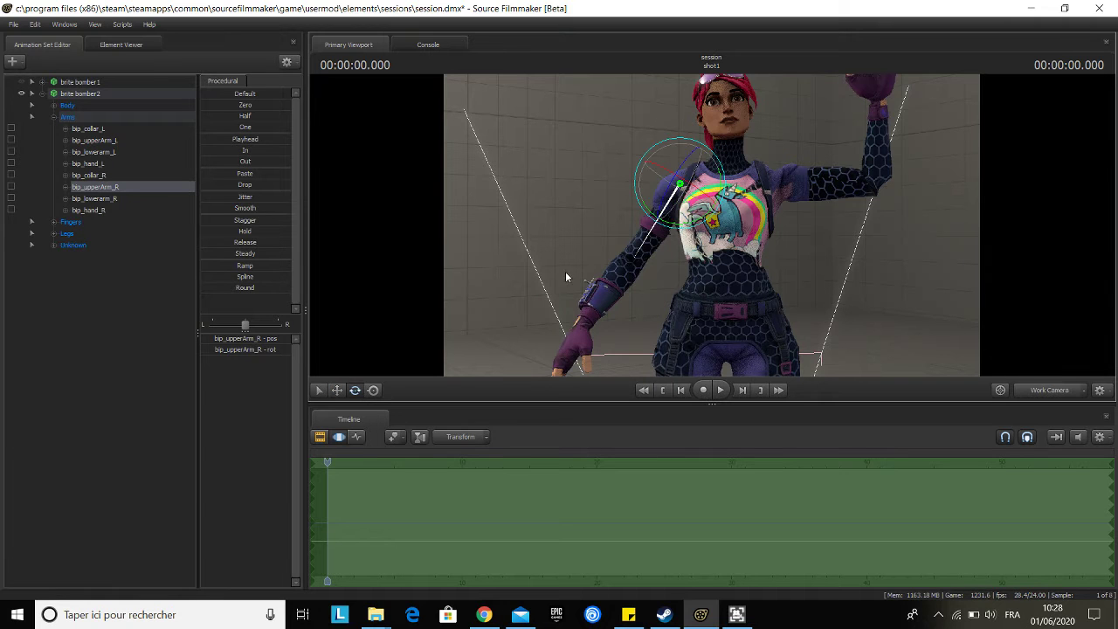
pyautogui.moveTo(693, 210); pyautogui.dragTo(657, 167)
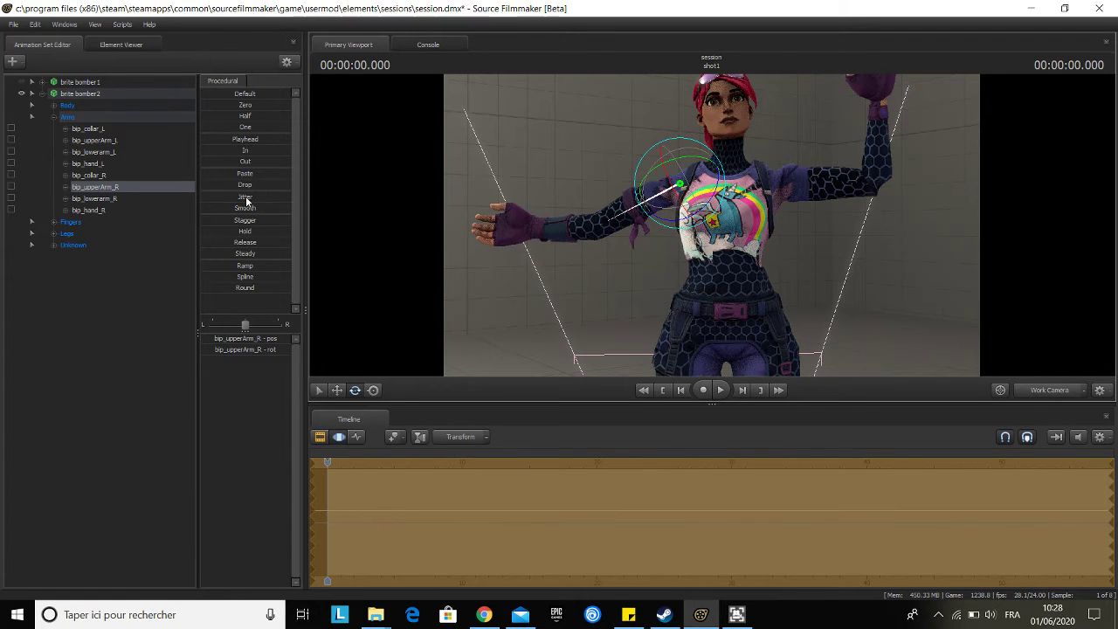
# Rotate bip_lowerarm_R to bend the right elbow so the forearm points down and inward toward the waist
pyautogui.click(94, 198)
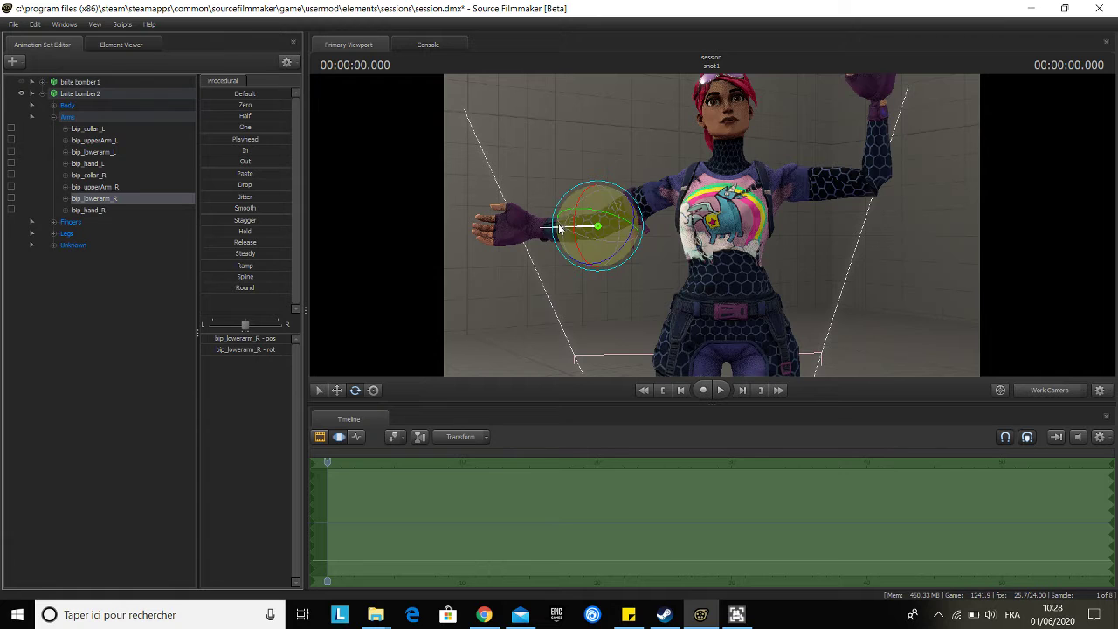
pyautogui.moveTo(577, 236); pyautogui.dragTo(629, 242)
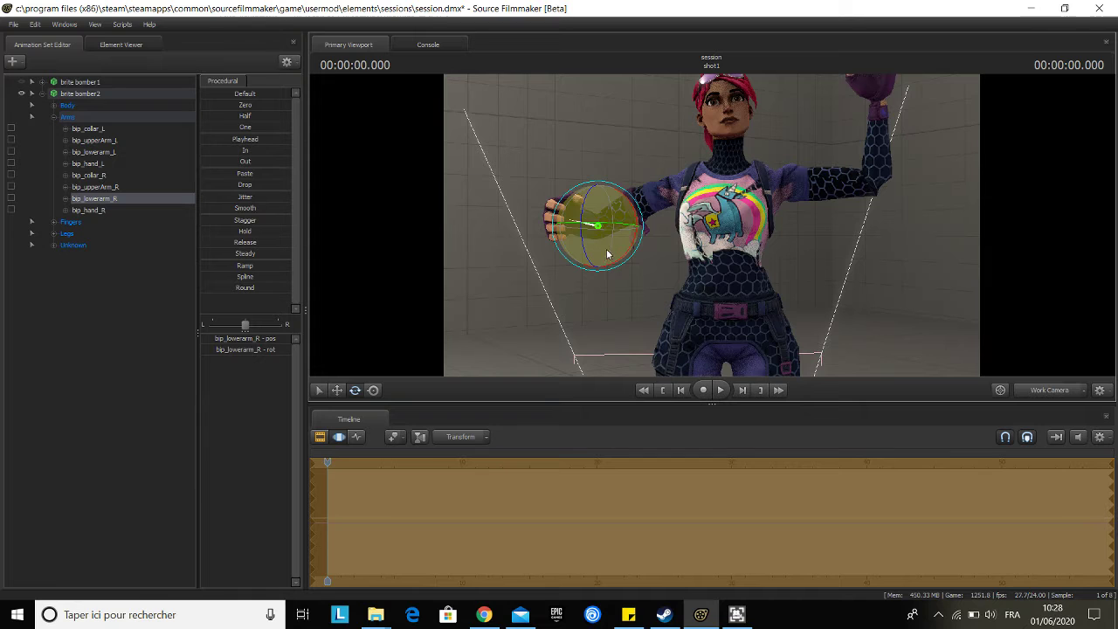
pyautogui.moveTo(590, 266); pyautogui.dragTo(611, 252)
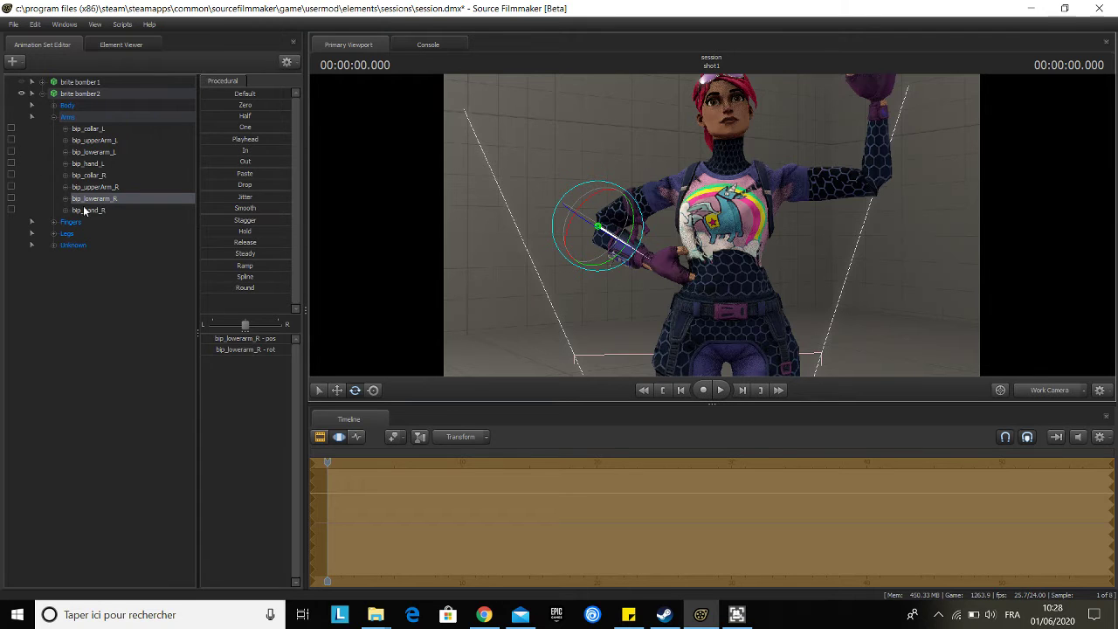
# Rotate bip_hand_R so the right hand rests against the waist with its fingers over the side of the belly
pyautogui.click(87, 211)
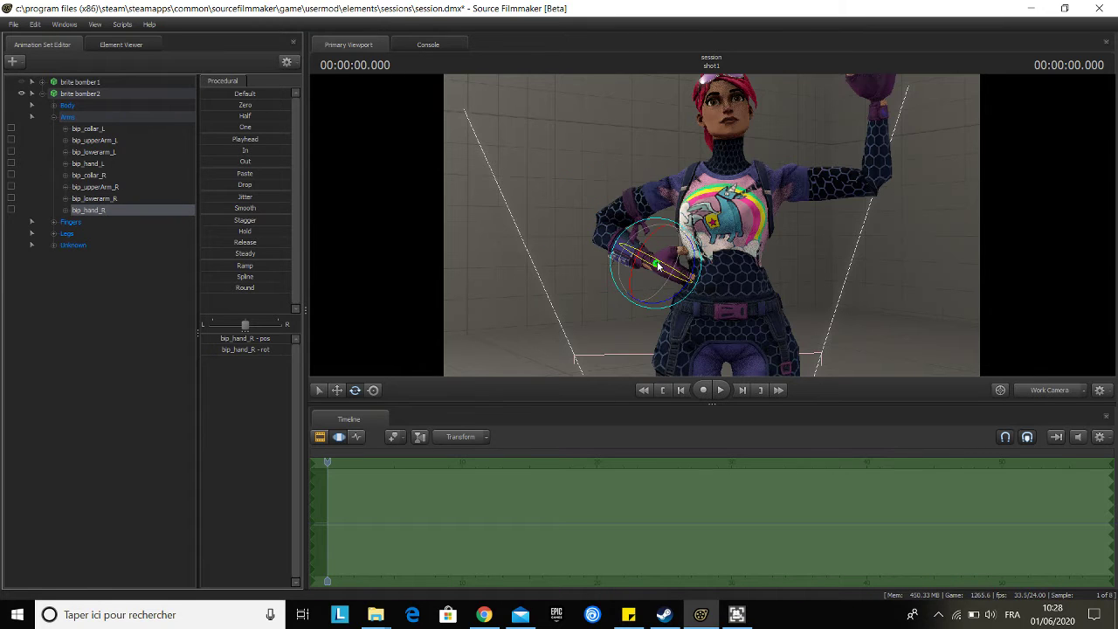
pyautogui.moveTo(658, 265); pyautogui.dragTo(713, 208)
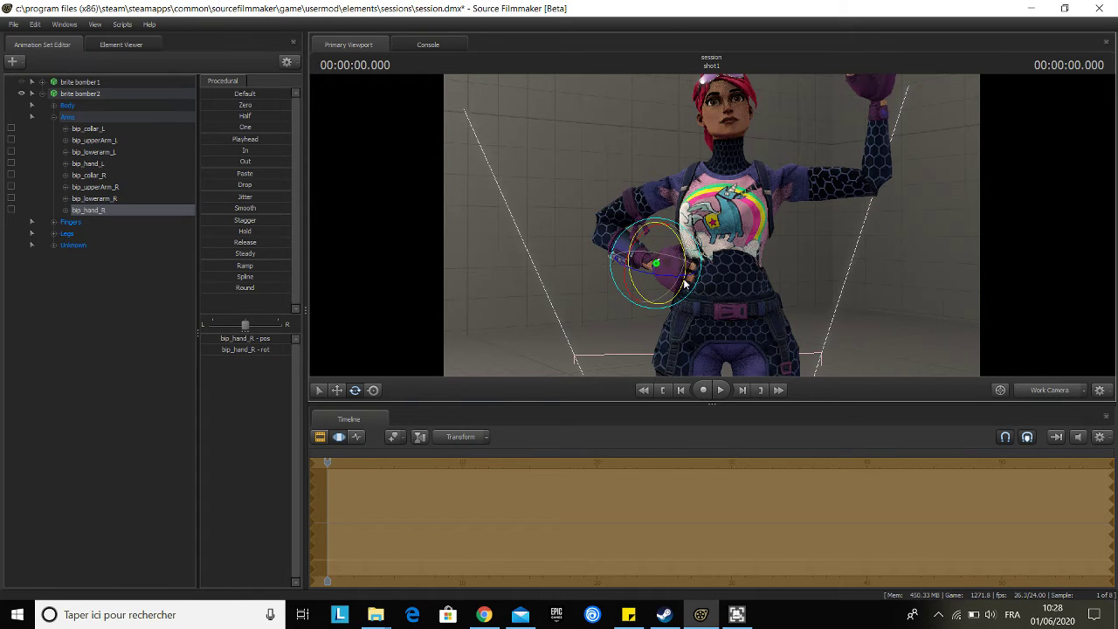
pyautogui.moveTo(681, 283)
pyautogui.mouseDown()
pyautogui.moveTo(691, 280)
pyautogui.moveTo(668, 276)
pyautogui.mouseUp()
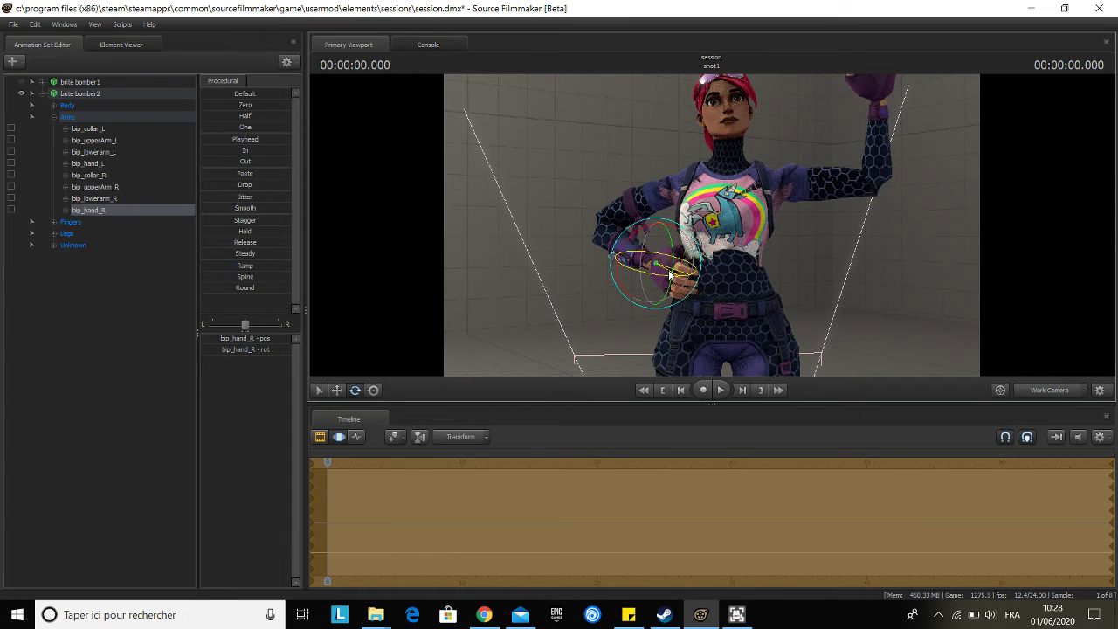
# Rotate the RightFingers group slightly so the fingers of the right hand sit better against the waist
pyautogui.click(62, 222)
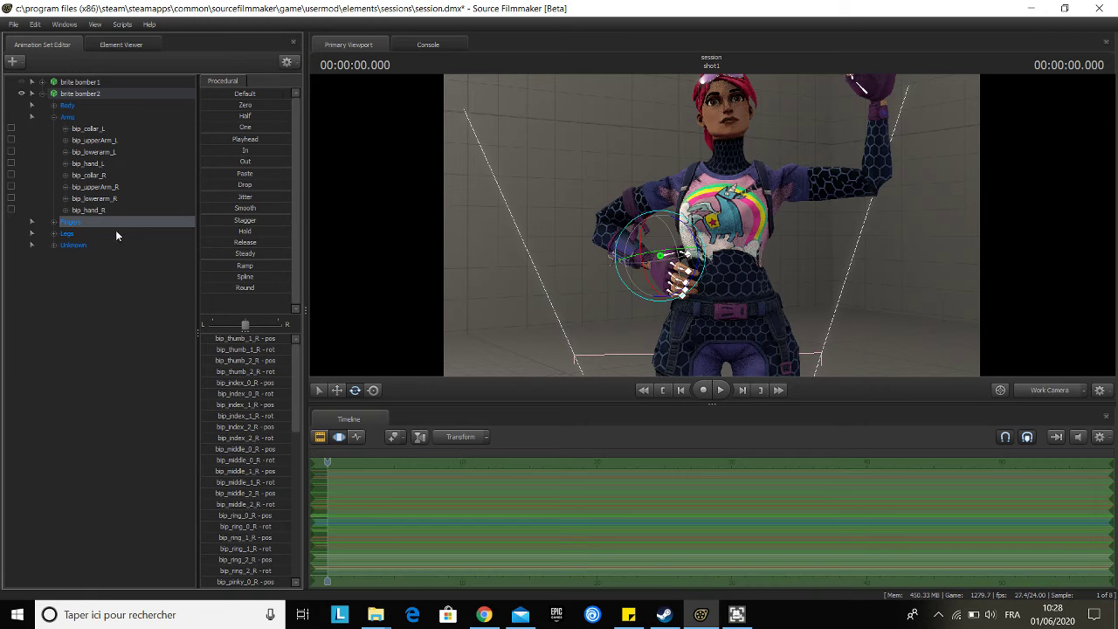
pyautogui.click(54, 221)
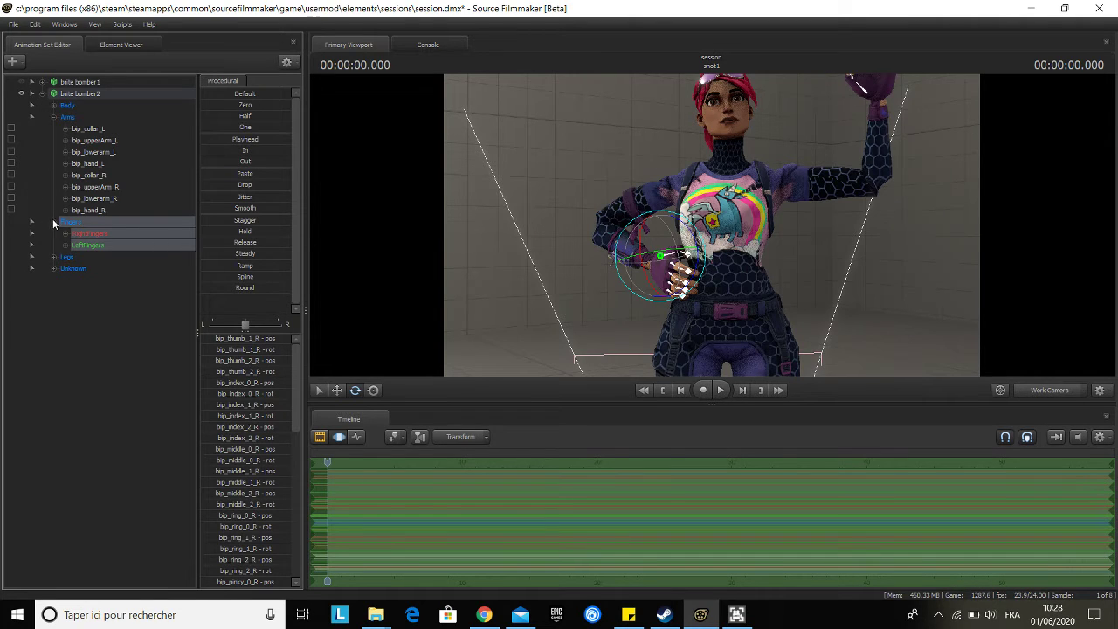
pyautogui.click(55, 116)
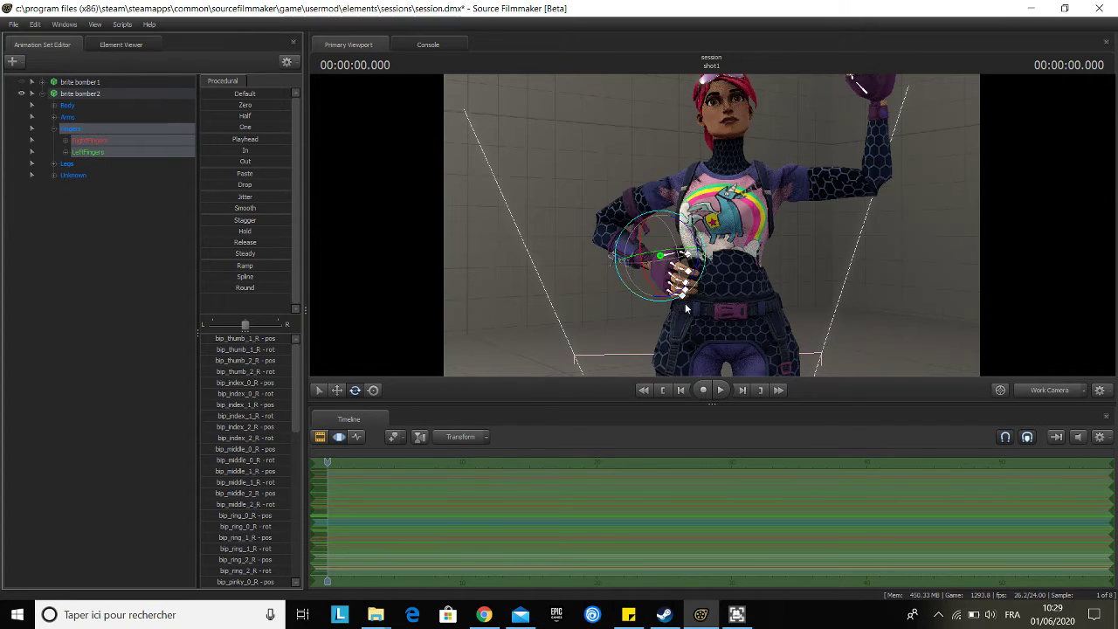
pyautogui.click(96, 141)
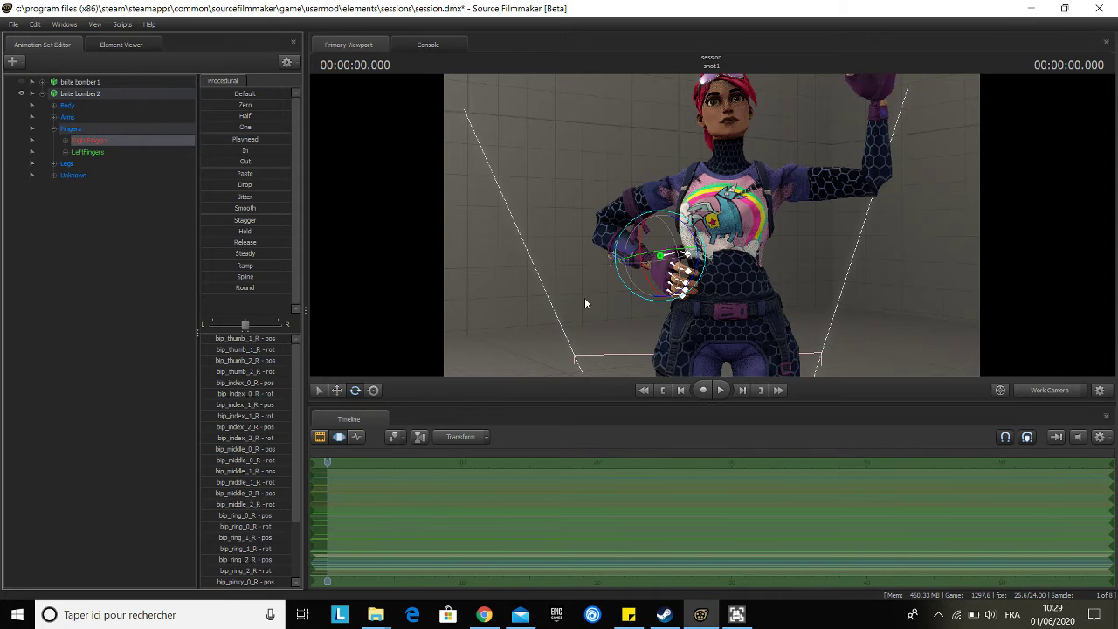
pyautogui.moveTo(687, 263); pyautogui.dragTo(674, 259)
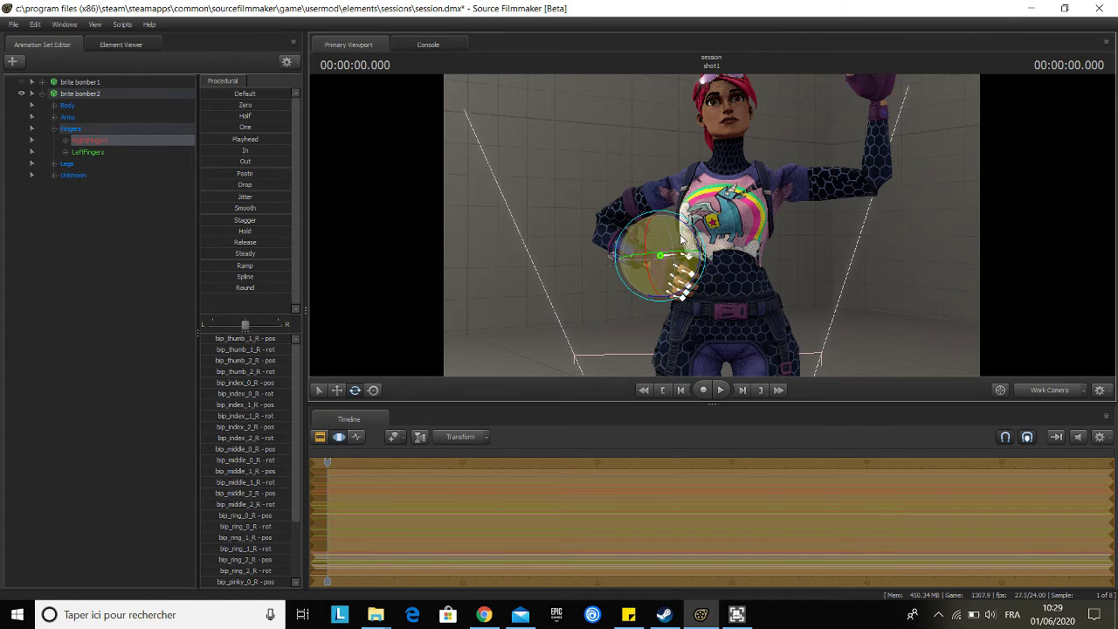
pyautogui.click(65, 141)
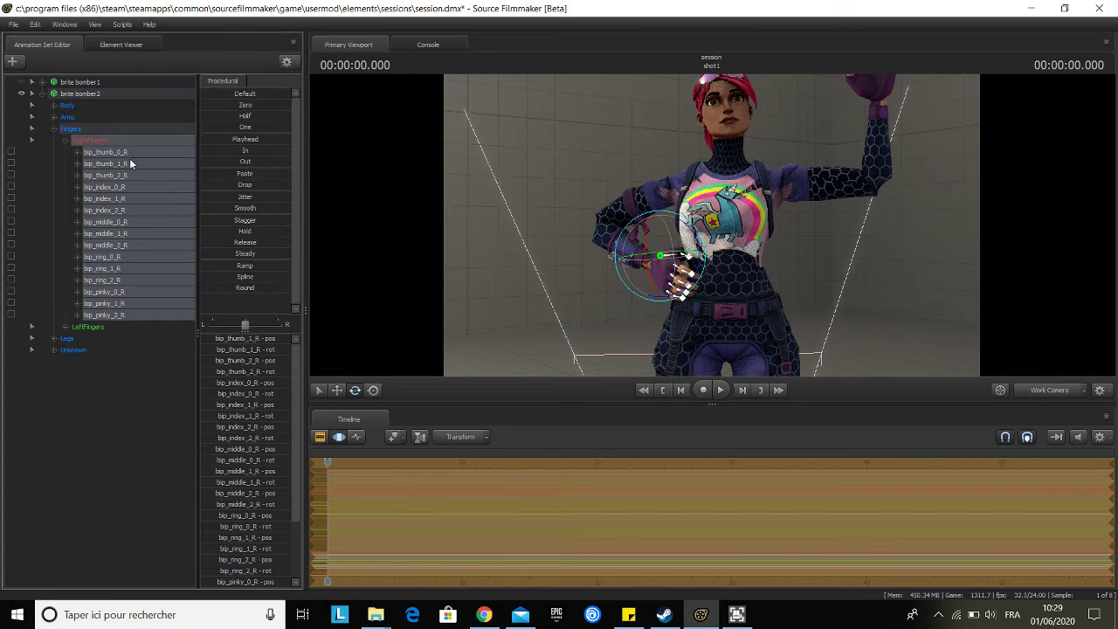
pyautogui.click(66, 141)
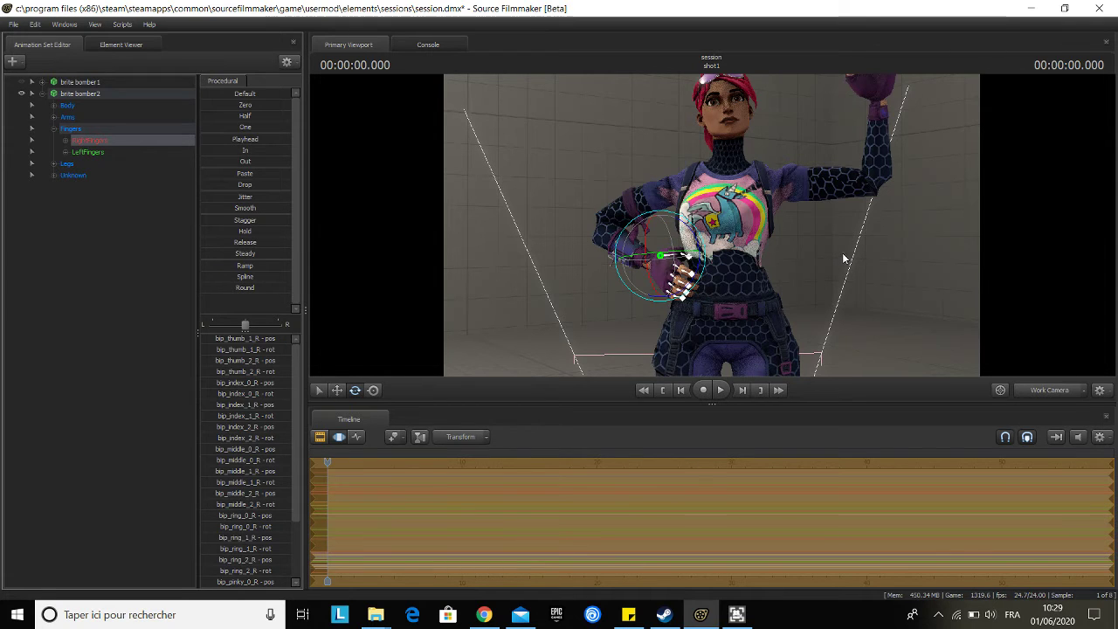
# Rotate bip_thumb_0_L and bip_thumb_1_L to spread the raised left hand's thumb away from the palm
pyautogui.moveTo(846, 249); pyautogui.dragTo(23, 103)
pyautogui.click(97, 152)
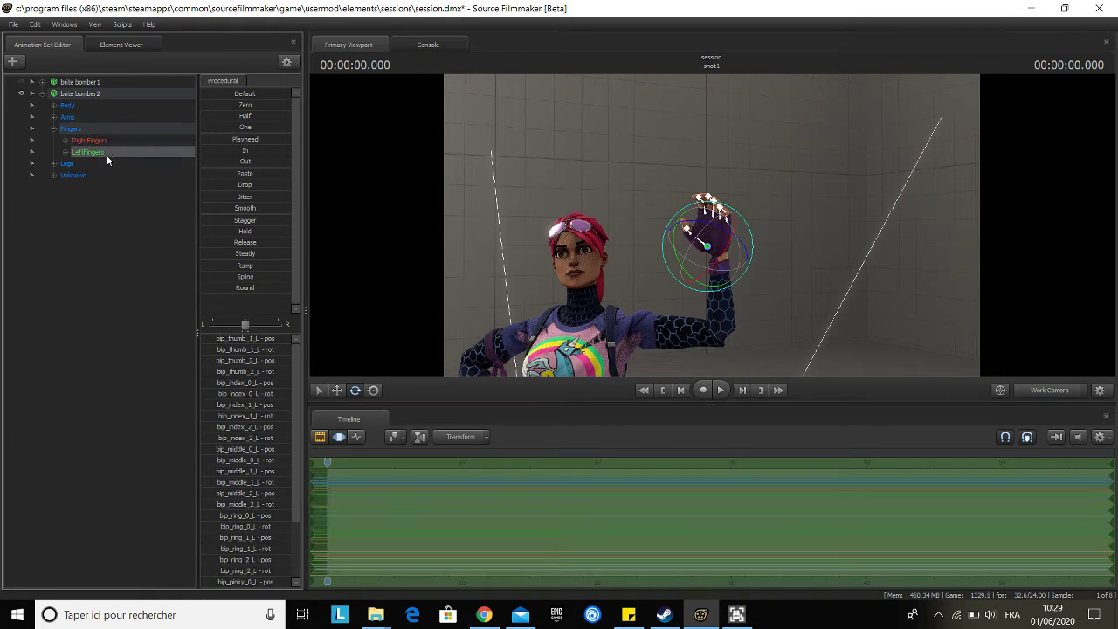
pyautogui.click(67, 153)
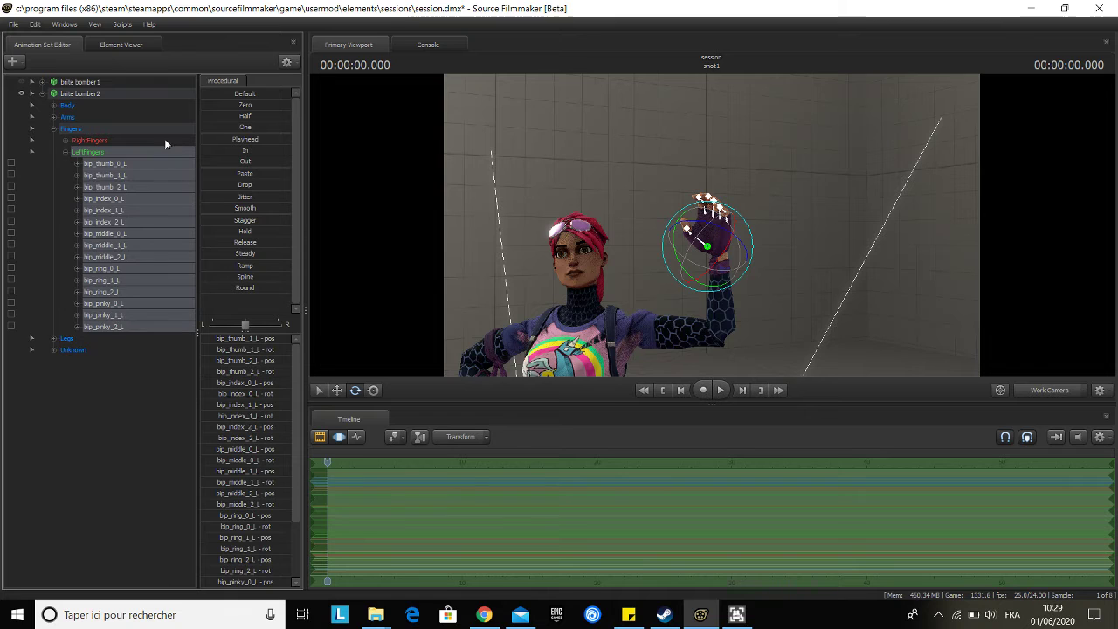
pyautogui.click(105, 163)
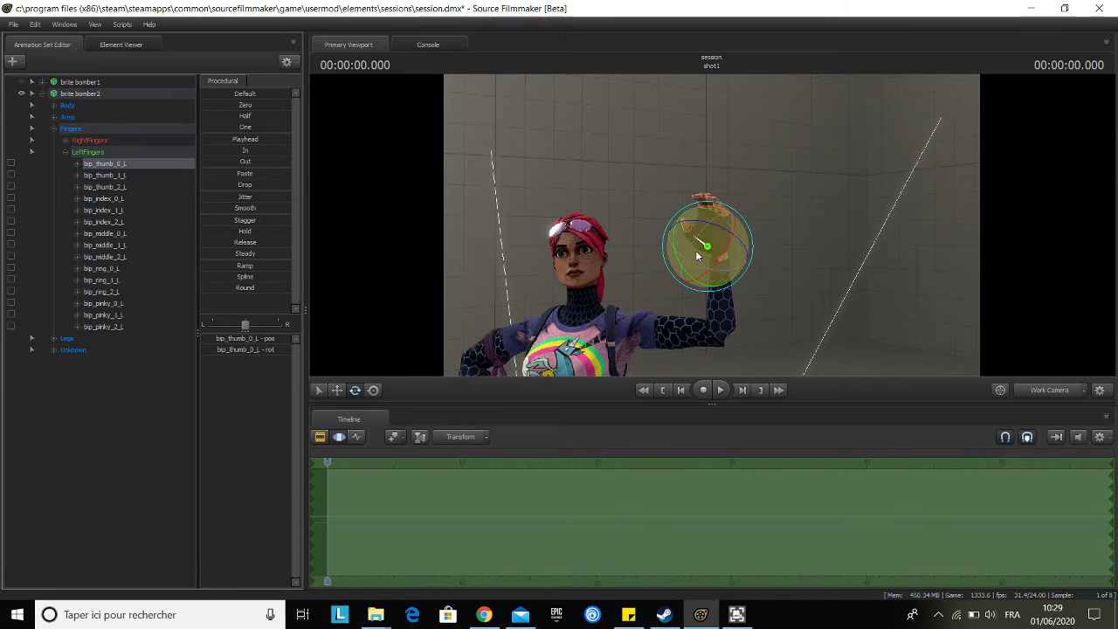
pyautogui.moveTo(701, 248); pyautogui.dragTo(681, 253)
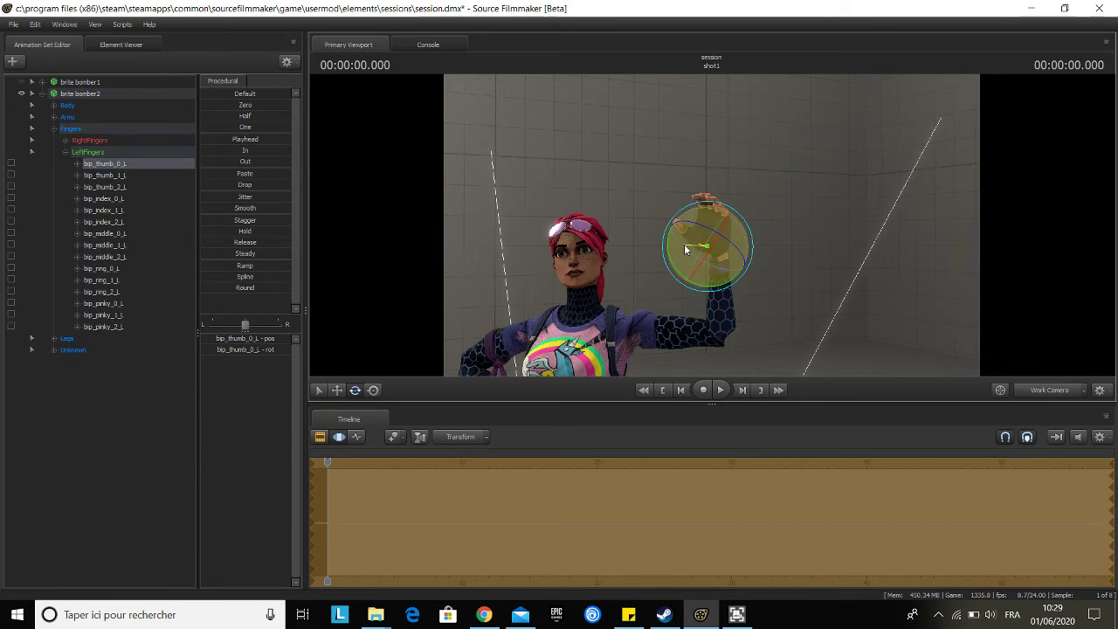
pyautogui.click(104, 174)
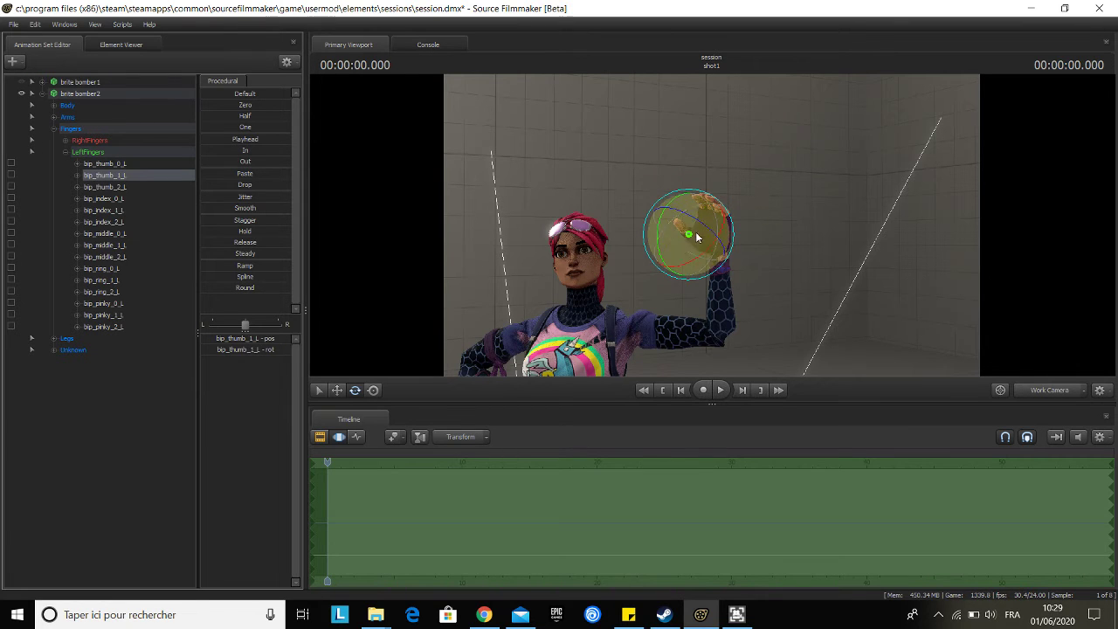
pyautogui.moveTo(696, 234); pyautogui.dragTo(700, 220)
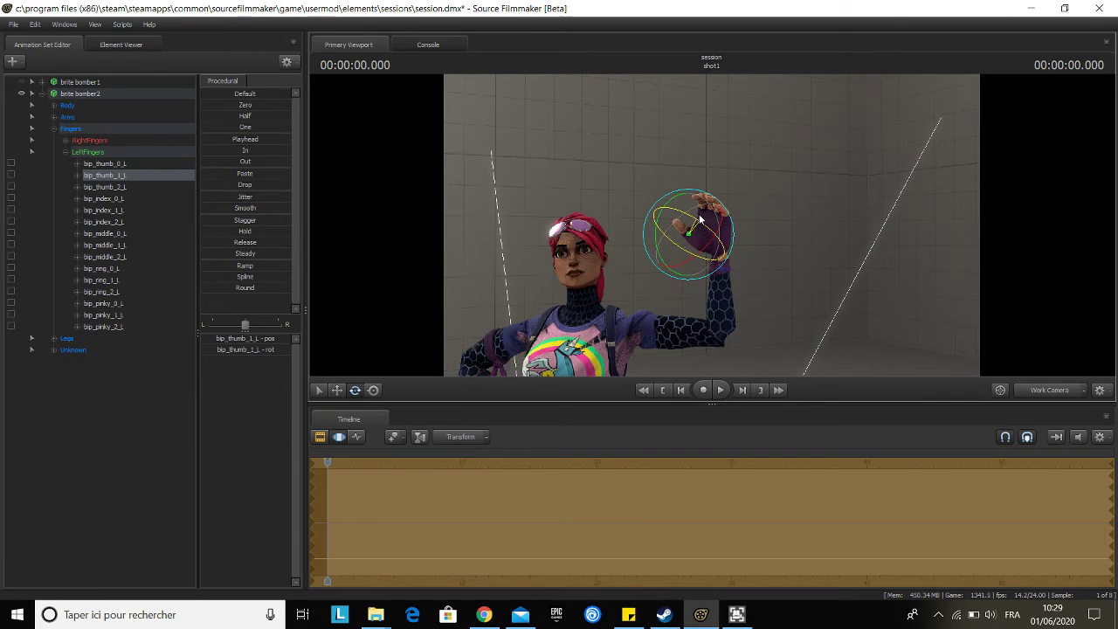
# Rotate bip_index_0_L and bip_index_2_L to straighten the raised left hand's index finger
pyautogui.click(103, 202)
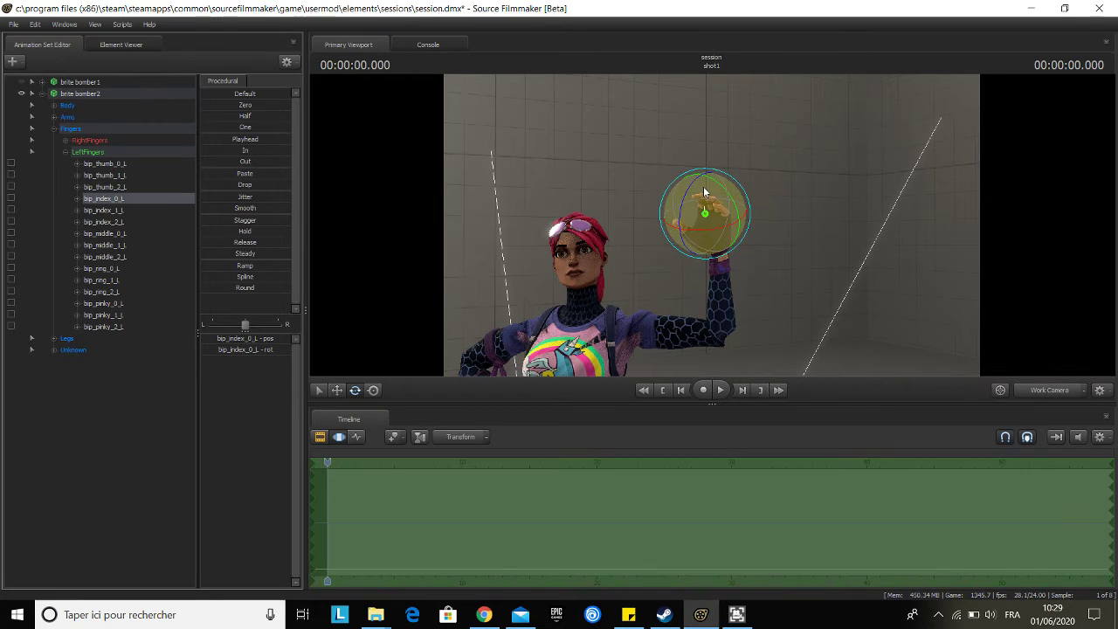
pyautogui.moveTo(686, 196); pyautogui.dragTo(694, 149)
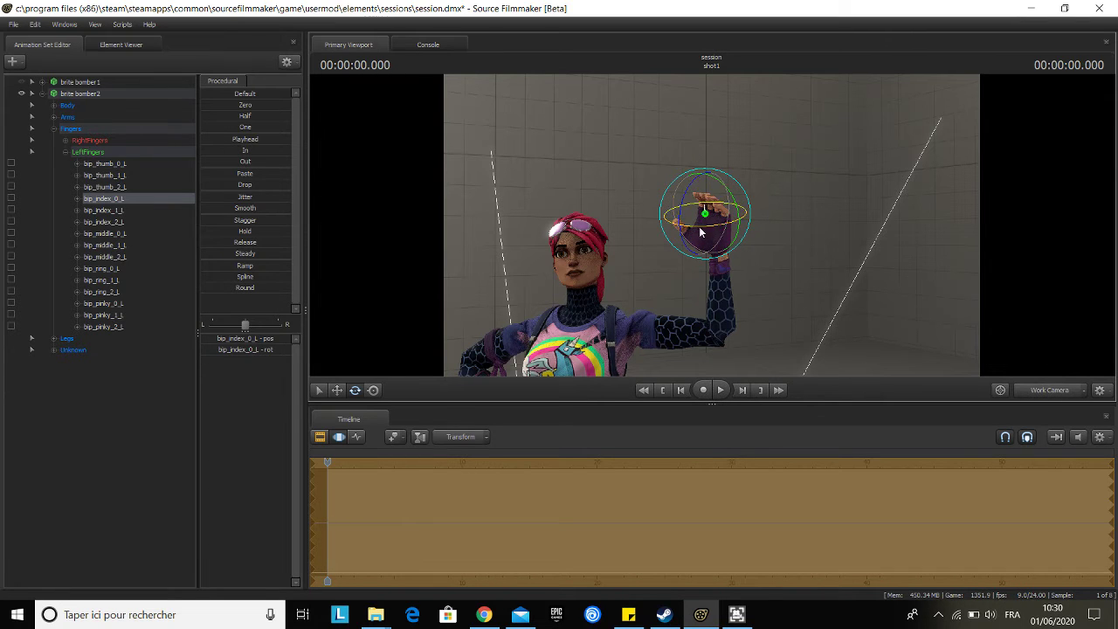
pyautogui.click(96, 223)
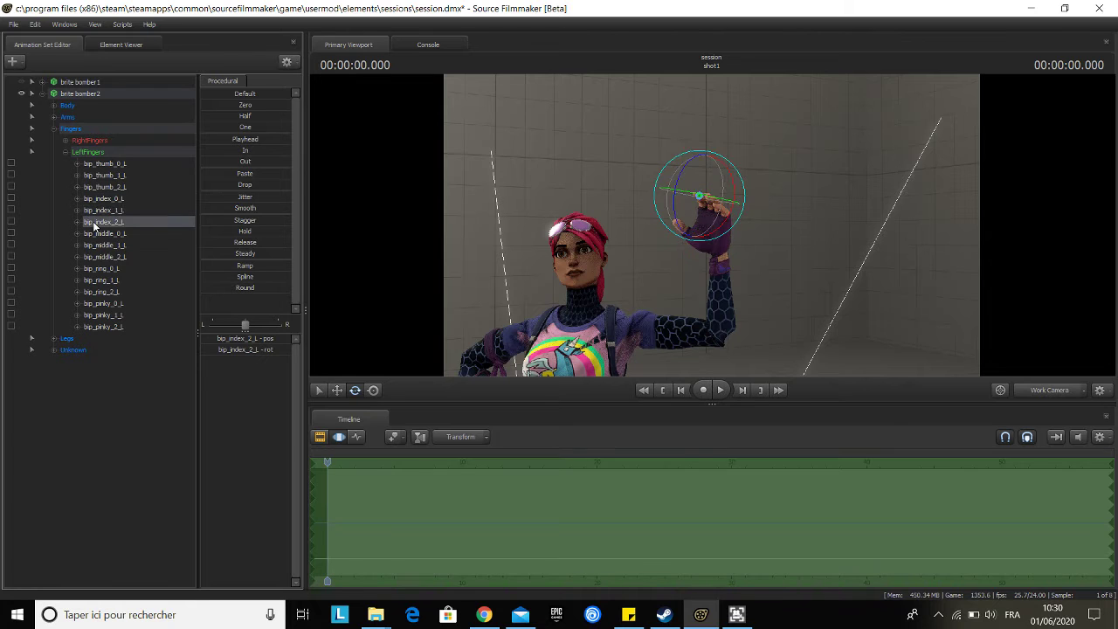
pyautogui.moveTo(706, 169); pyautogui.dragTo(689, 155)
# Rotate bip_middle_0_L to lift the left middle finger, and tilt bip_index_0_L closer to it
pyautogui.click(98, 234)
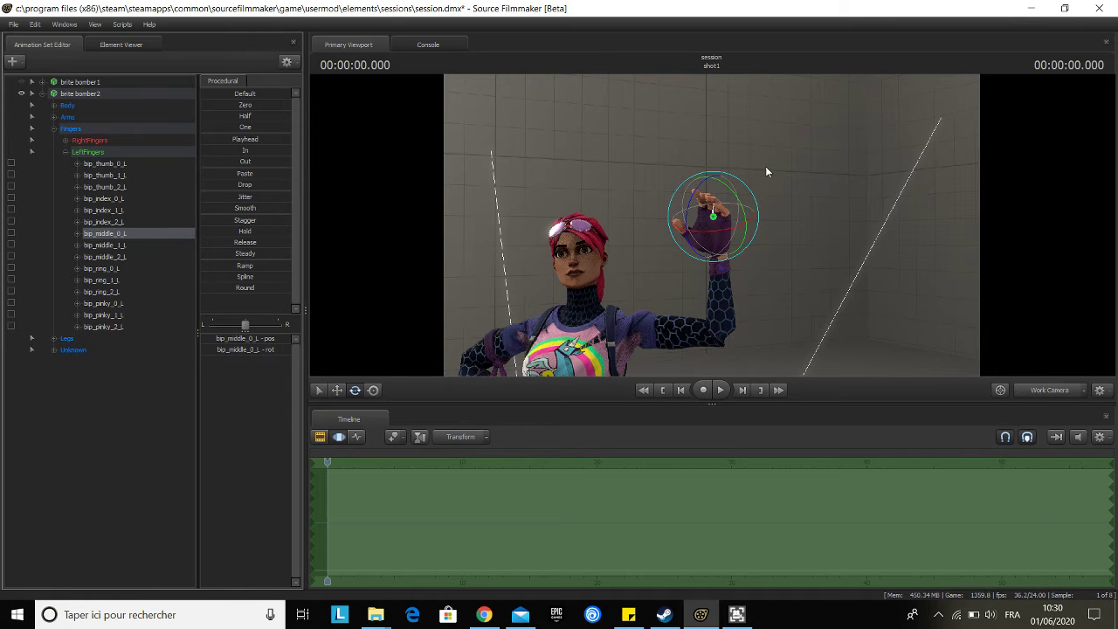
pyautogui.moveTo(709, 185); pyautogui.dragTo(713, 115)
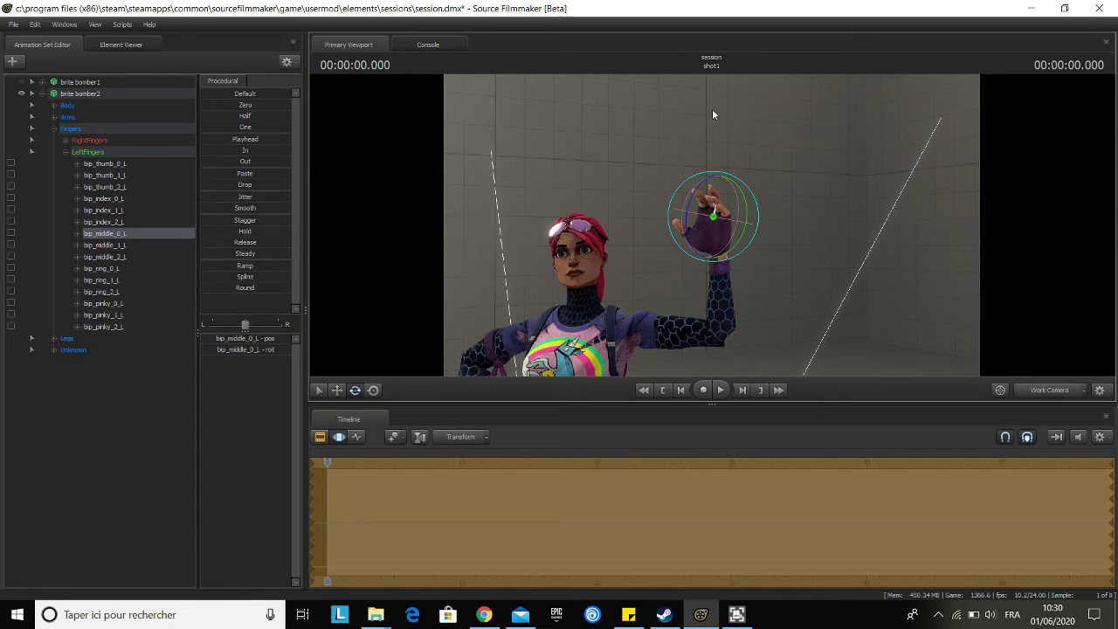
pyautogui.click(111, 199)
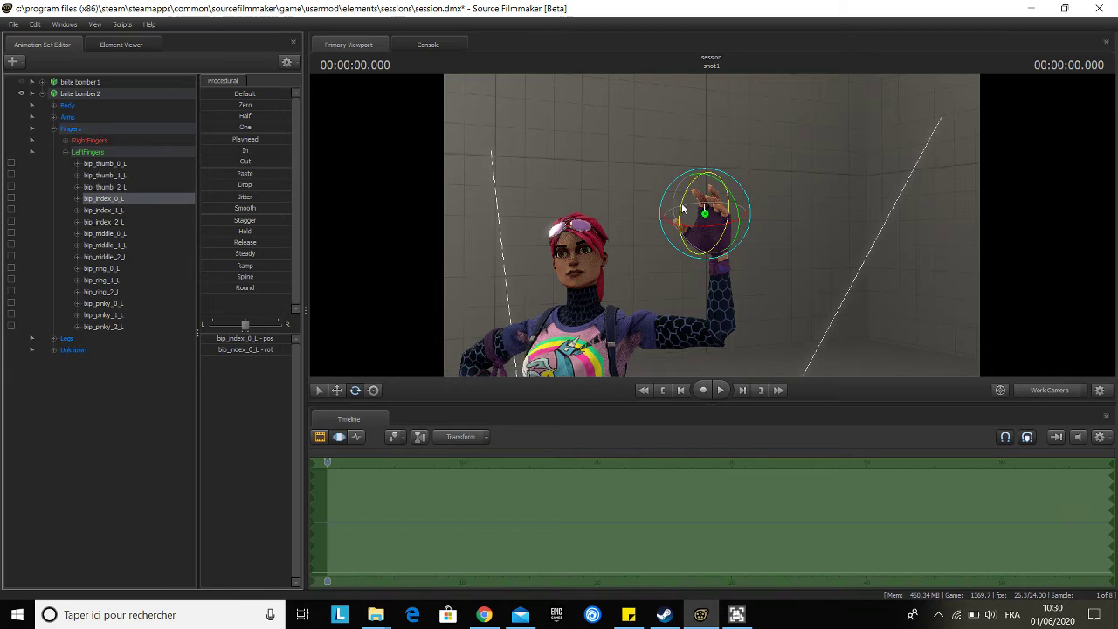
pyautogui.moveTo(703, 179); pyautogui.dragTo(635, 217)
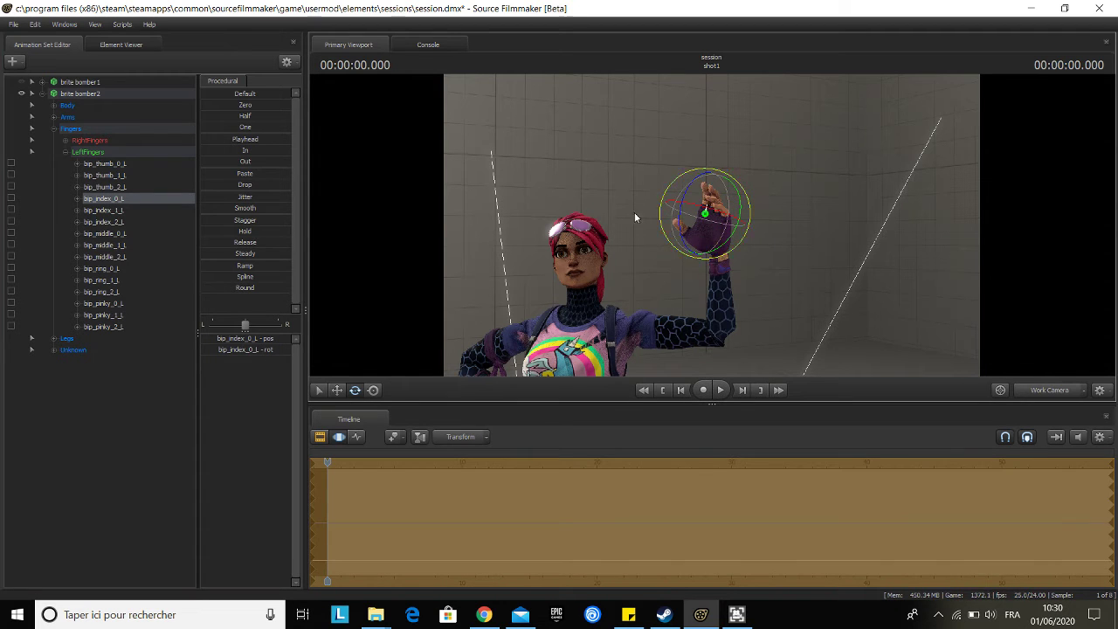
pyautogui.click(105, 211)
pyautogui.click(105, 245)
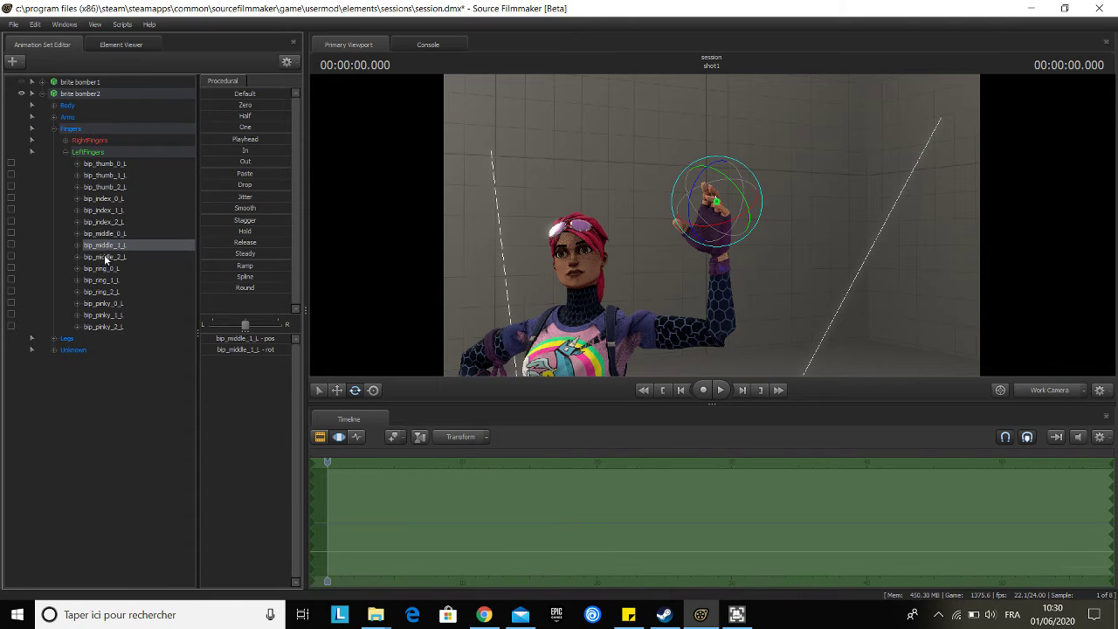
pyautogui.click(103, 270)
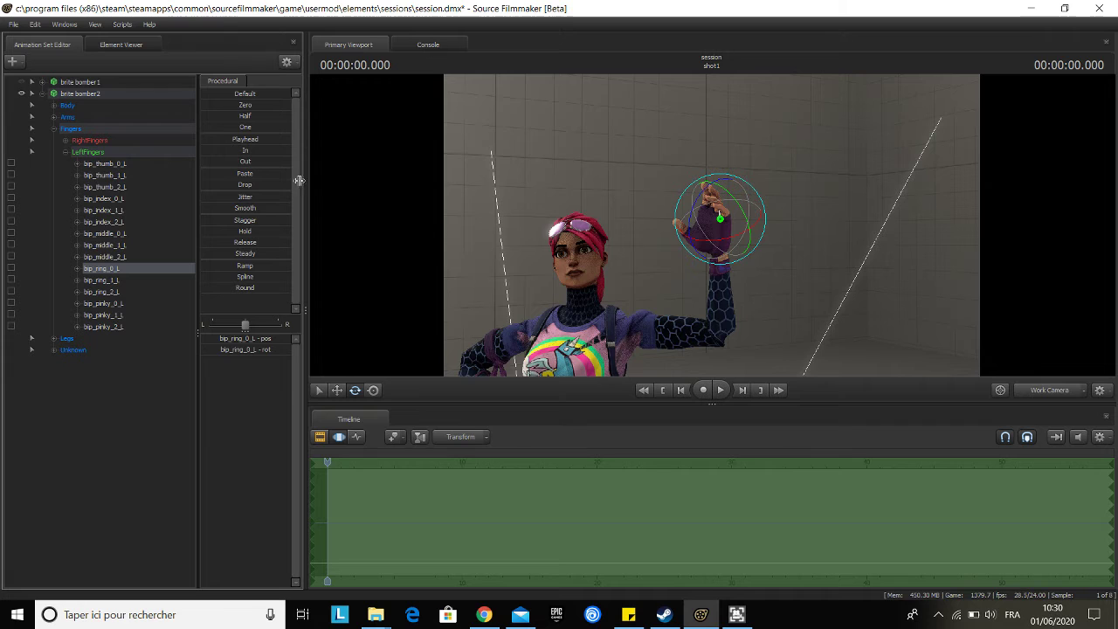
# Collapse the finger groups, rotate brite bomber2's Unknown bone group very slightly about the waist, and clear the selection
pyautogui.click(66, 152)
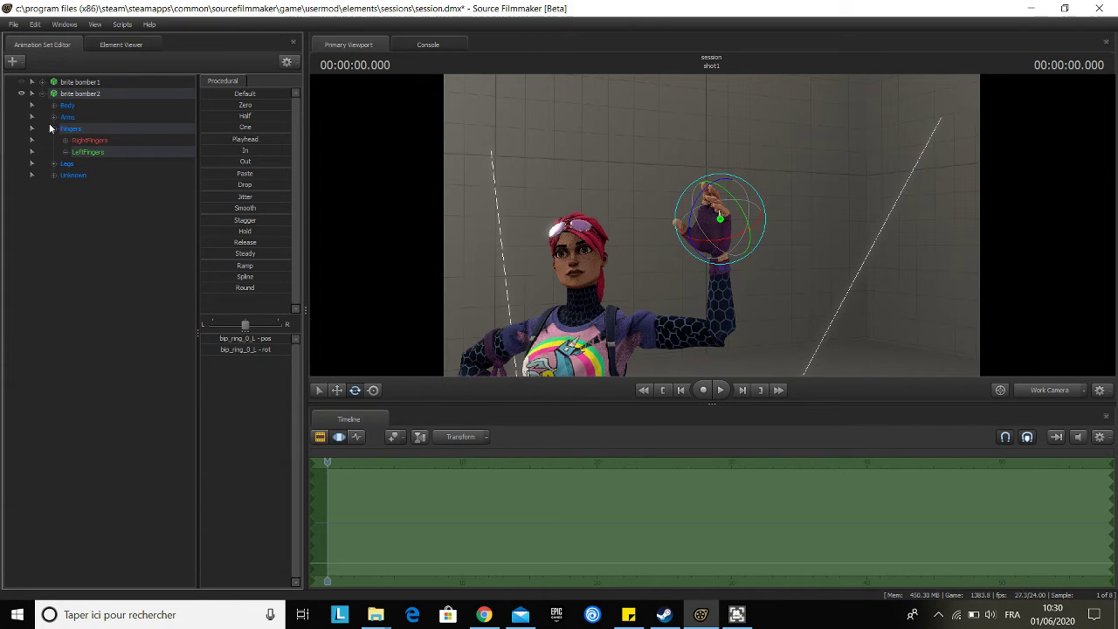
pyautogui.click(55, 129)
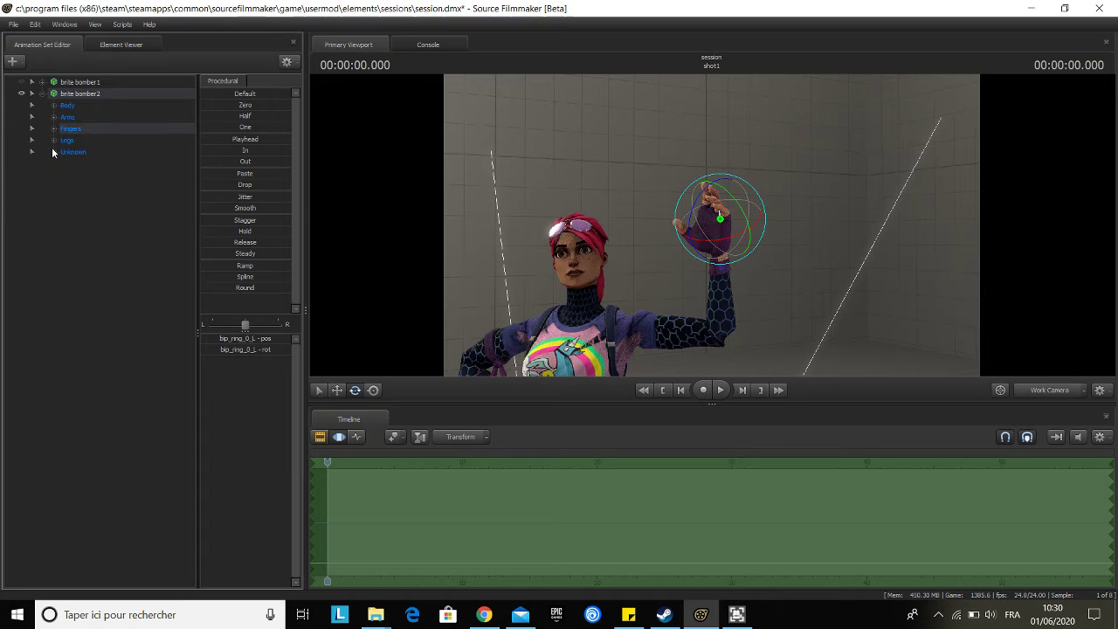
pyautogui.click(65, 142)
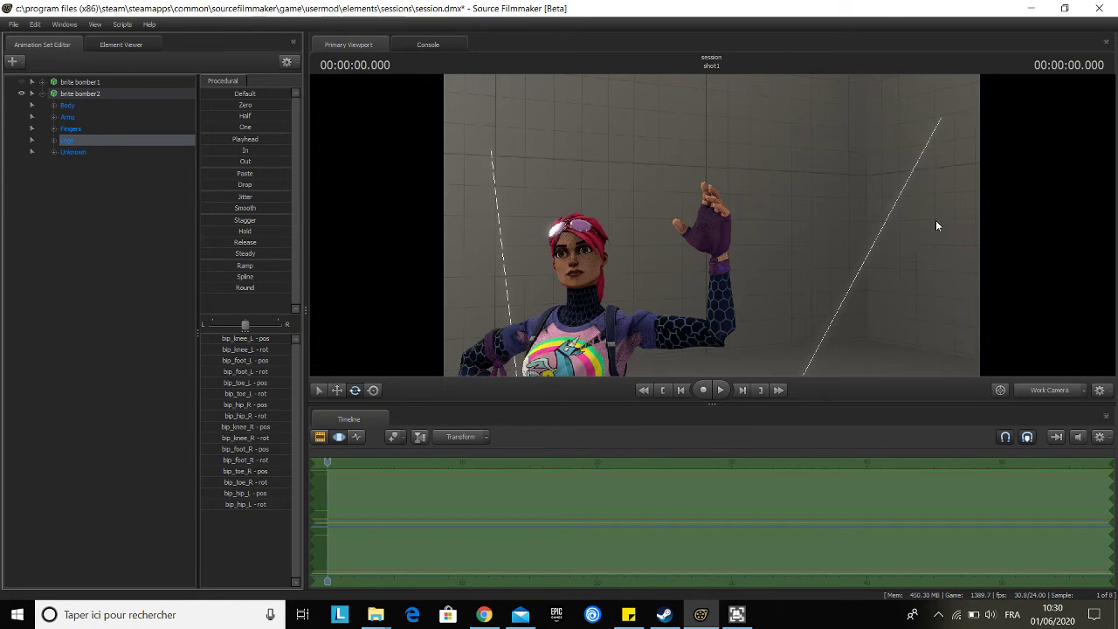
pyautogui.moveTo(879, 240); pyautogui.dragTo(899, 306)
pyautogui.click(73, 152)
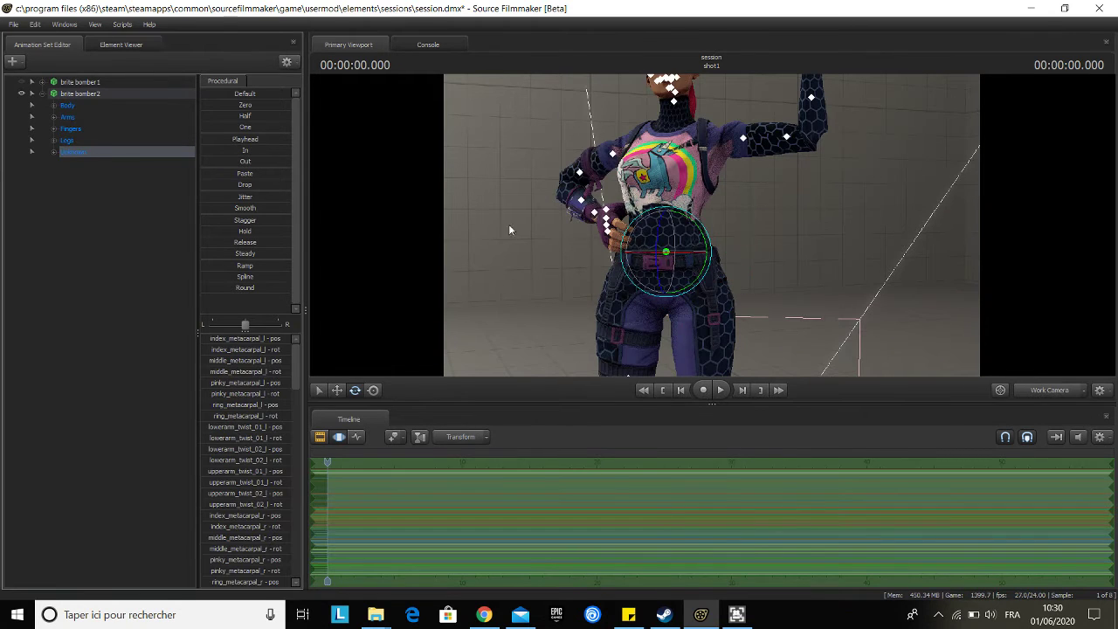
pyautogui.moveTo(642, 230)
pyautogui.mouseDown()
pyautogui.moveTo(660, 243)
pyautogui.moveTo(632, 243)
pyautogui.moveTo(647, 248)
pyautogui.moveTo(645, 232)
pyautogui.mouseUp()
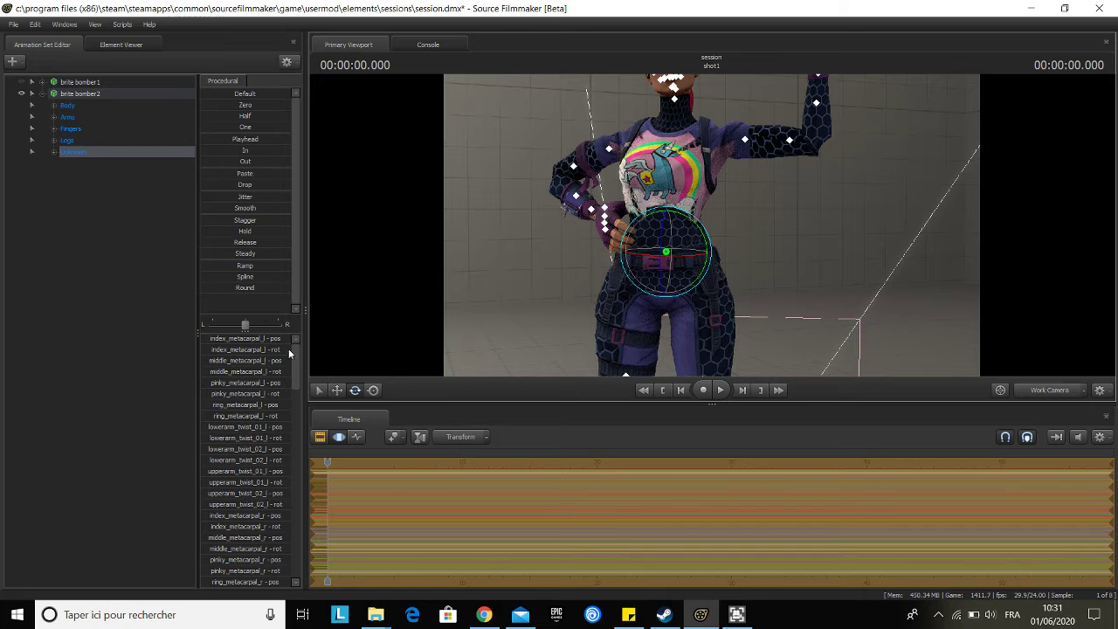
pyautogui.scroll(-4, 285, 387)
pyautogui.scroll(4, 285, 403)
pyautogui.click(69, 188)
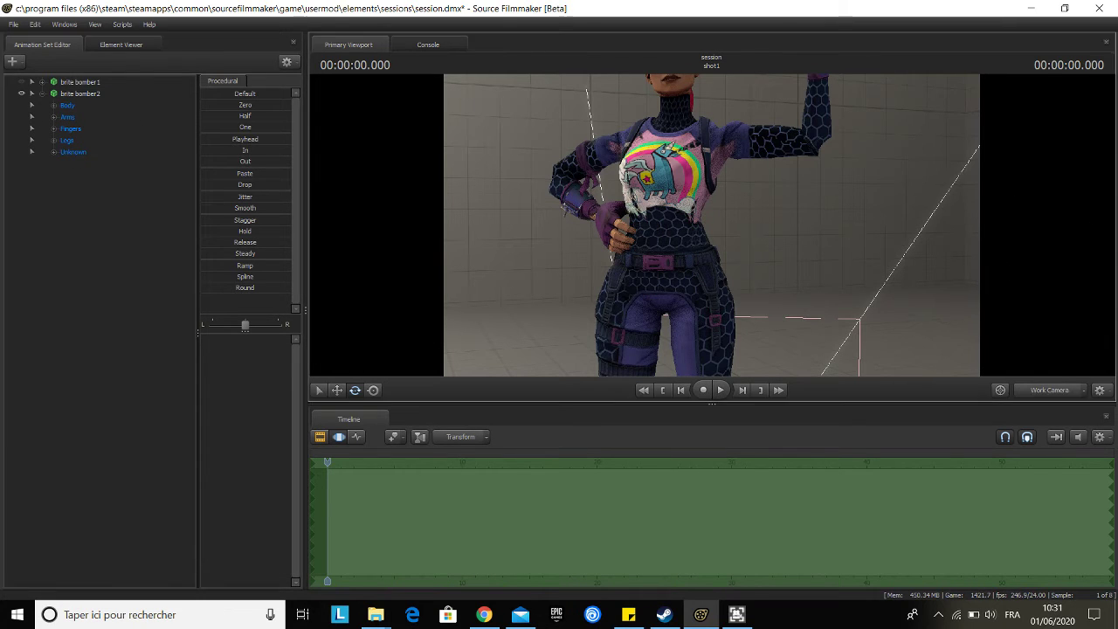
# Frame the face, consult the YouTube SFM render tutorial in Chrome at about 11:34, and return to Source Filmmaker
pyautogui.press('z')
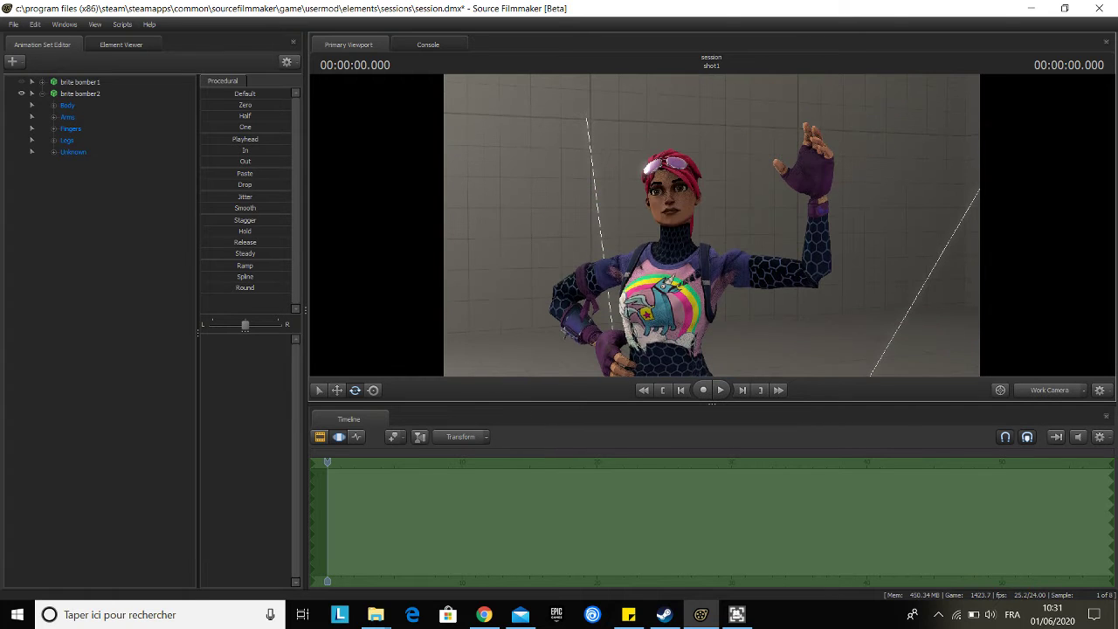
pyautogui.press('w')
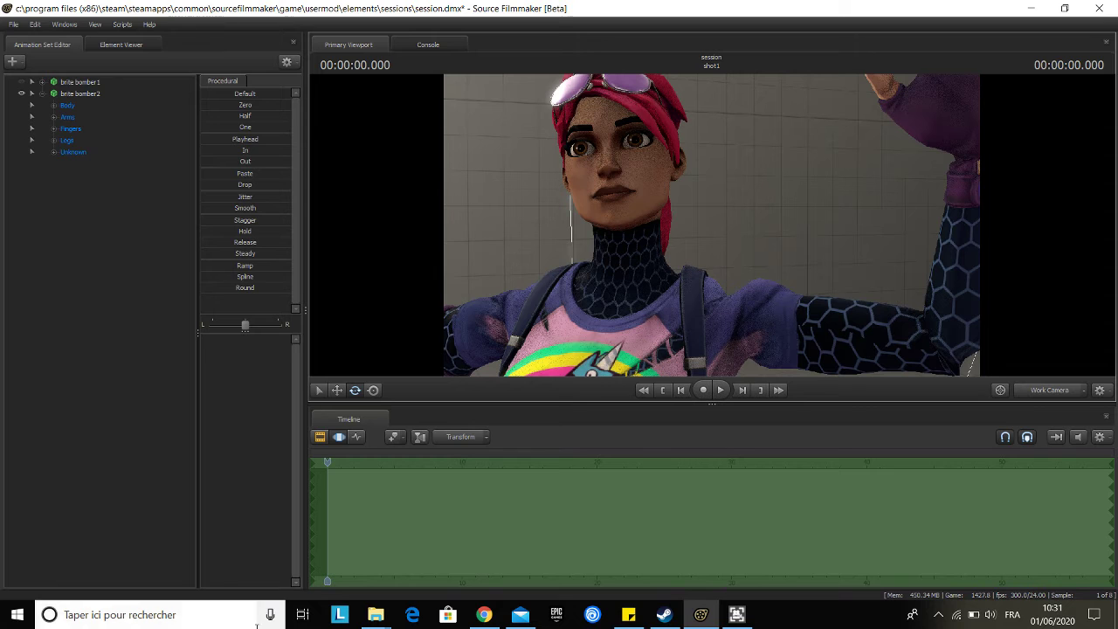
pyautogui.click(483, 616)
pyautogui.click(450, 355)
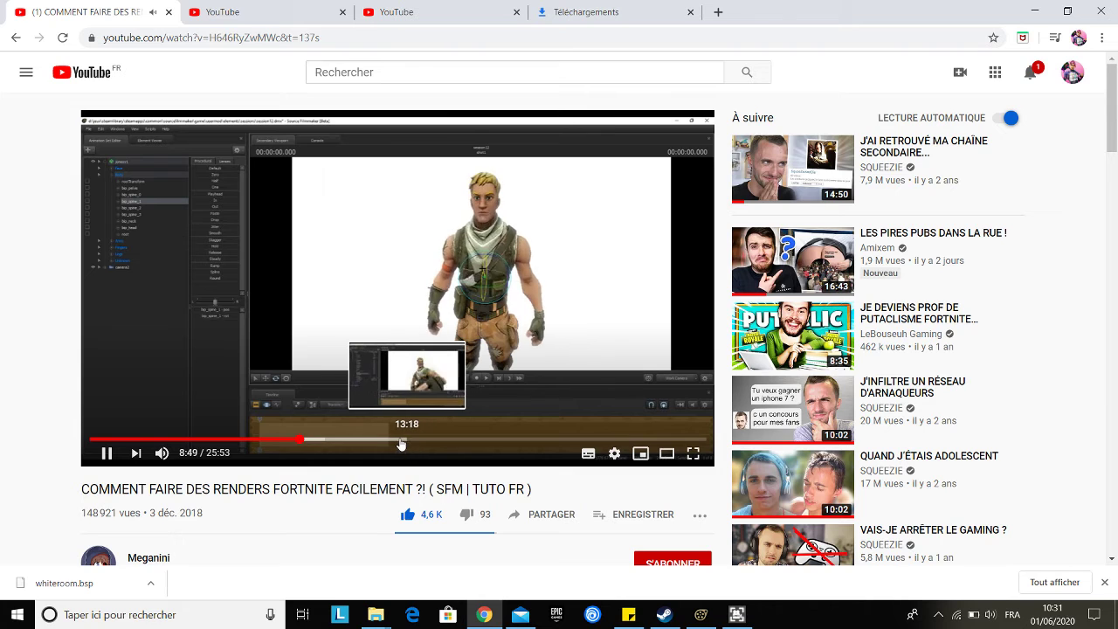
pyautogui.click(366, 439)
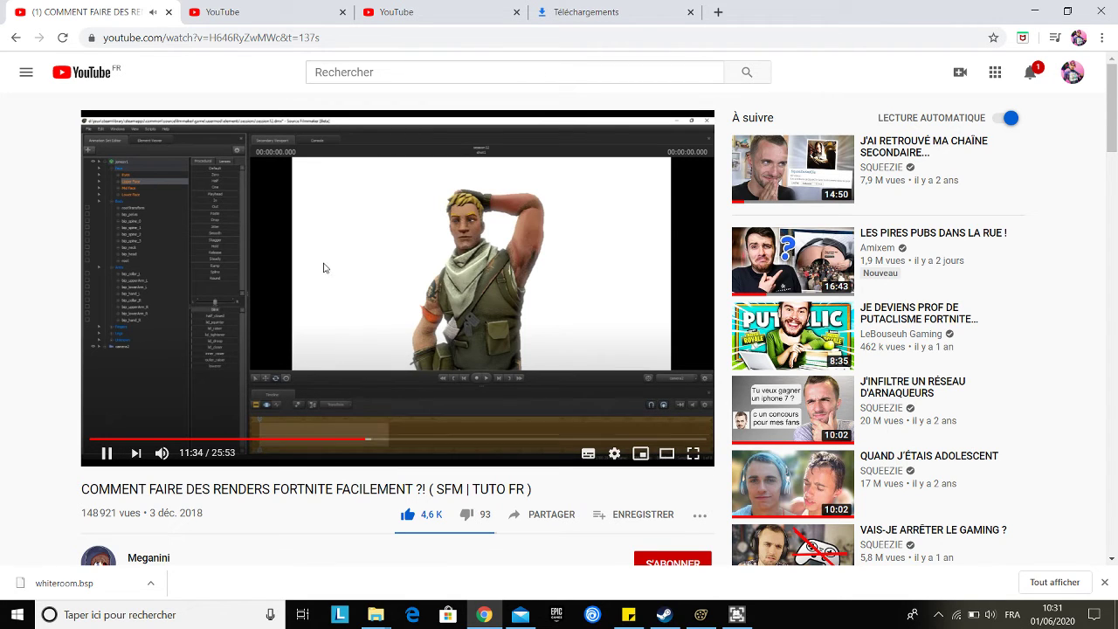
pyautogui.click(340, 297)
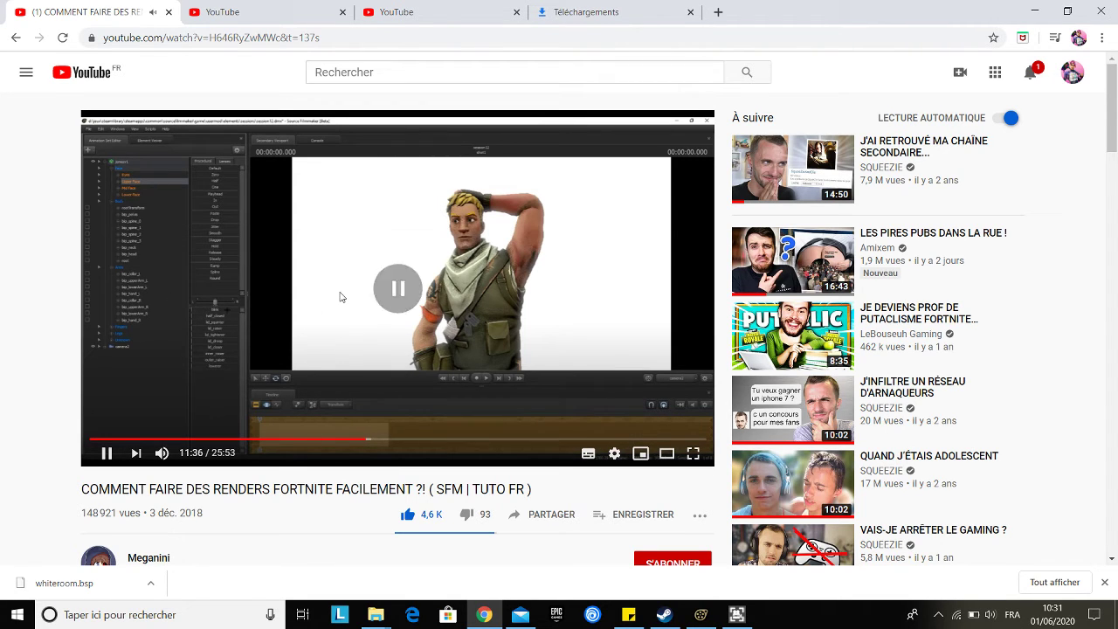
pyautogui.click(340, 298)
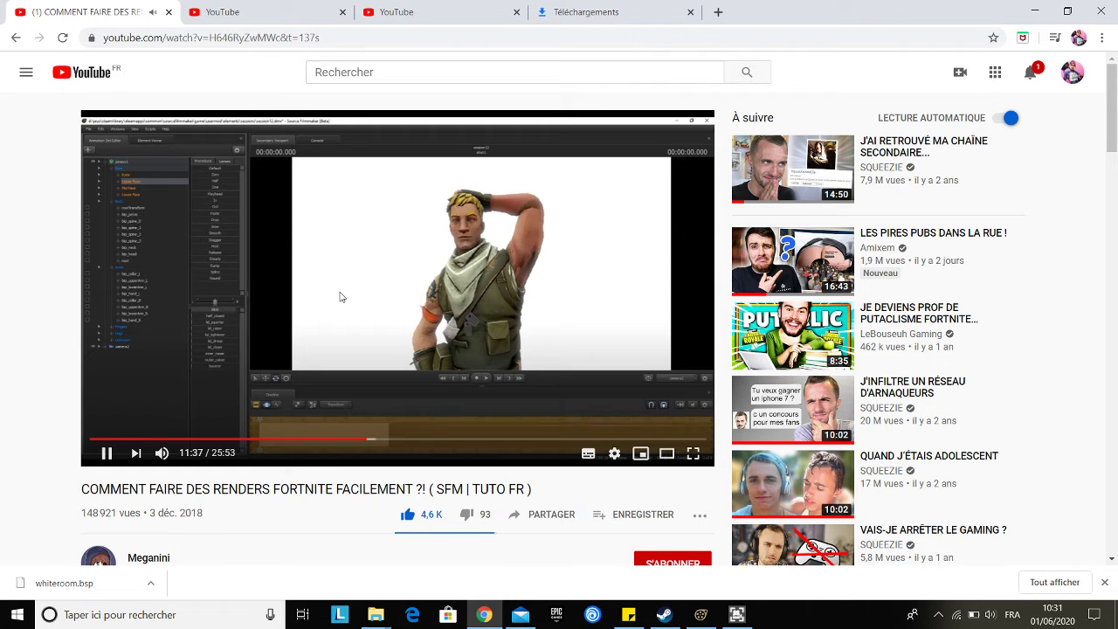
pyautogui.click(341, 297)
pyautogui.click(702, 620)
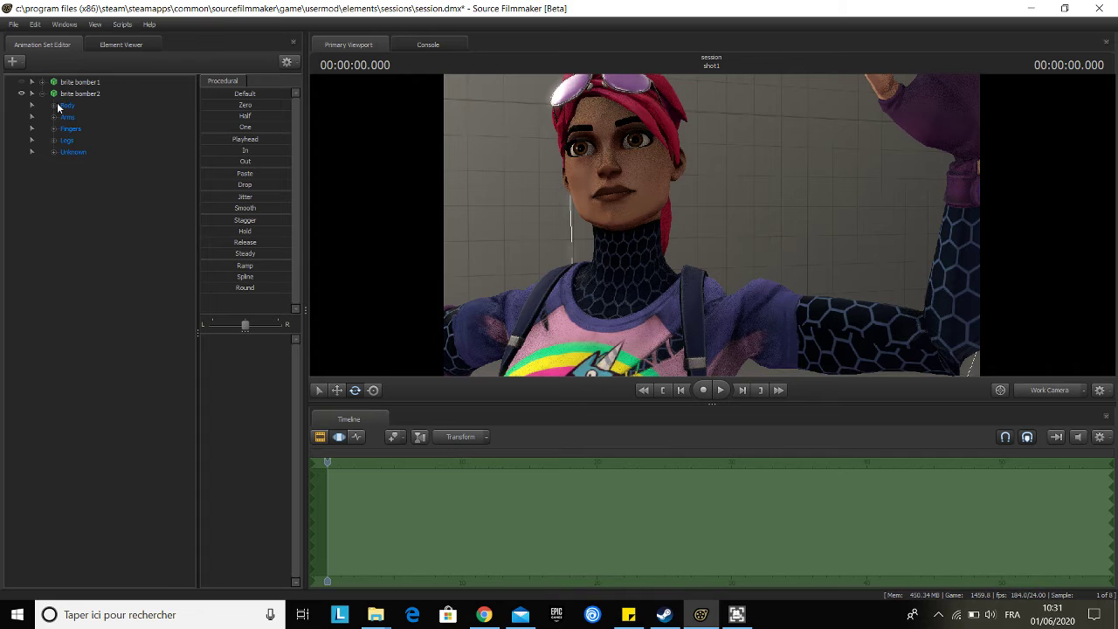
# Look through brite bomber2's Body group and the animation set options for eye controls
pyautogui.click(83, 95)
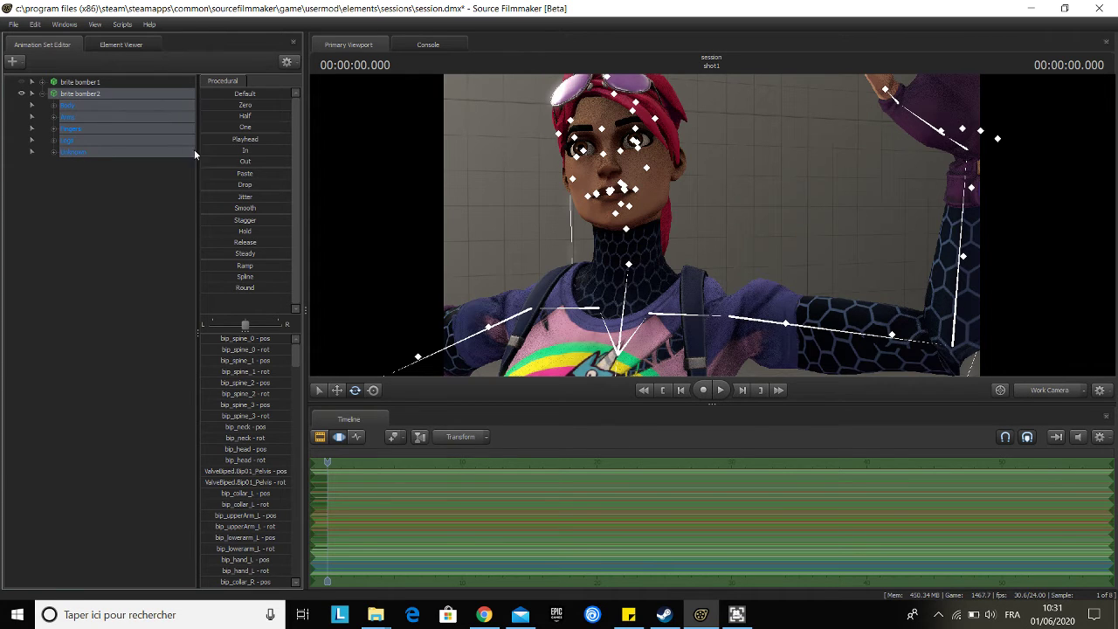
pyautogui.click(74, 106)
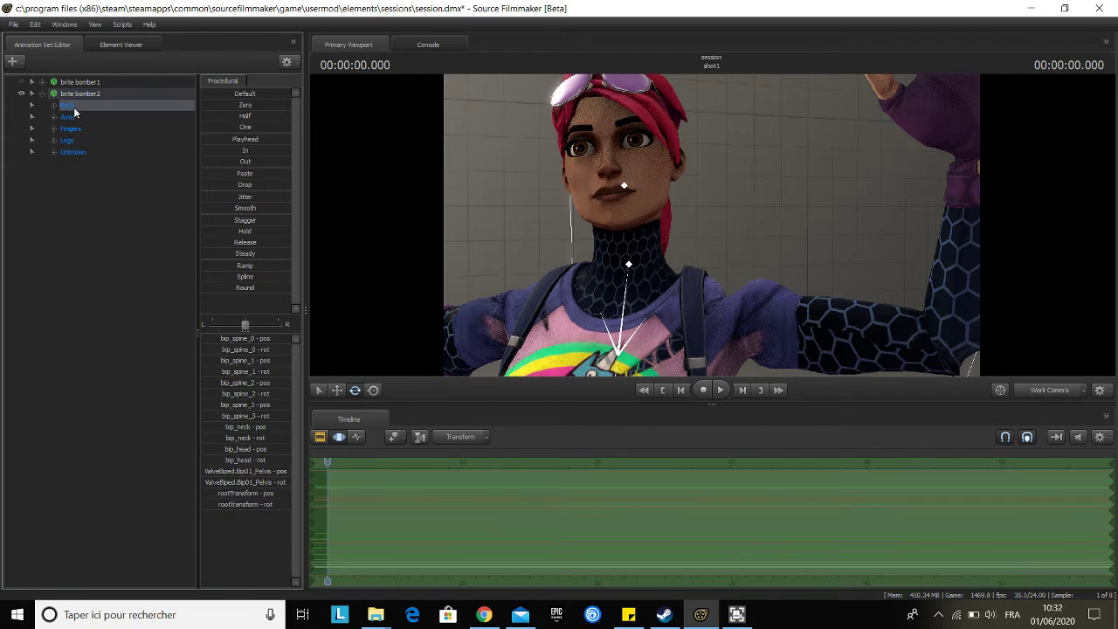
pyautogui.click(58, 104)
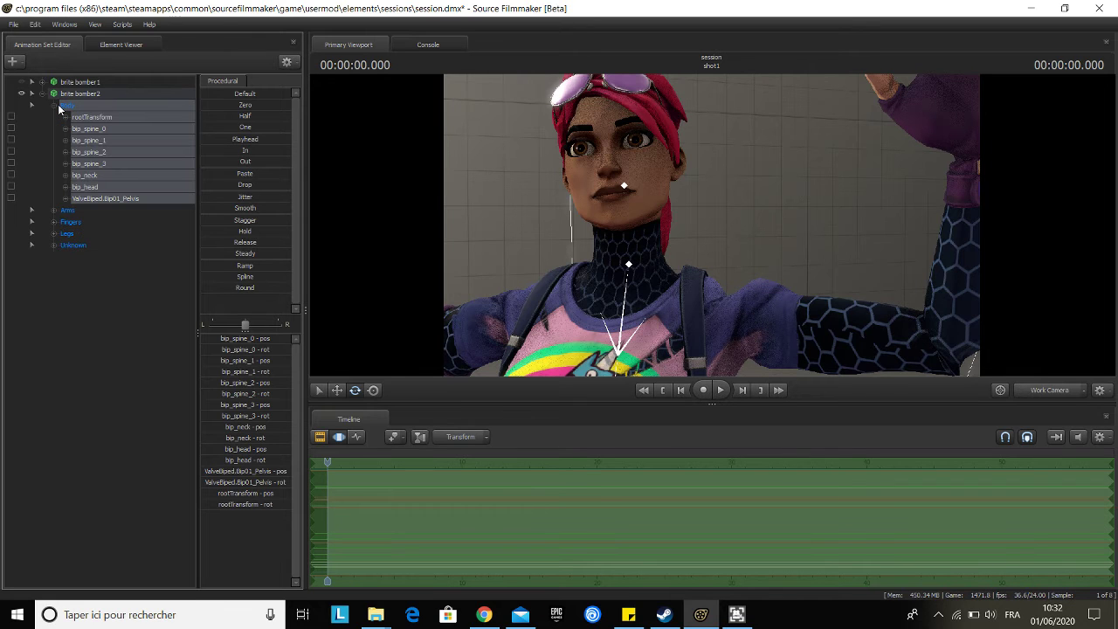
pyautogui.click(55, 106)
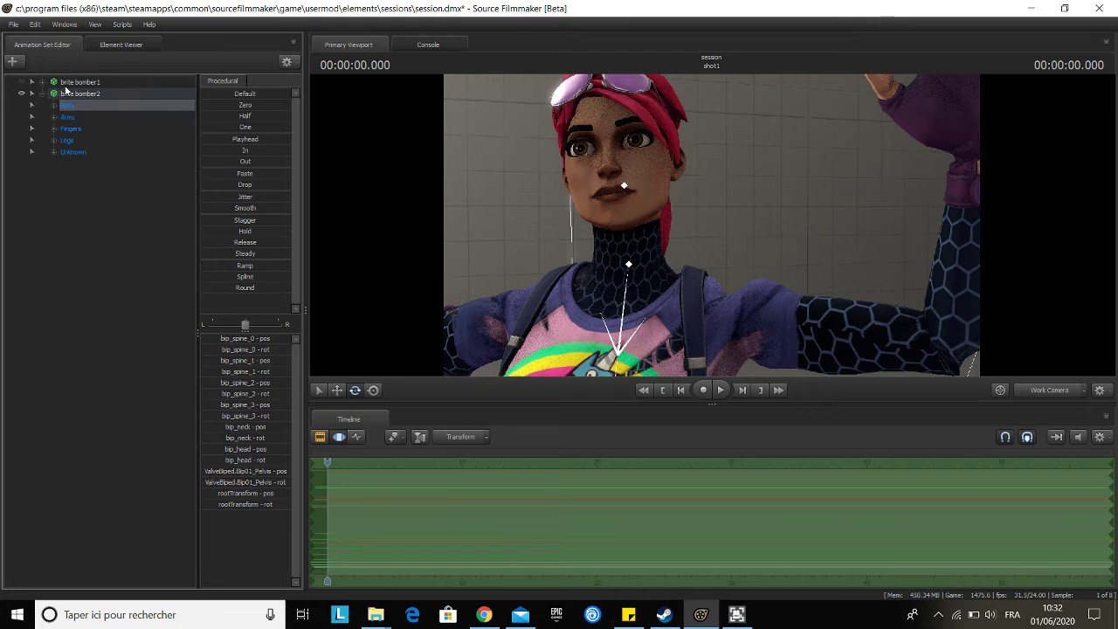
pyautogui.click(57, 90)
pyautogui.rightClick(58, 93)
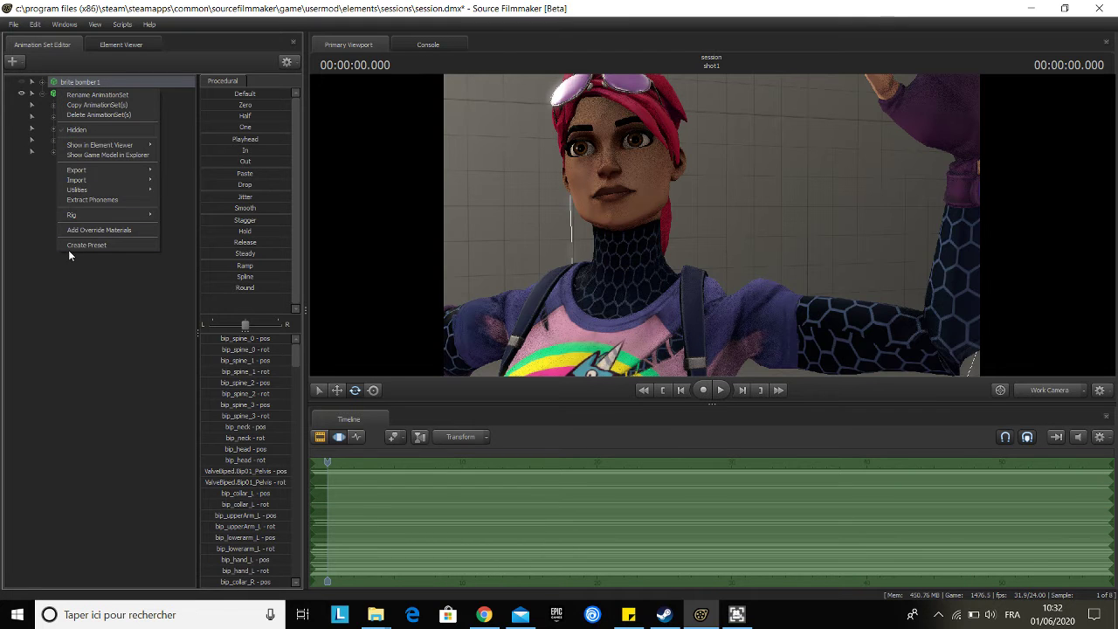
pyautogui.click(65, 95)
# Select all of brite bomber2's controls, find the eye channels, and alter the R_eye rotation
pyautogui.click(64, 97)
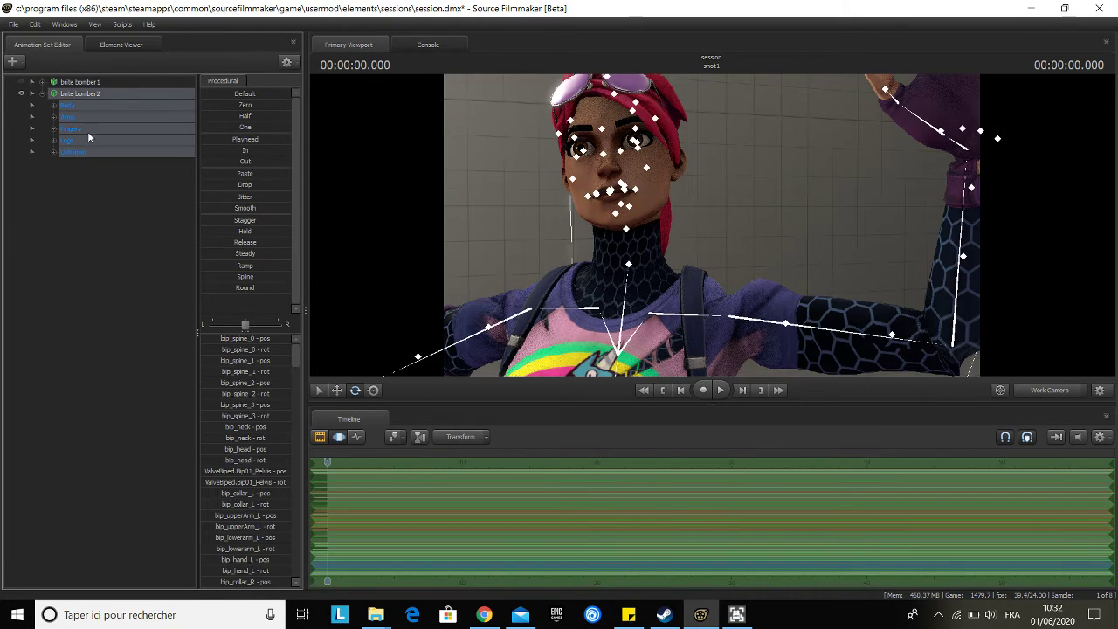
pyautogui.click(641, 178)
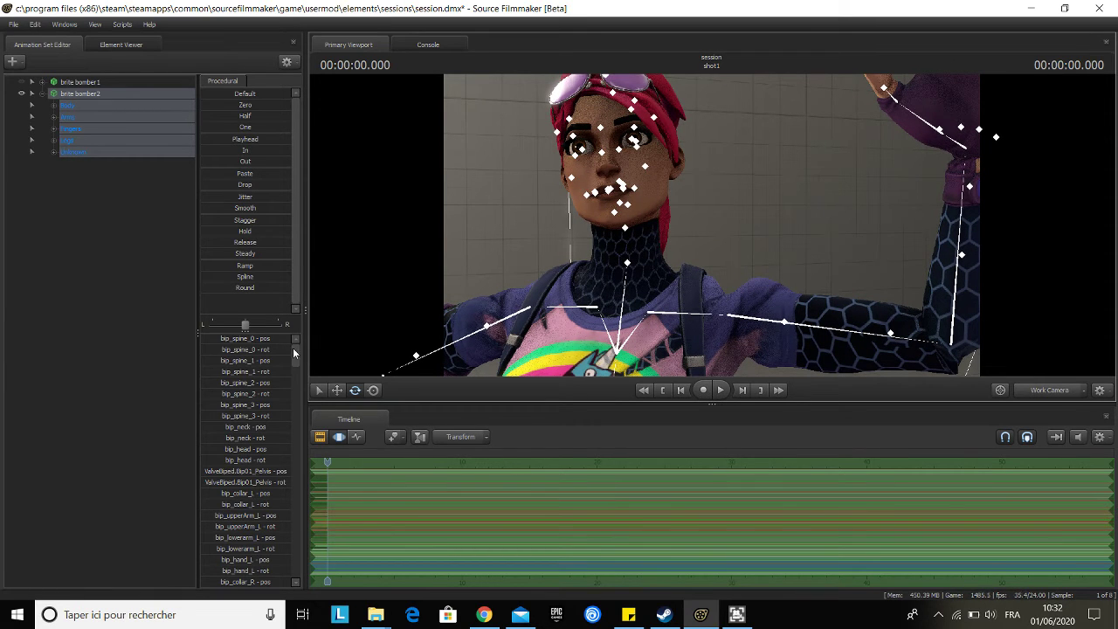
pyautogui.moveTo(293, 348); pyautogui.dragTo(265, 578)
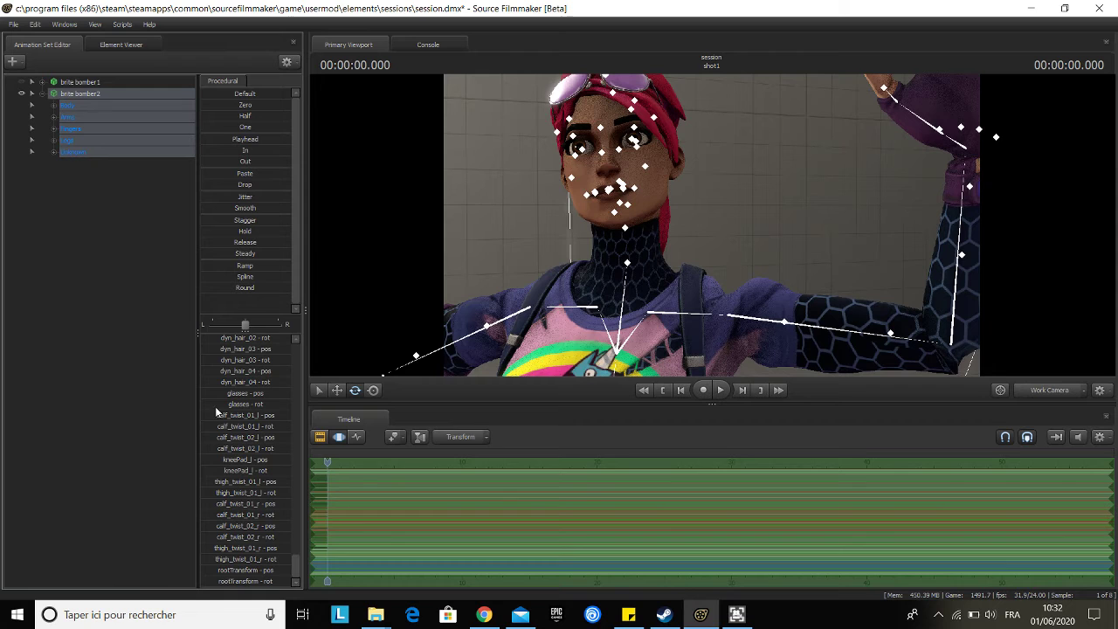
pyautogui.moveTo(294, 574); pyautogui.dragTo(296, 547)
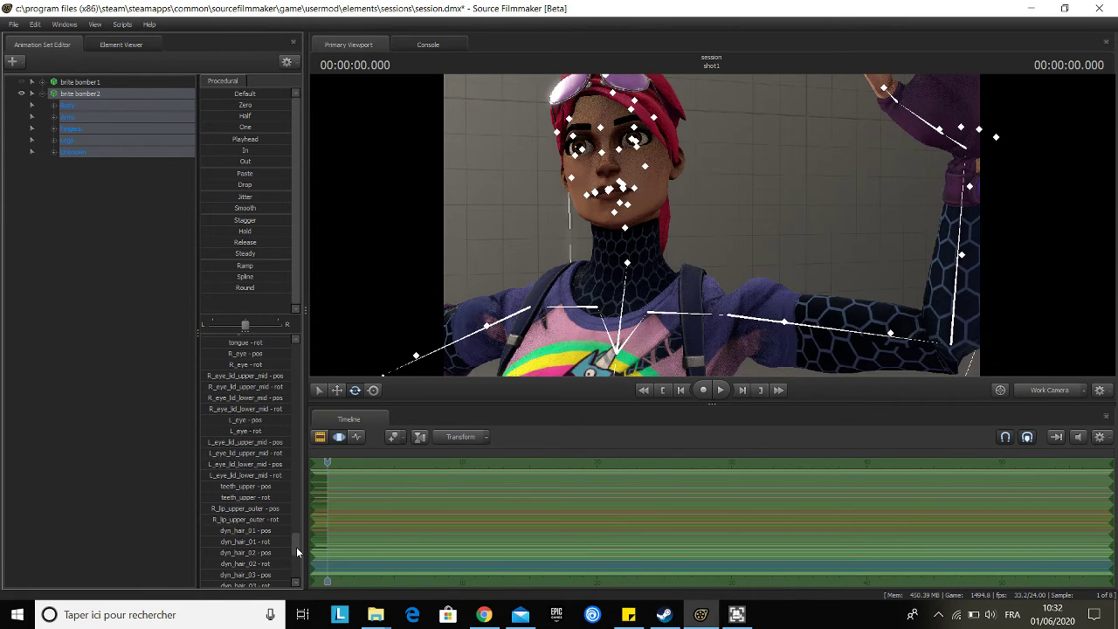
pyautogui.click(261, 363)
pyautogui.click(434, 387)
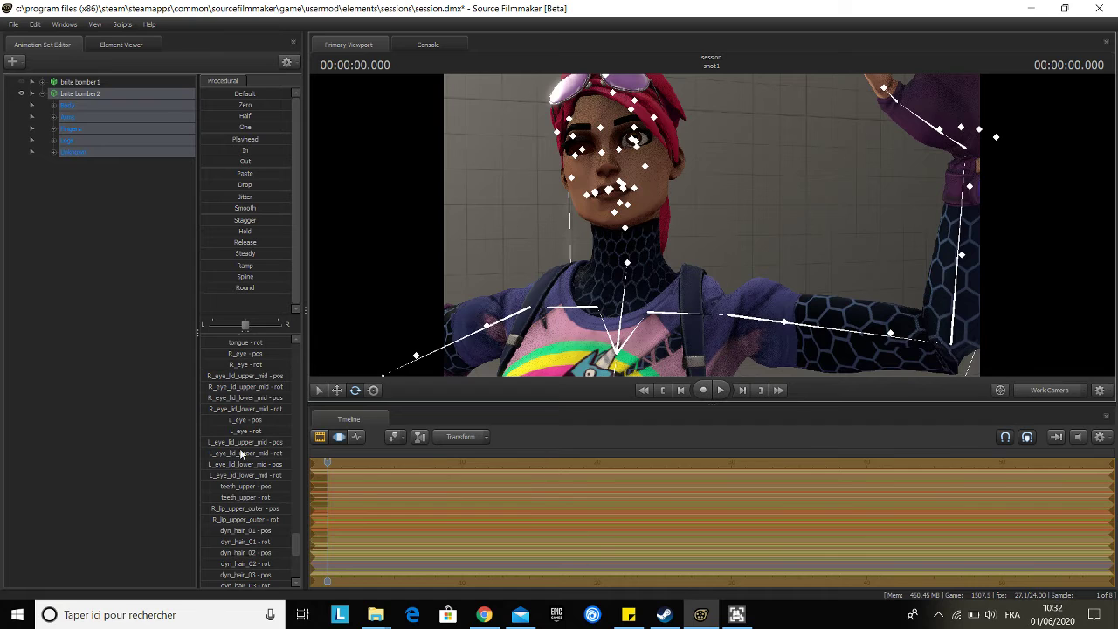
# Check the rotation values of L_eye and R_eye_lid_lower_mid and examine the face
pyautogui.click(262, 431)
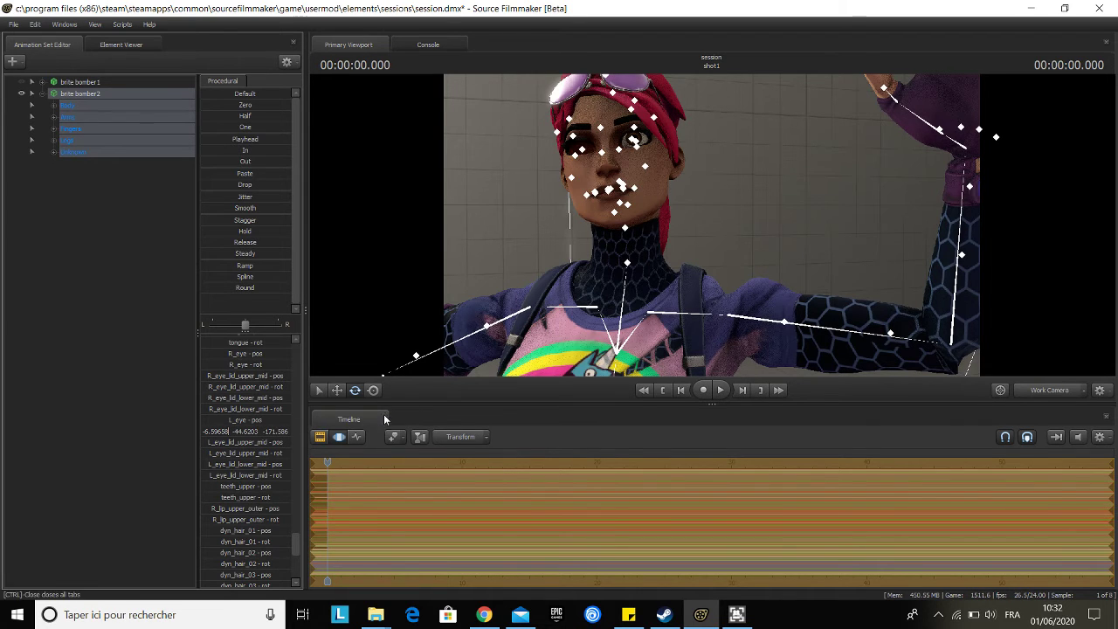
pyautogui.click(712, 231)
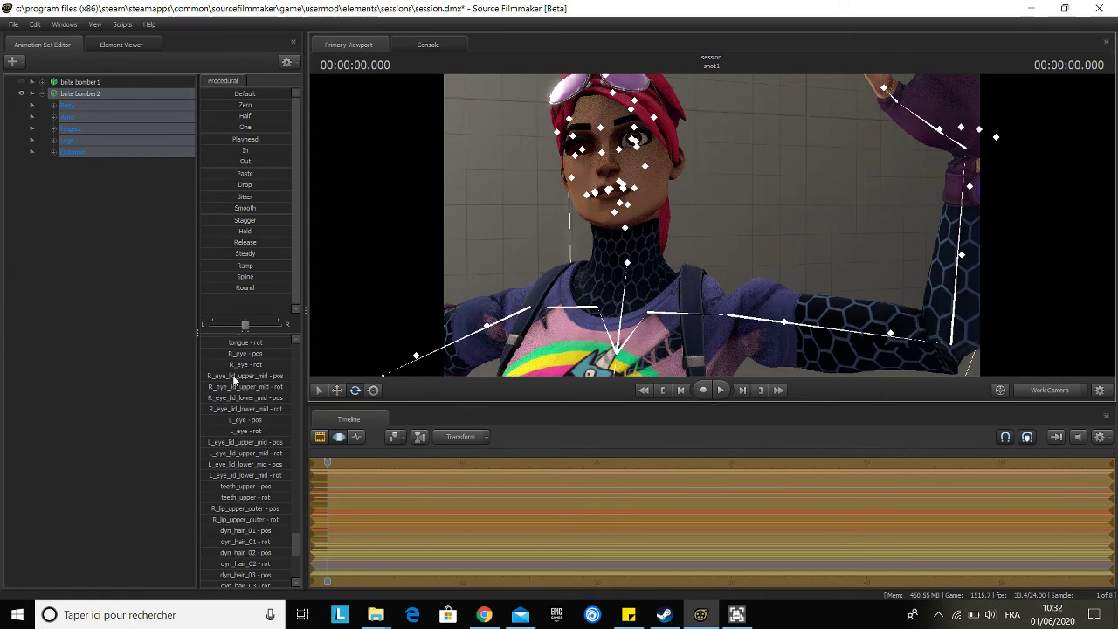
pyautogui.click(235, 409)
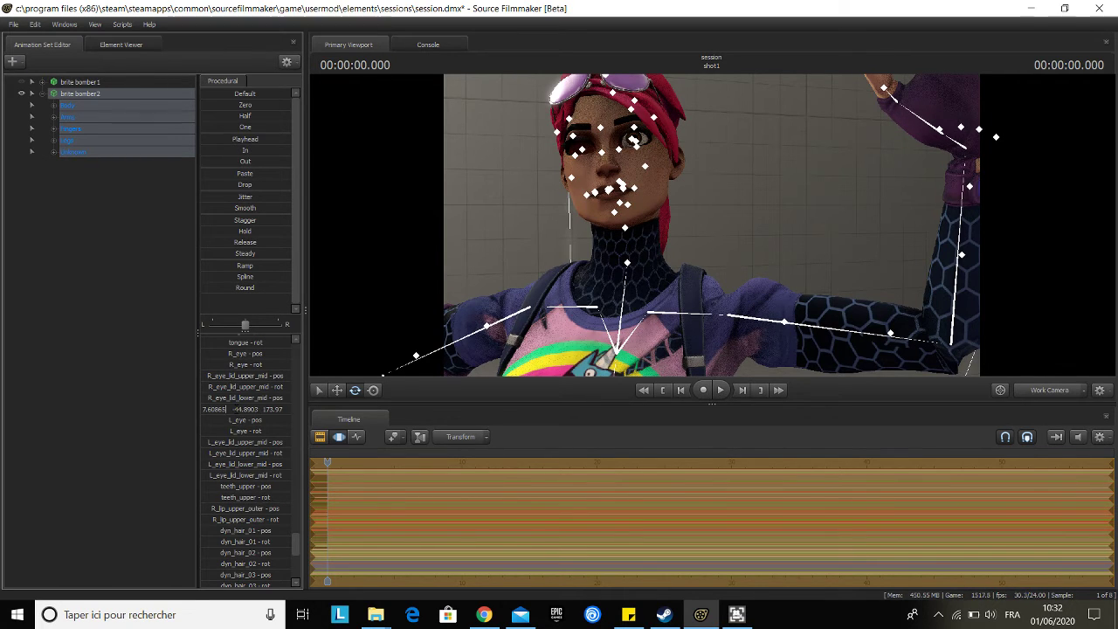
pyautogui.moveTo(542, 156); pyautogui.dragTo(726, 226)
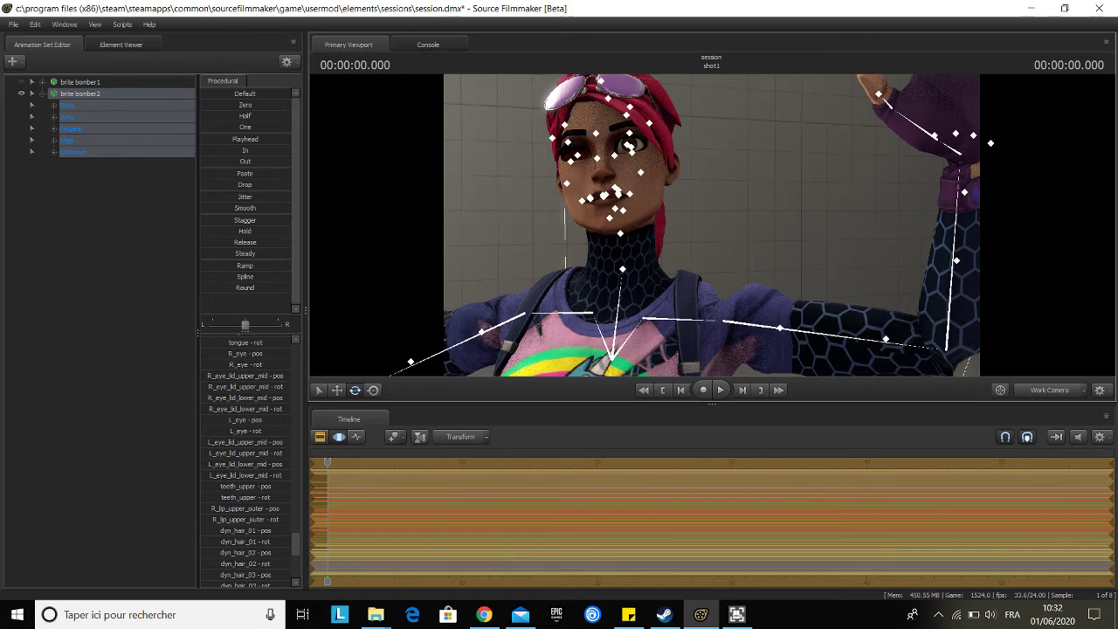
# Switch to Chrome, rewatch the YouTube SFM render tutorial to about 11:18, pause it, and return to Source Filmmaker
pyautogui.click(483, 614)
pyautogui.click(608, 337)
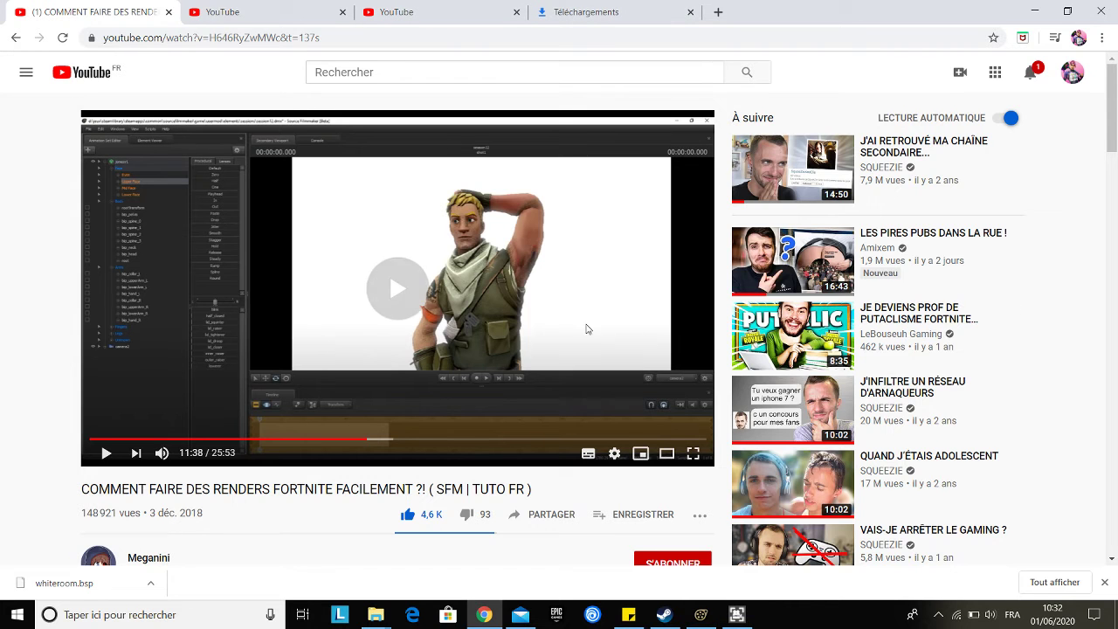
pyautogui.click(336, 447)
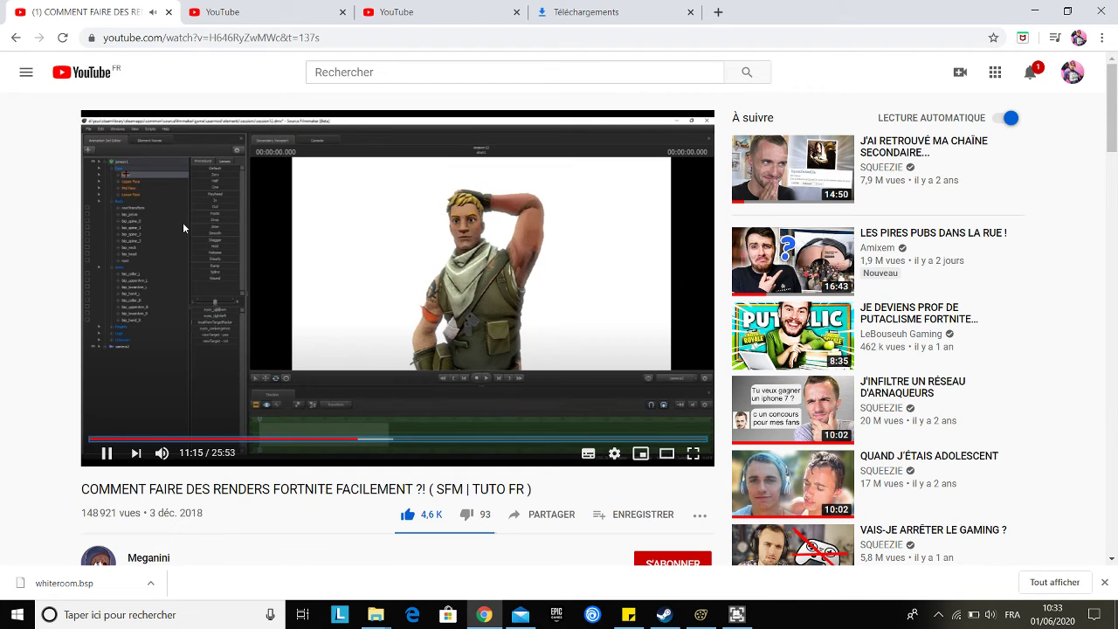
pyautogui.click(233, 258)
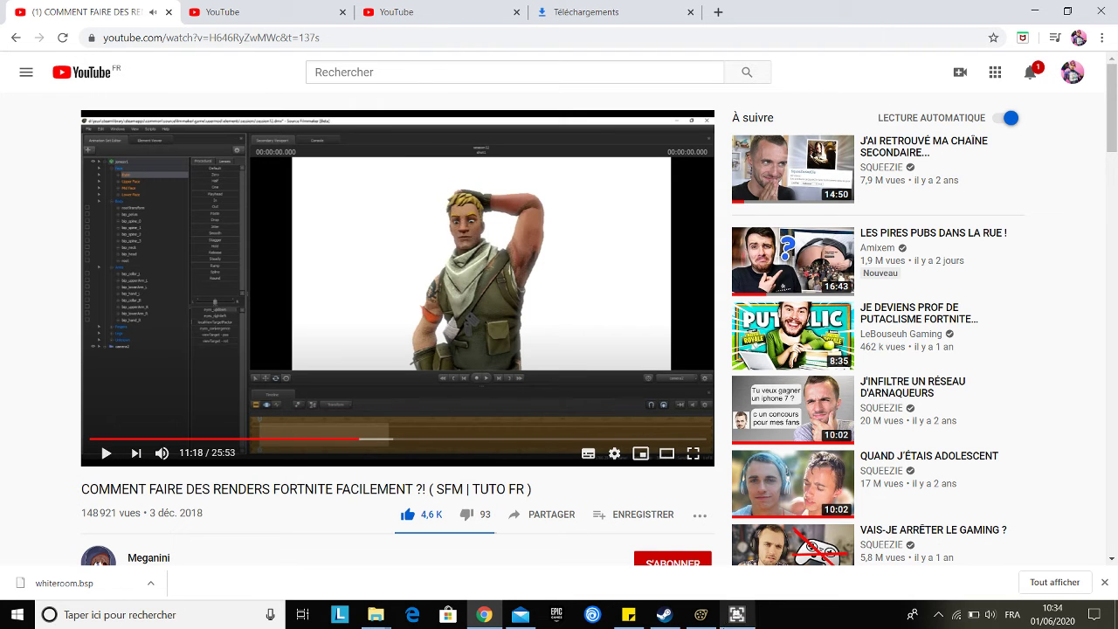
pyautogui.click(701, 614)
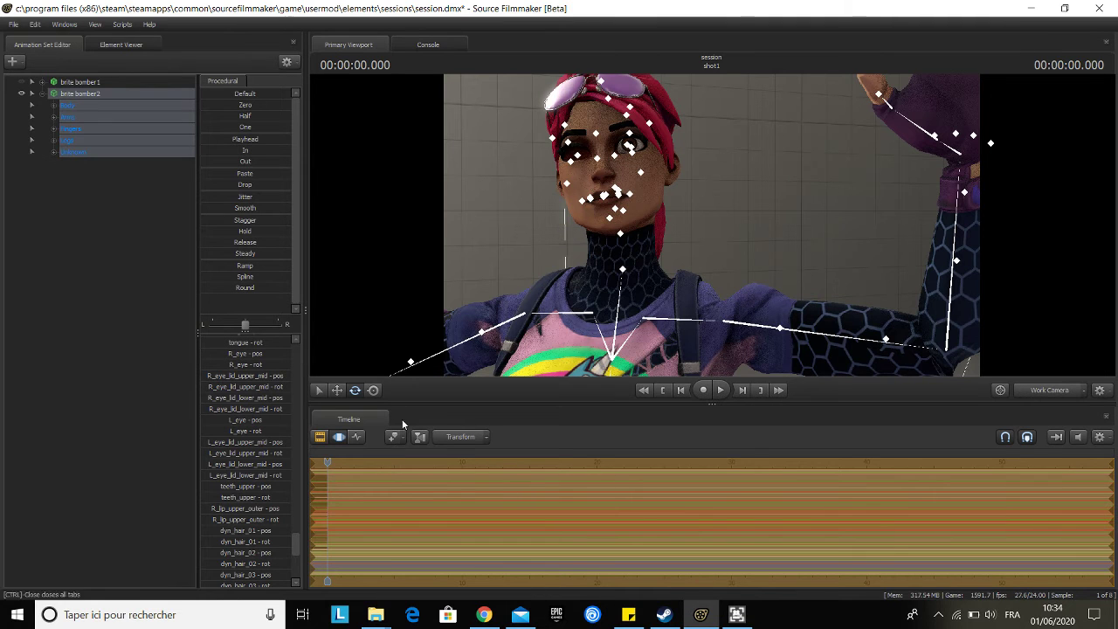
# Examine the controls in brite bomber2's Body, Arms, Fingers, Legs and Unknown groups for the facial bones
pyautogui.scroll(2, 257, 375)
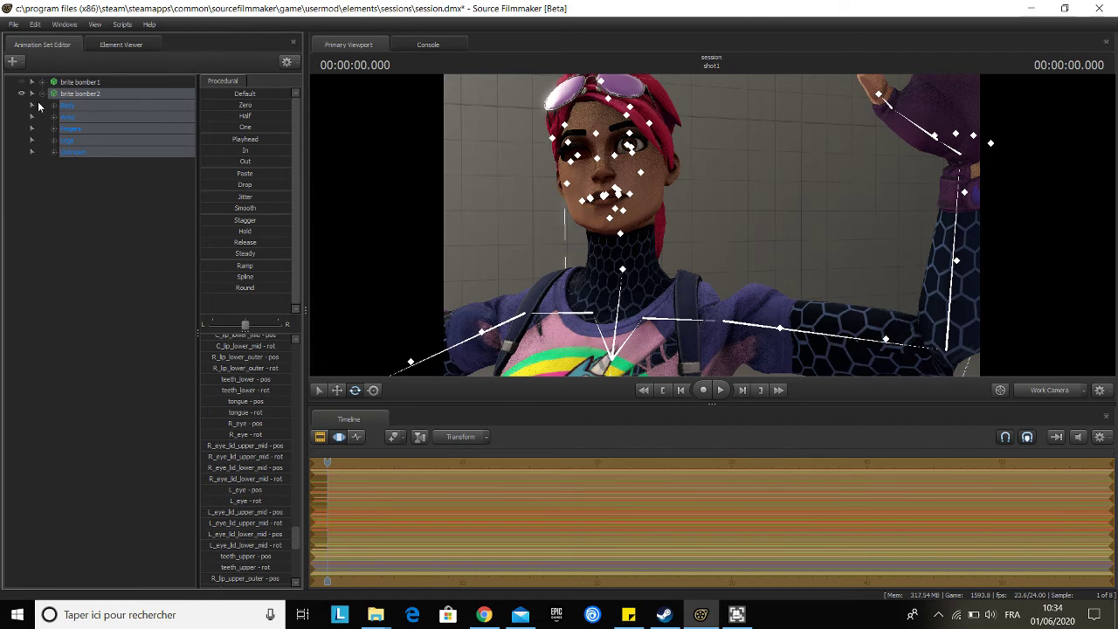
pyautogui.click(100, 94)
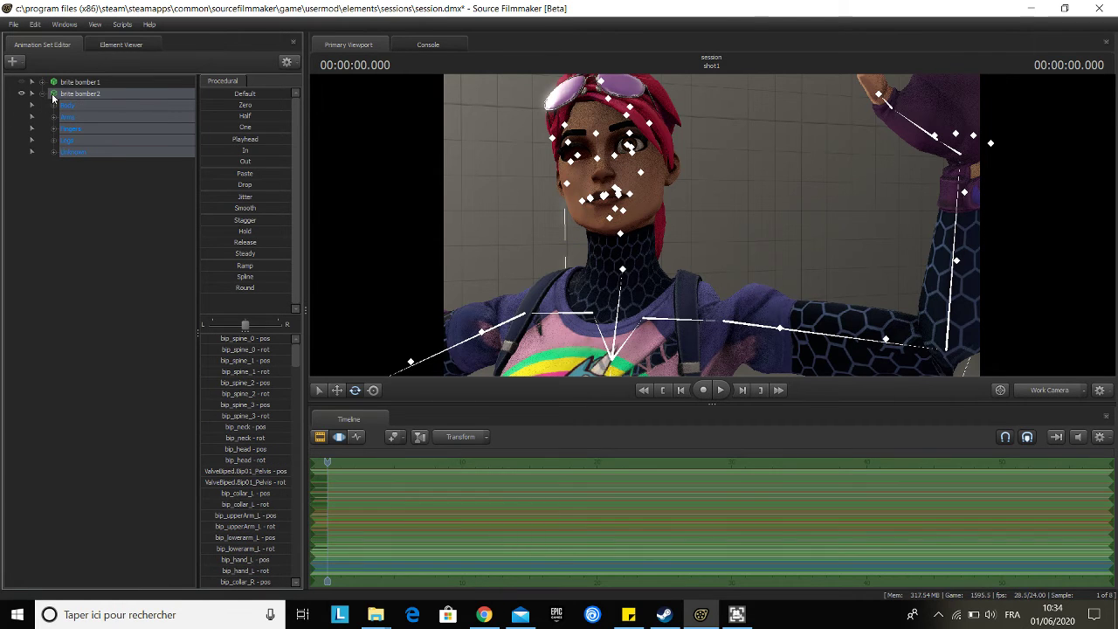
pyautogui.click(43, 93)
pyautogui.click(42, 94)
pyautogui.click(61, 105)
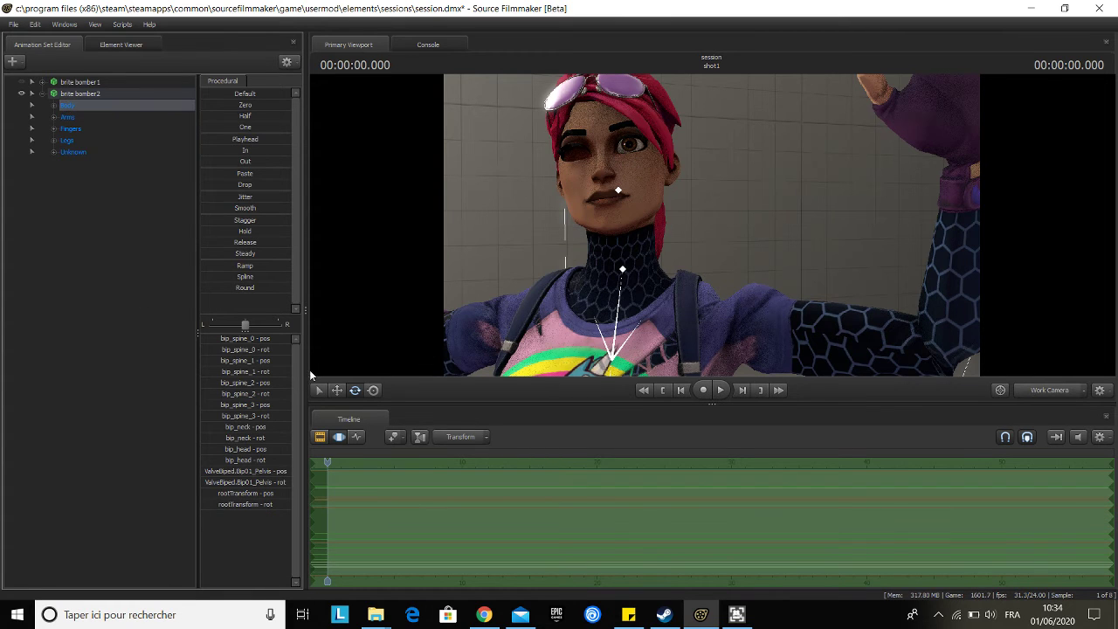
pyautogui.click(68, 117)
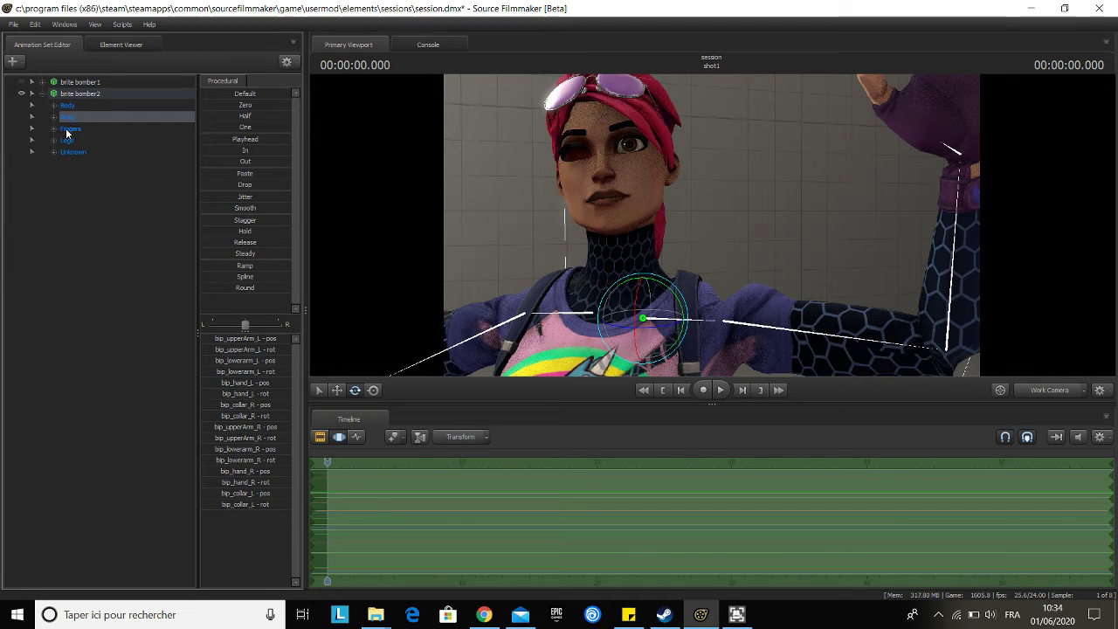
pyautogui.click(66, 128)
pyautogui.click(67, 140)
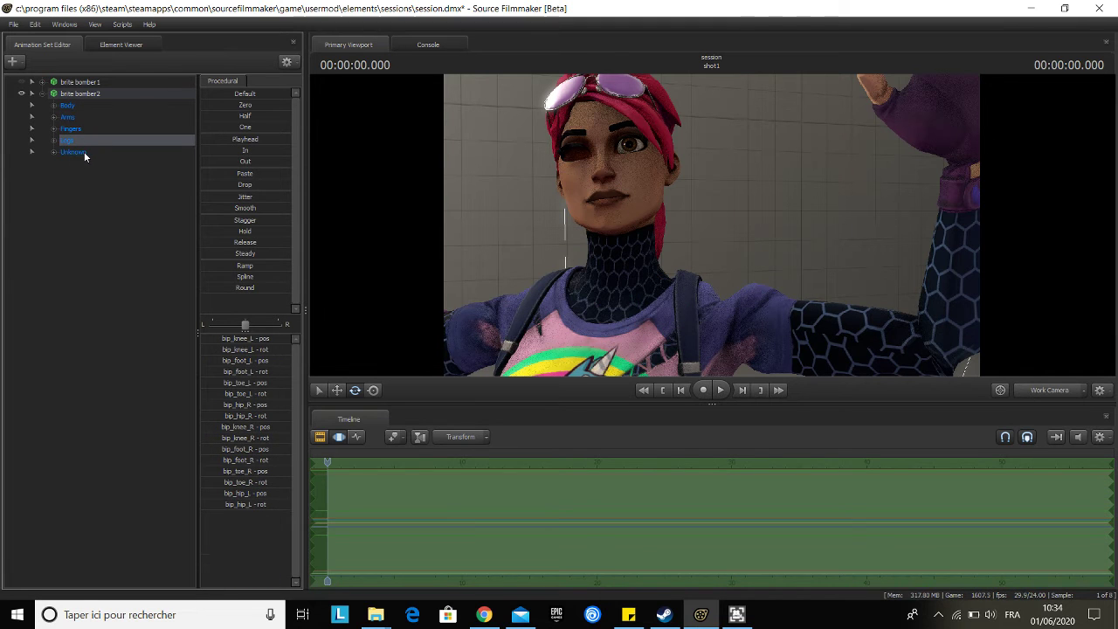
pyautogui.click(84, 152)
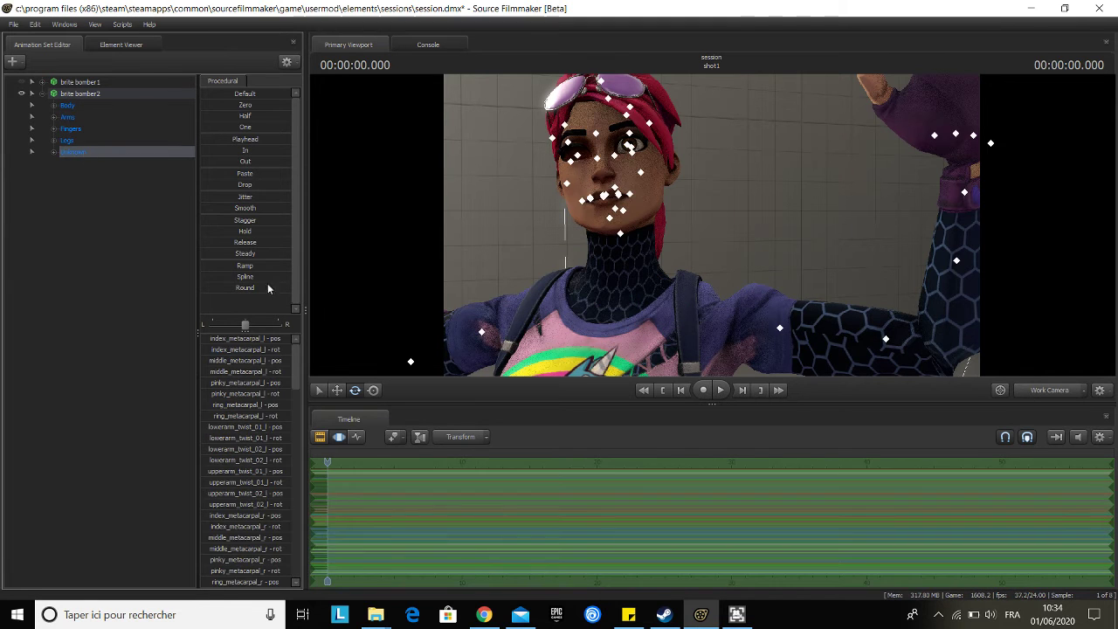
# Expand brite bomber2's Unknown group, select the R_eye bone, and inspect its position and rotation channels
pyautogui.doubleClick(53, 154)
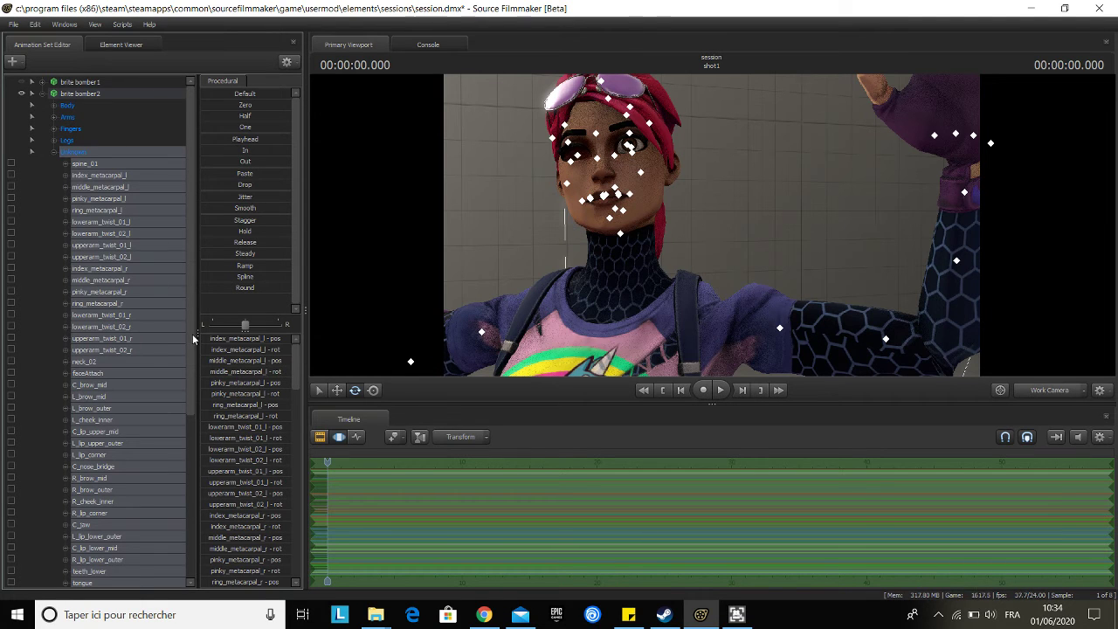
pyautogui.scroll(-2, 189, 349)
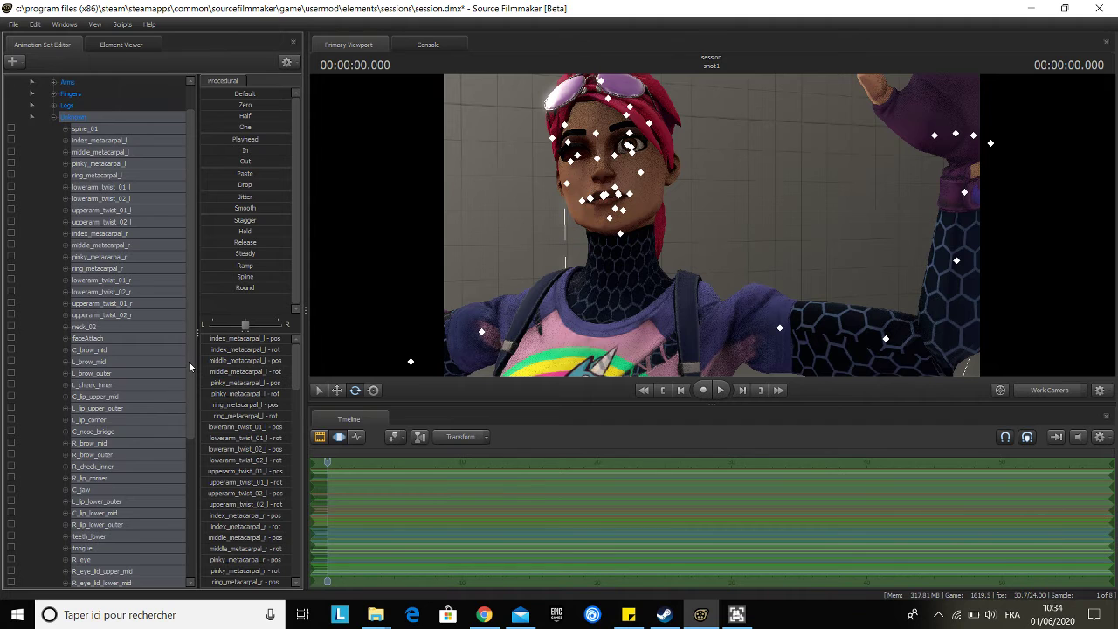
pyautogui.scroll(-5, 189, 361)
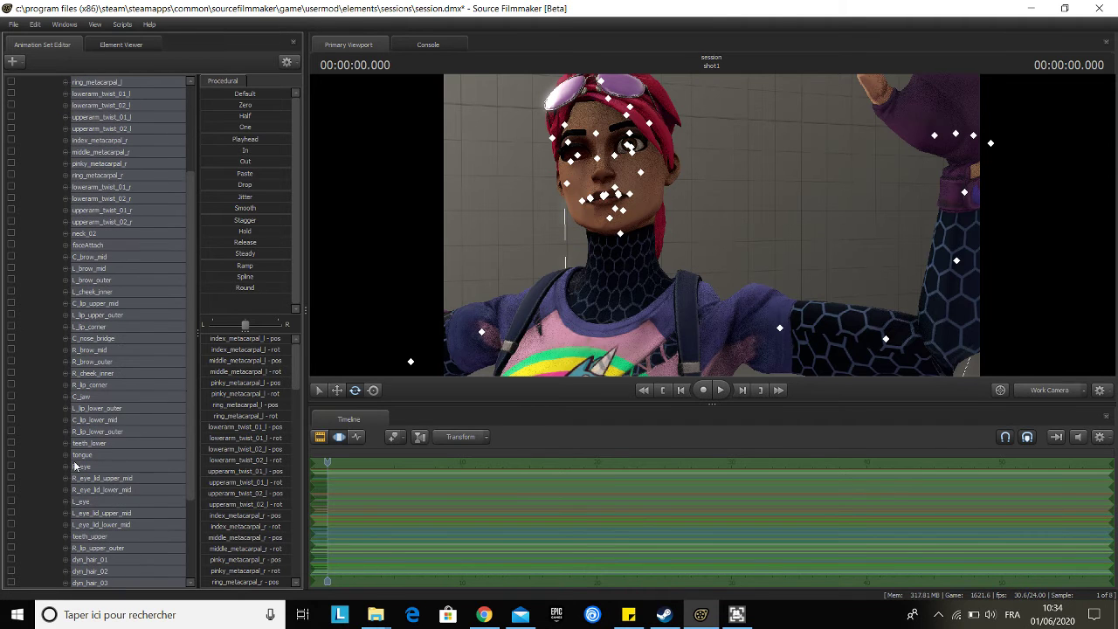
pyautogui.click(80, 466)
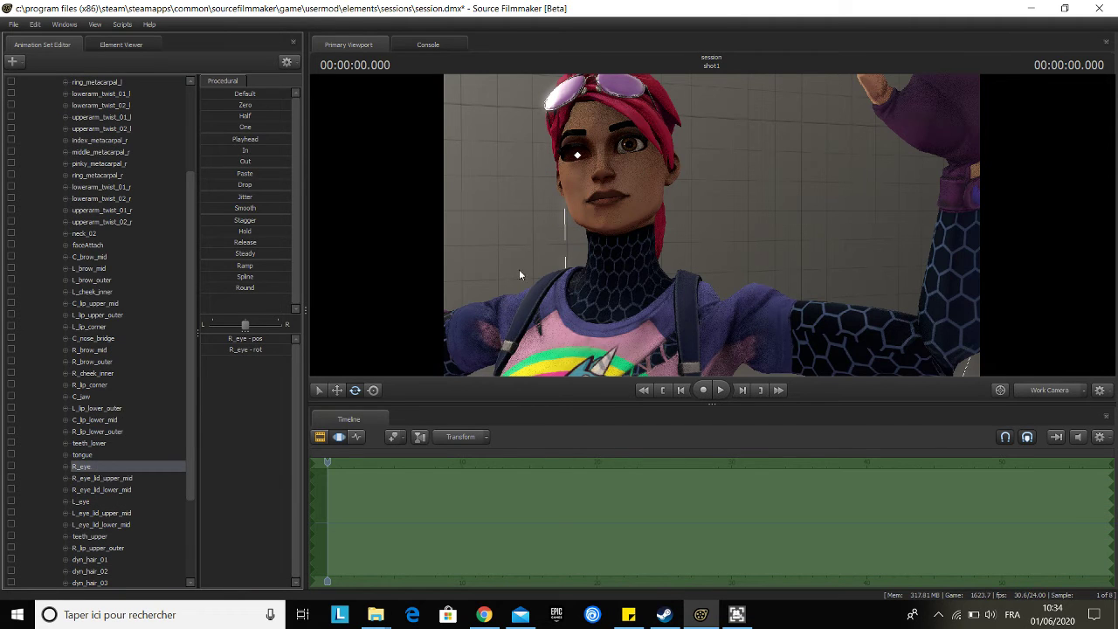
pyautogui.doubleClick(129, 469)
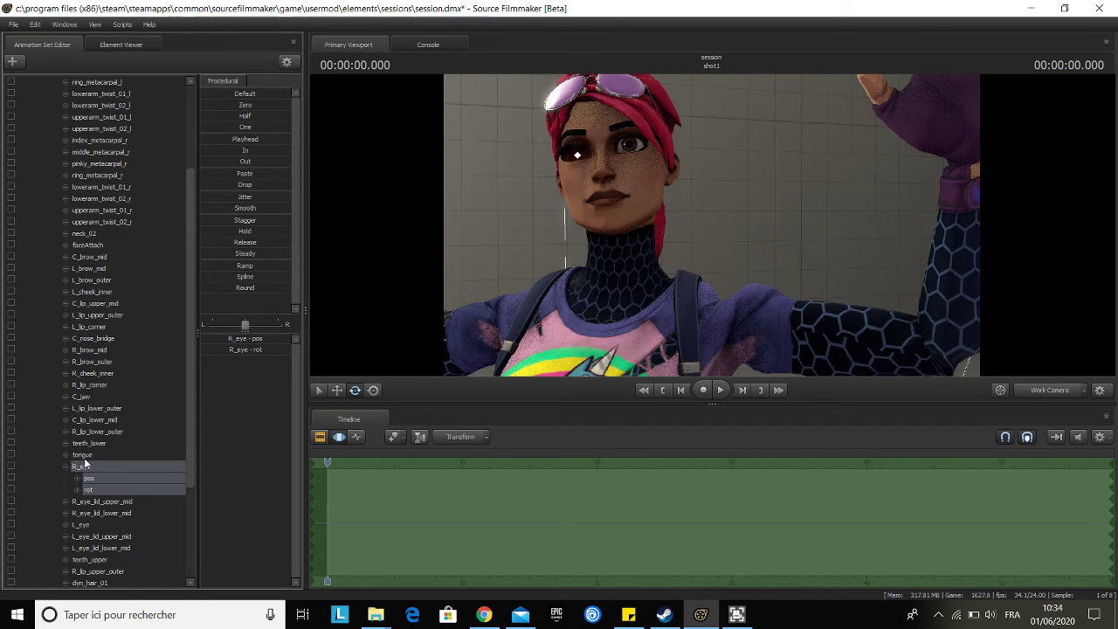
pyautogui.doubleClick(94, 469)
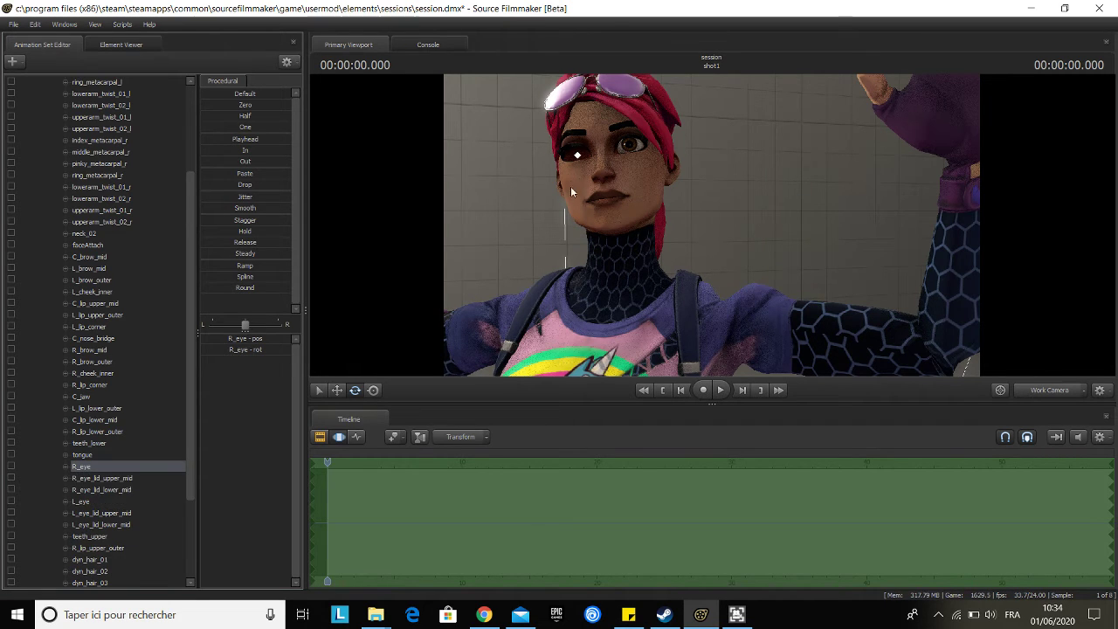
# Try to adjust the R_eye bone's position on brite bomber2's face
pyautogui.click(577, 156)
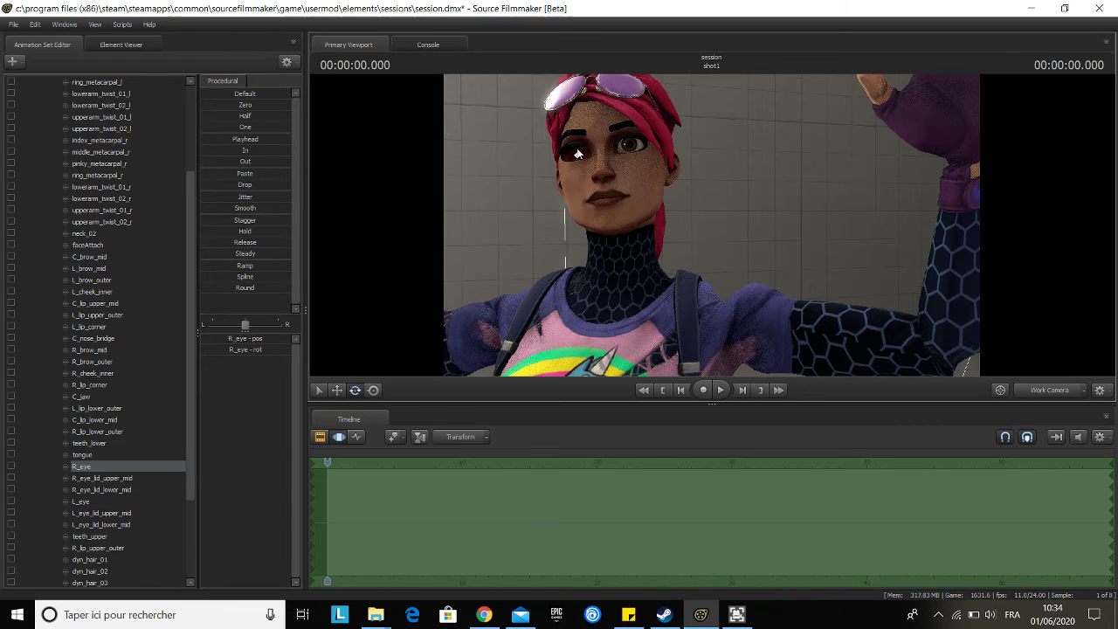
pyautogui.rightClick(92, 463)
pyautogui.press('Escape')
pyautogui.doubleClick(93, 469)
pyautogui.doubleClick(92, 469)
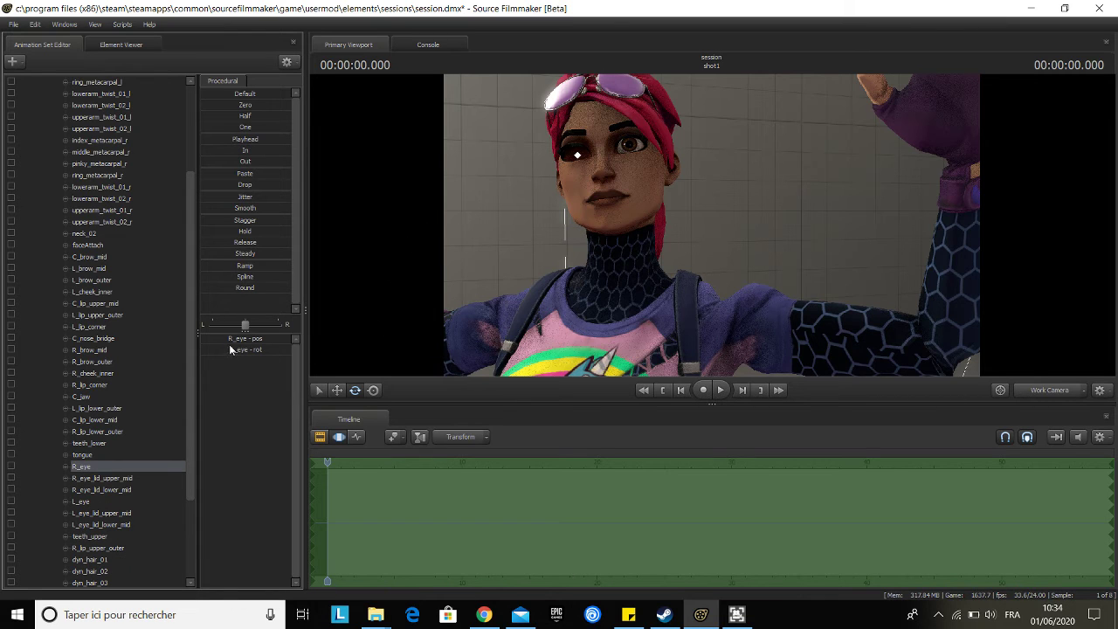
pyautogui.click(258, 341)
pyautogui.moveTo(588, 157); pyautogui.dragTo(568, 168)
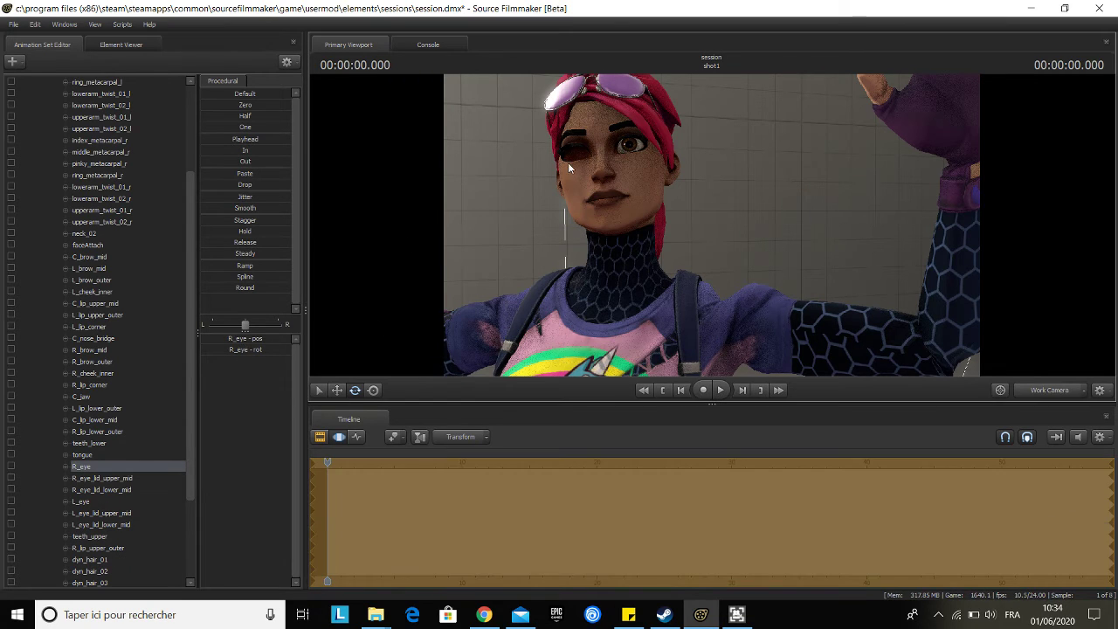
# Check the R_eye_lid_upper_mid, R_eye_lid_lower_mid, L_eye and R_eye bones on brite bomber2's face
pyautogui.doubleClick(118, 480)
pyautogui.moveTo(554, 133); pyautogui.dragTo(506, 120)
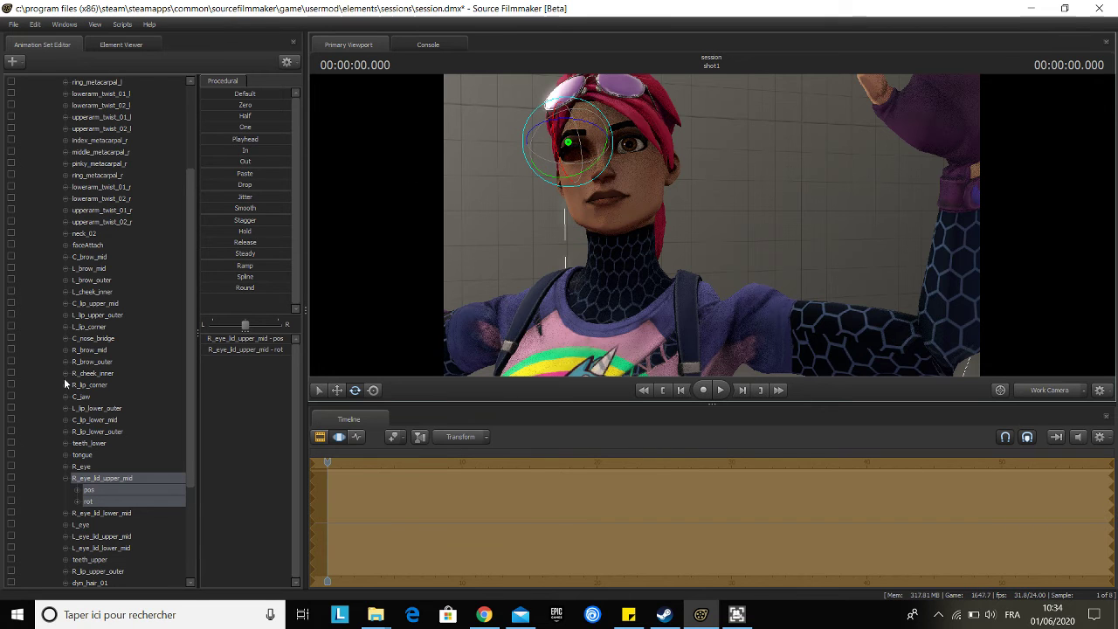
pyautogui.click(122, 513)
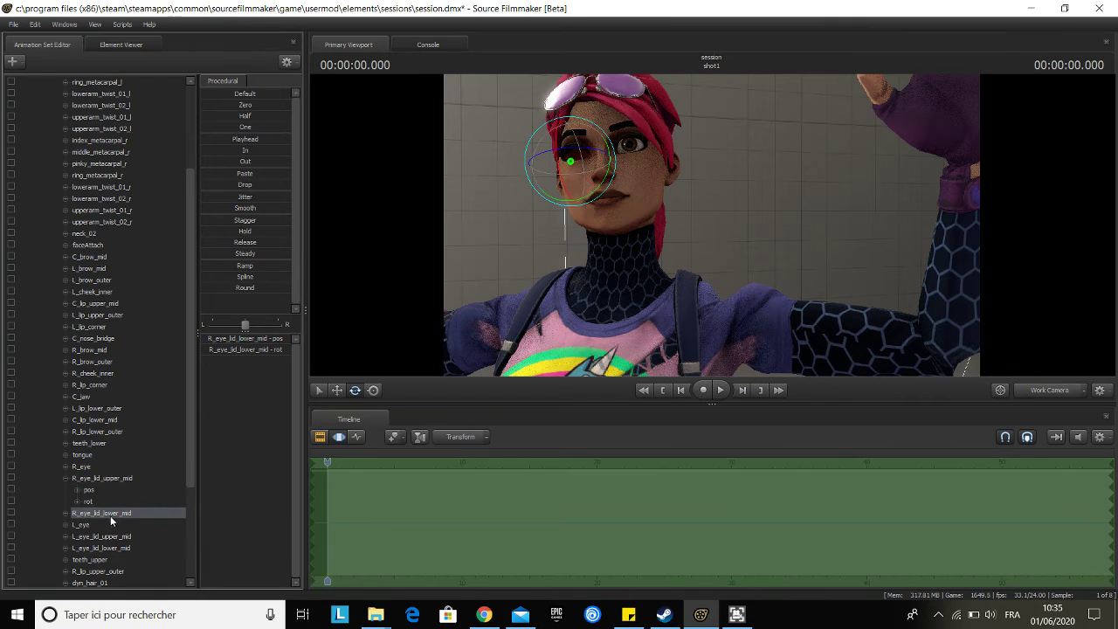
pyautogui.click(79, 525)
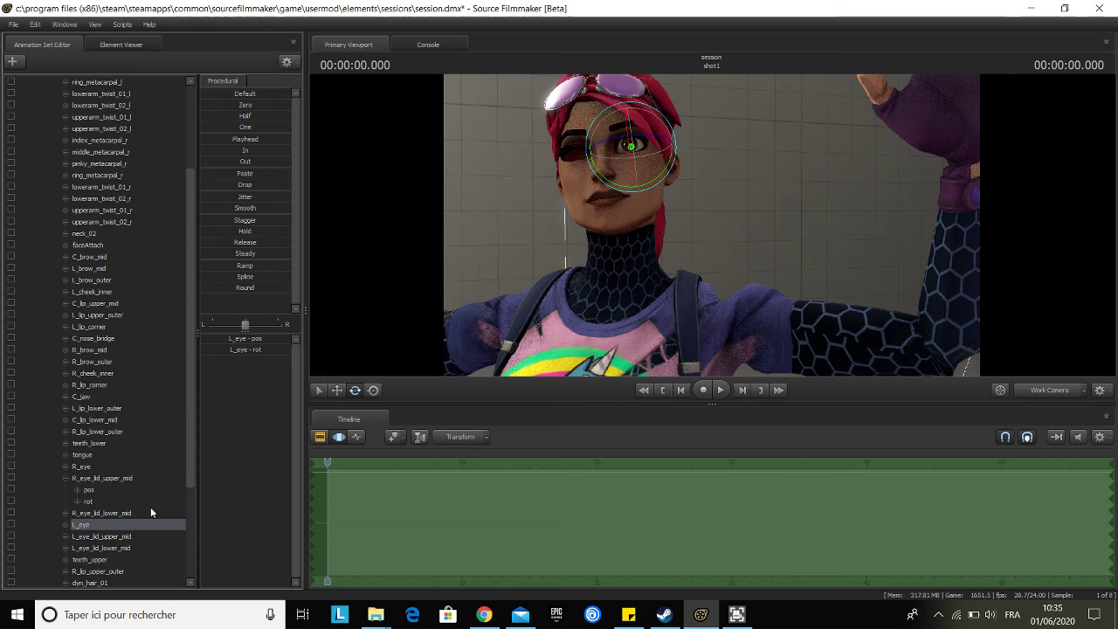
pyautogui.click(82, 466)
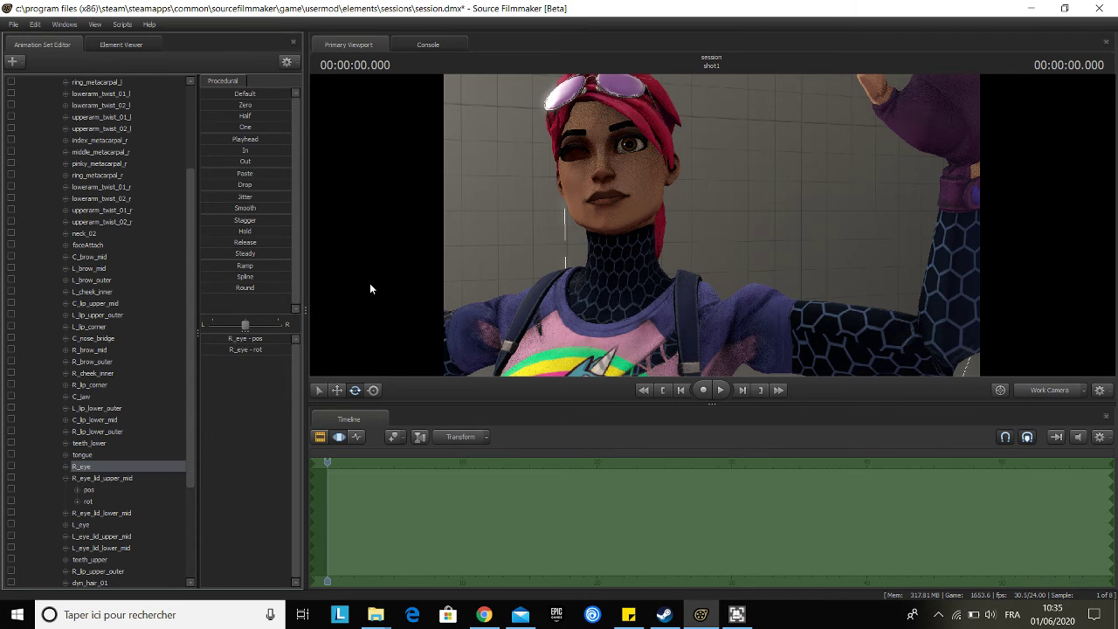
pyautogui.click(618, 335)
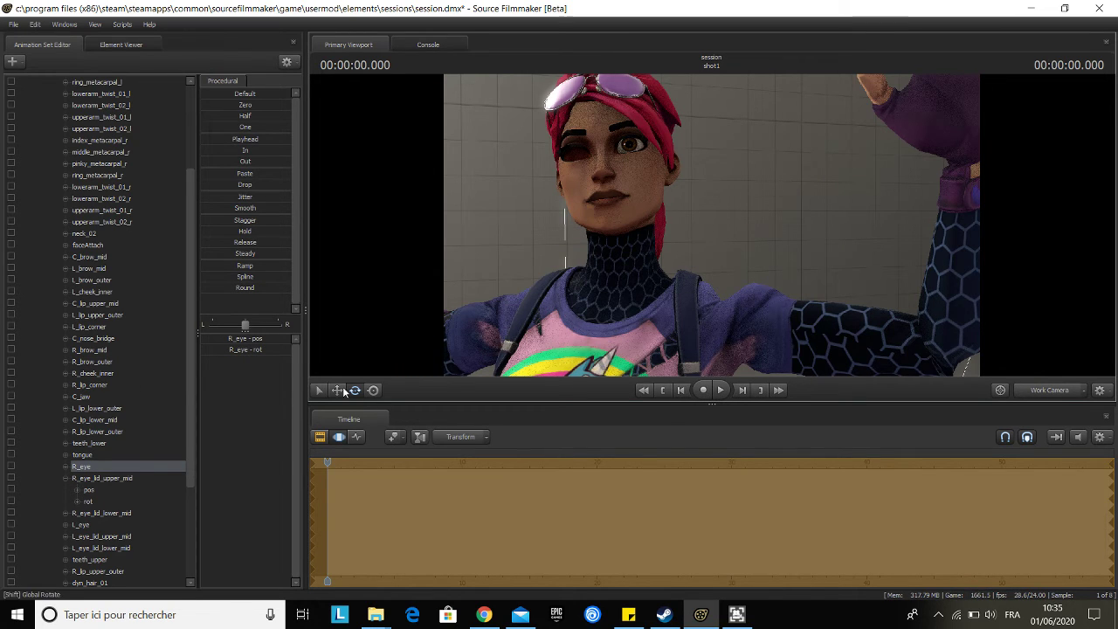
# Examine brite bomber2's right eye up close, the full posed figure, and the model's control groups
pyautogui.moveTo(712, 225); pyautogui.dragTo(657, 219)
pyautogui.press('w')
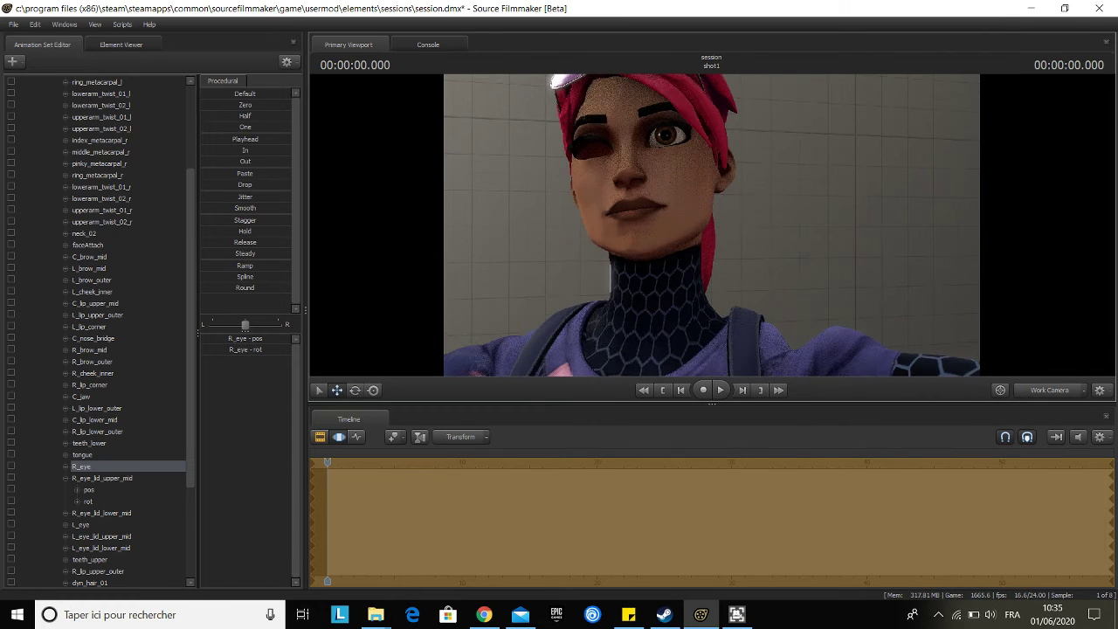
pyautogui.press('z')
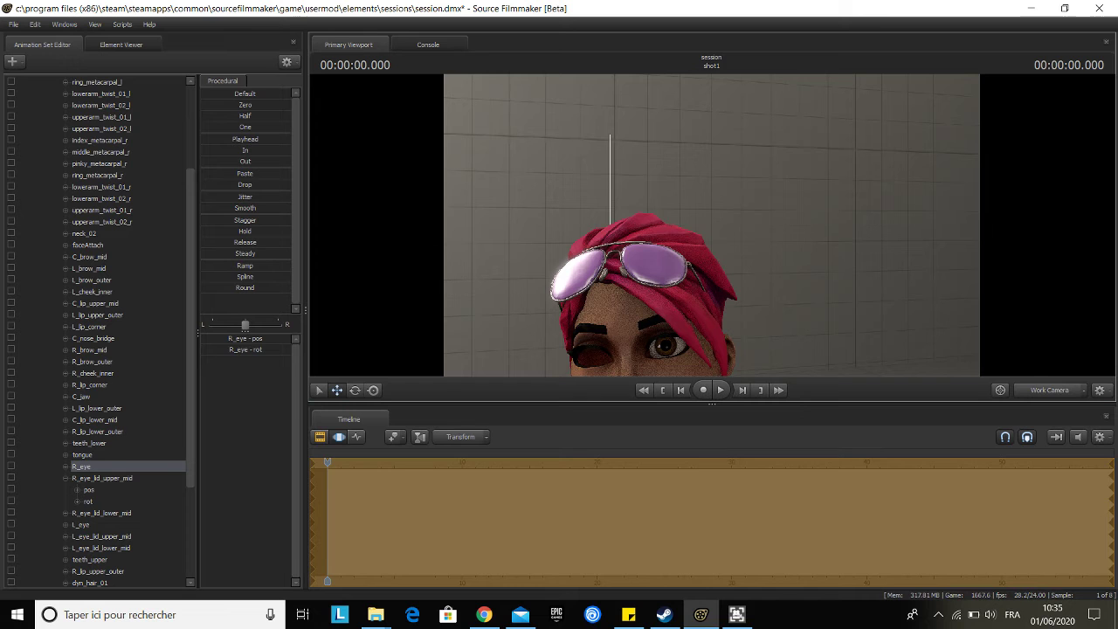
pyautogui.press('x')
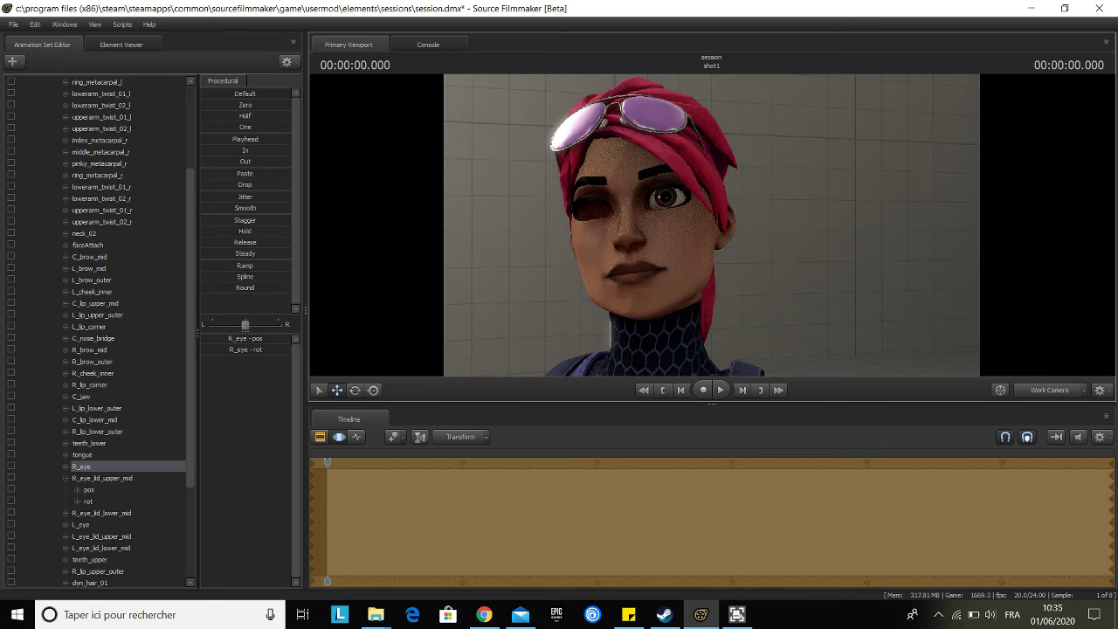
pyautogui.press('d')
pyautogui.press('s')
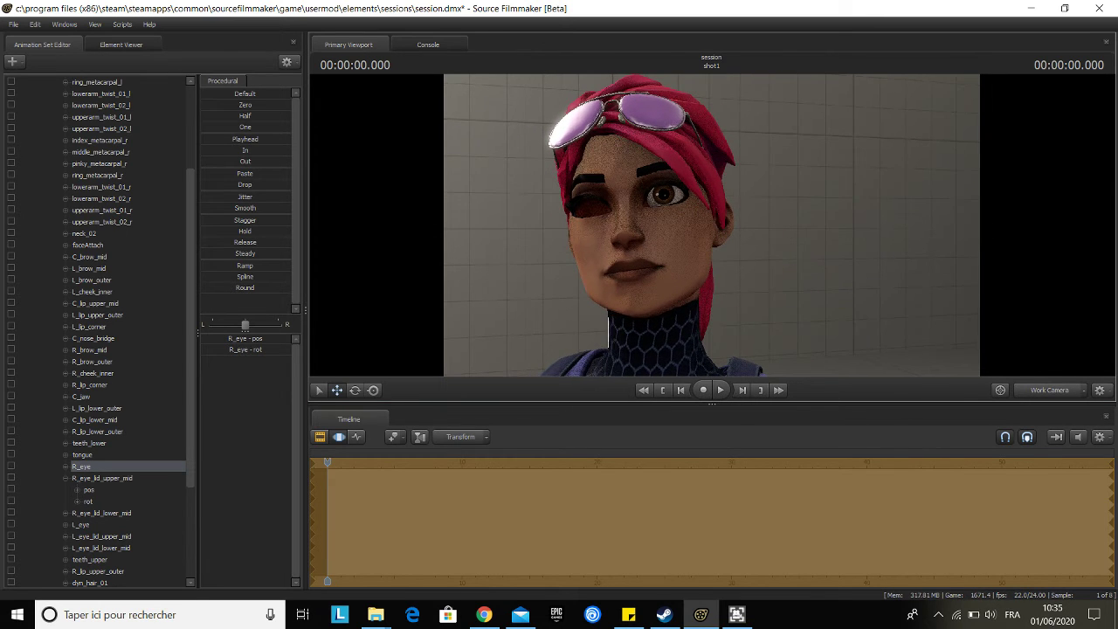
pyautogui.press('s')
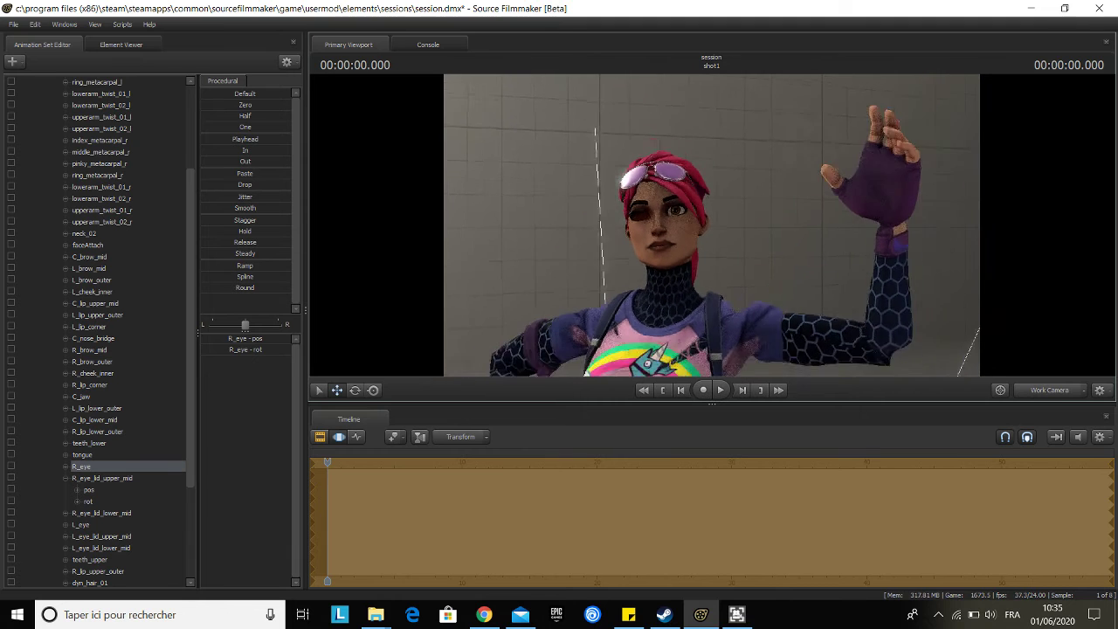
pyautogui.moveTo(712, 225); pyautogui.dragTo(695, 104)
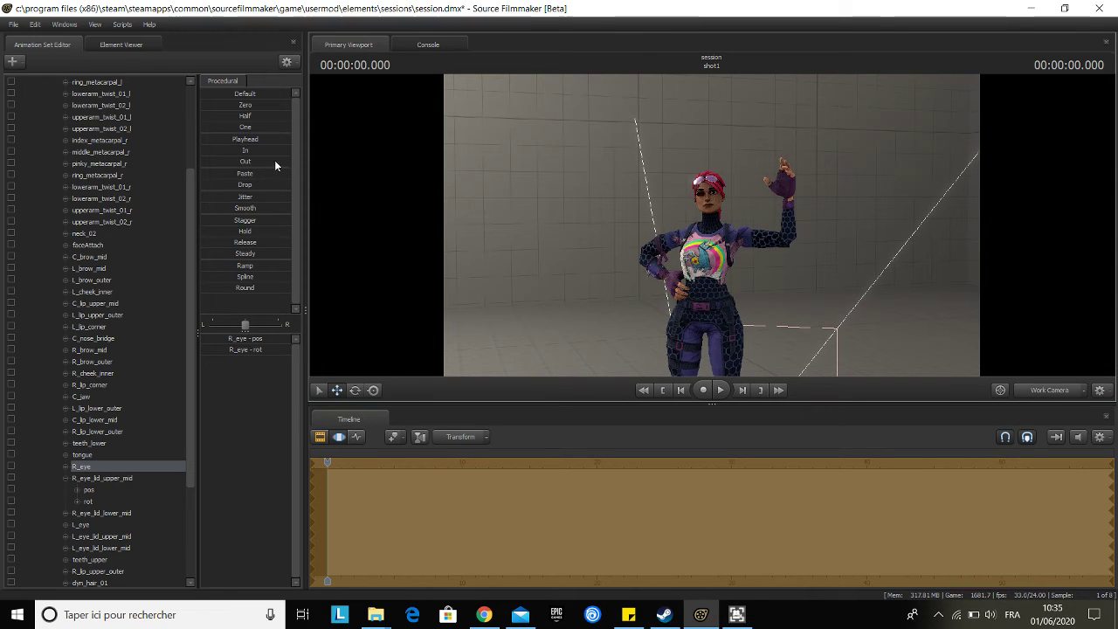
pyautogui.scroll(5, 191, 296)
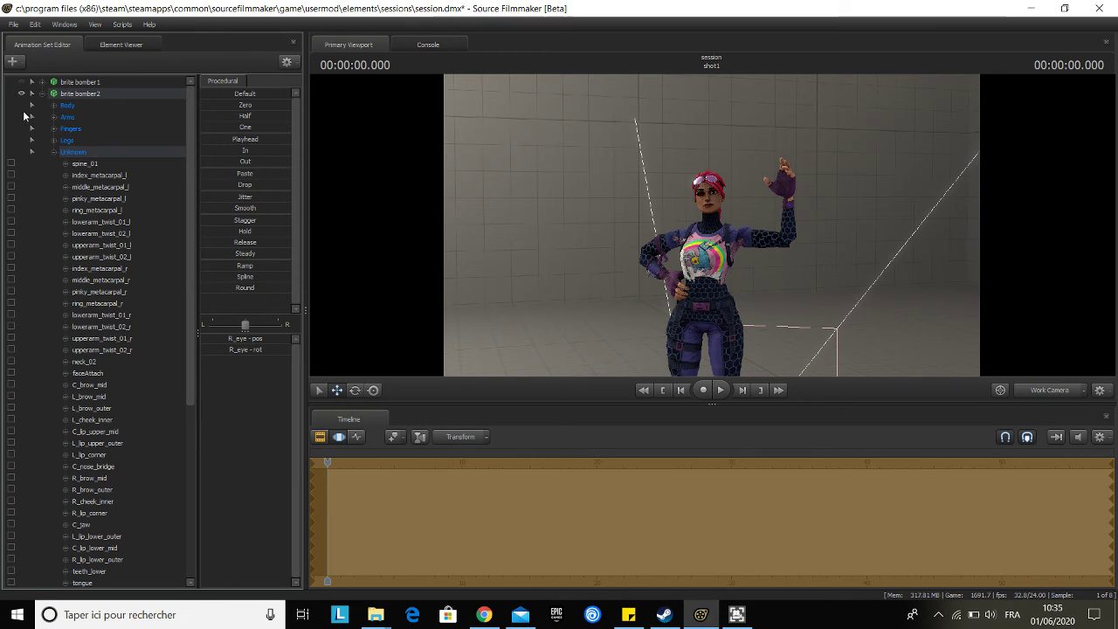
# Switch to Steam and return from the Brite Bomber page to the "fortnite fluo bomber" Workshop results
pyautogui.click(664, 614)
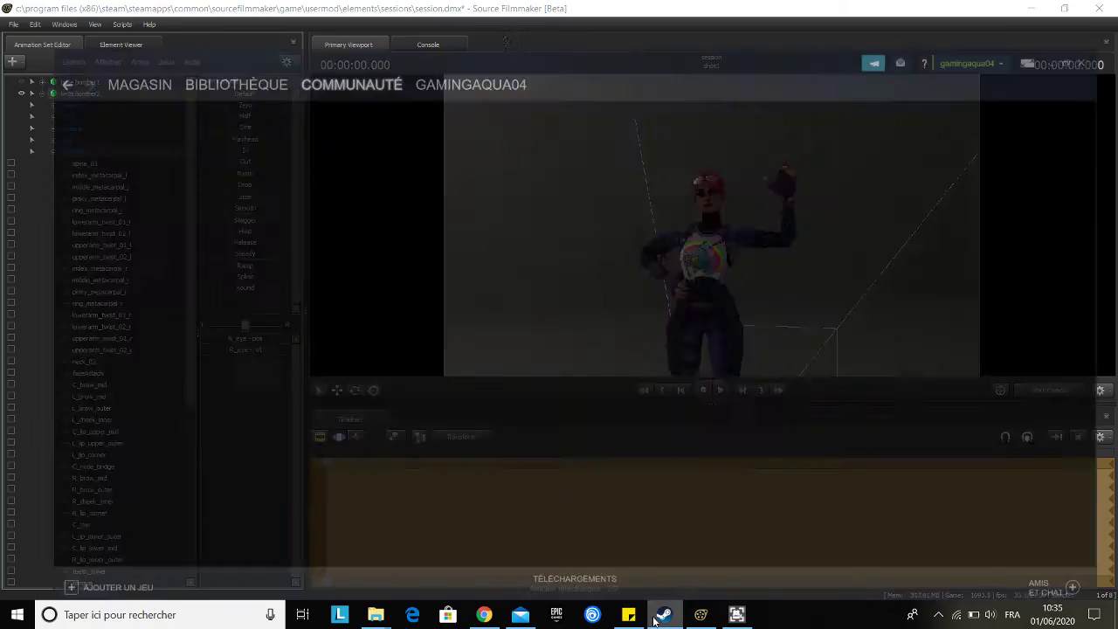
pyautogui.scroll(2, 512, 279)
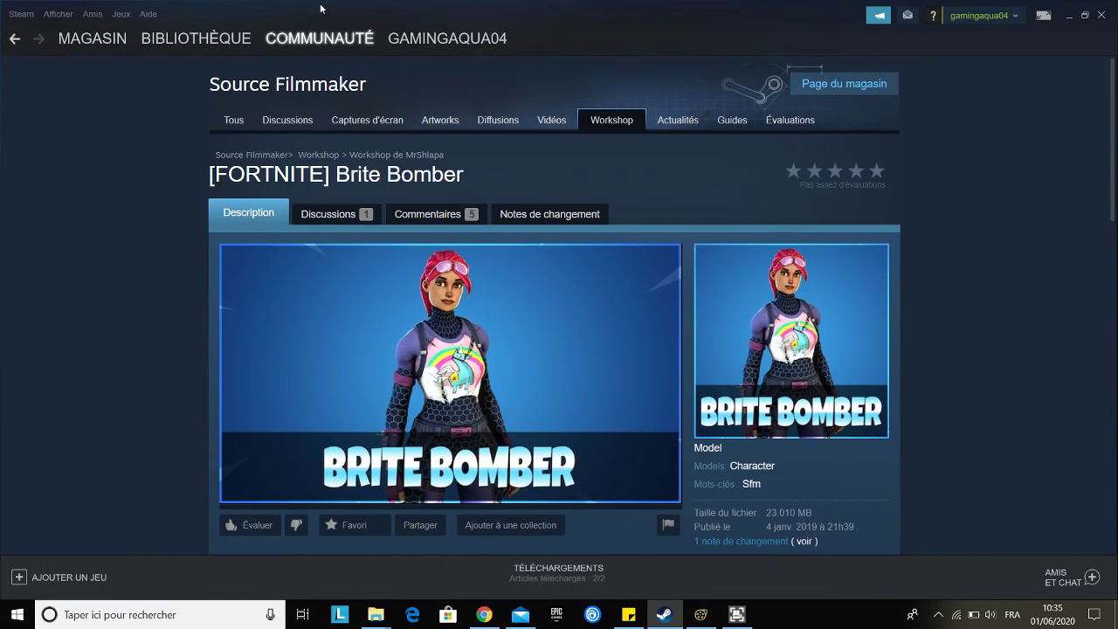
pyautogui.click(14, 40)
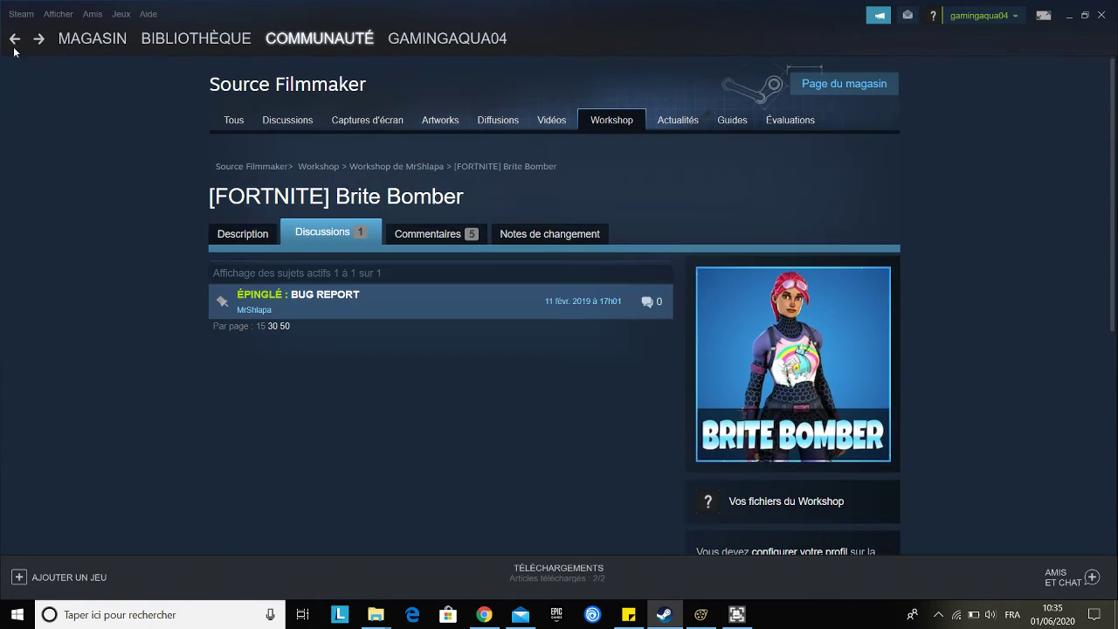
pyautogui.click(15, 38)
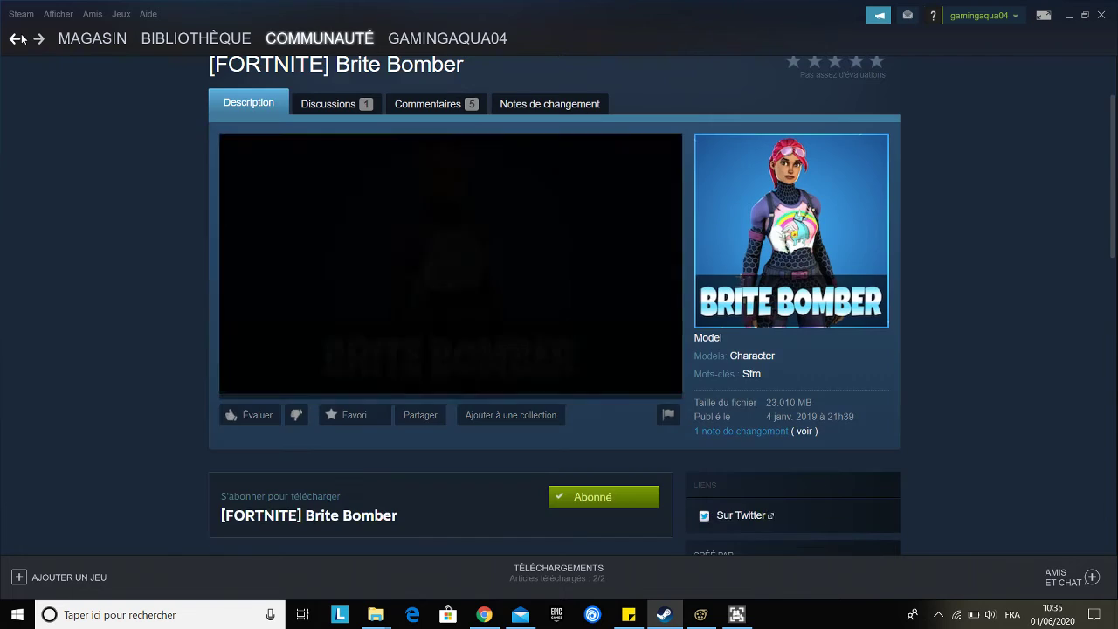
pyautogui.click(17, 38)
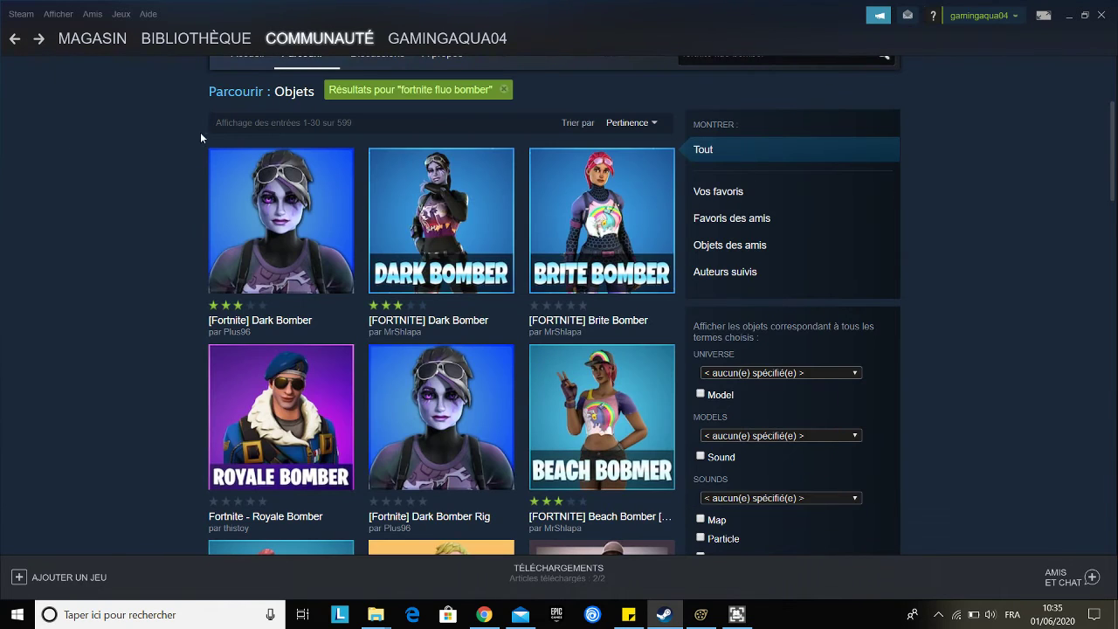
pyautogui.scroll(2, 371, 225)
pyautogui.scroll(-2, 370, 224)
pyautogui.scroll(2, 530, 203)
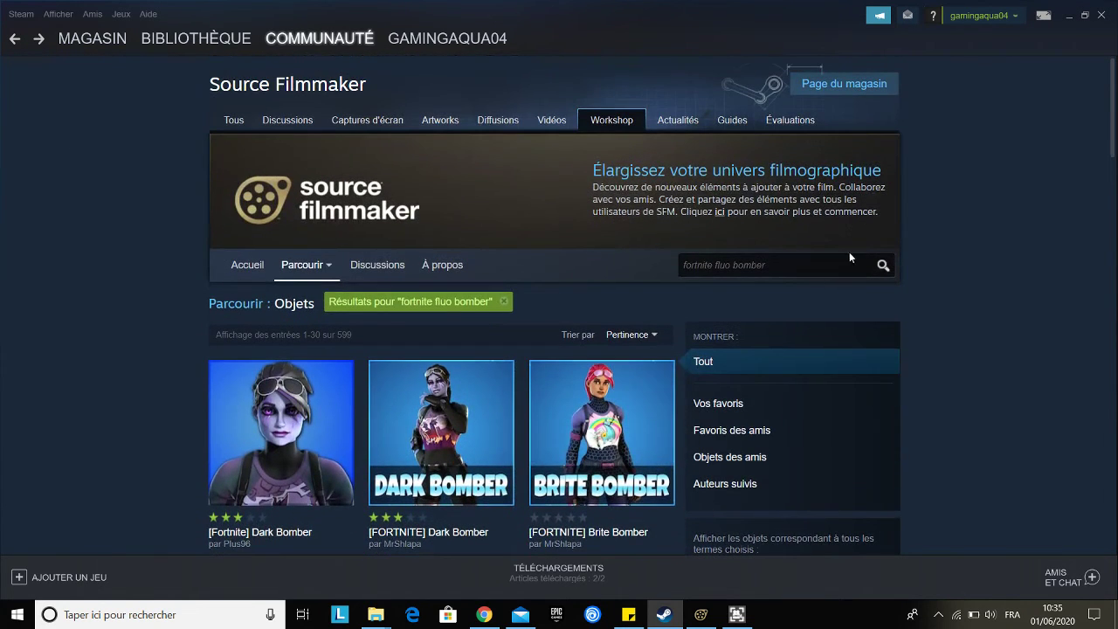
# Search the Source Filmmaker Workshop for "fortnite" and look through the first page of models
pyautogui.moveTo(849, 264); pyautogui.dragTo(715, 265)
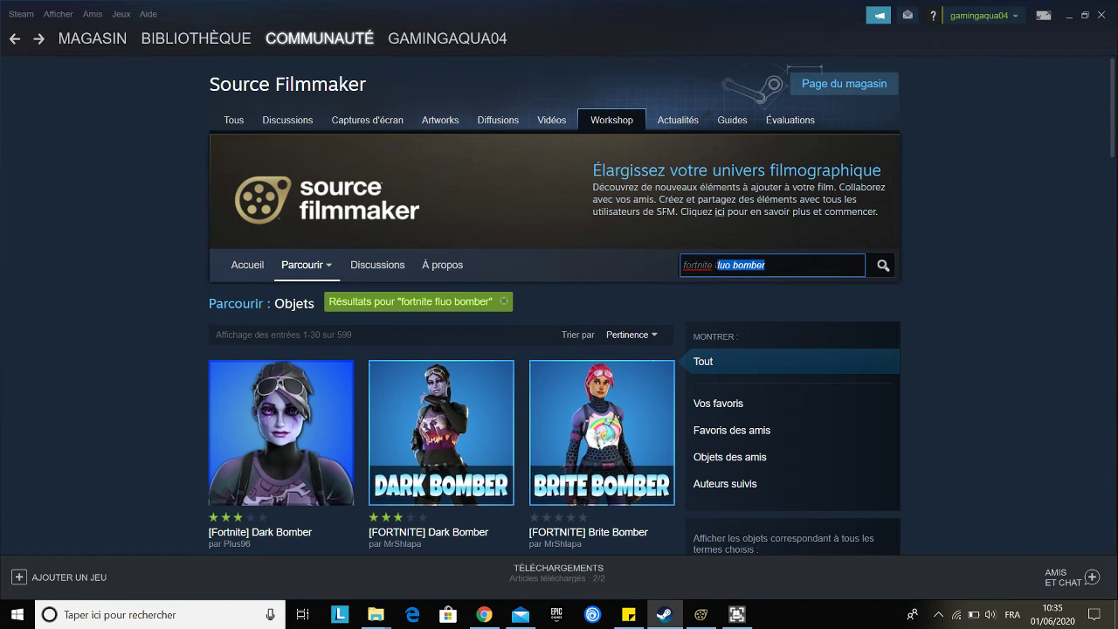
pyautogui.press('BackSpace')
pyautogui.press('Return')
pyautogui.scroll(-7, 556, 277)
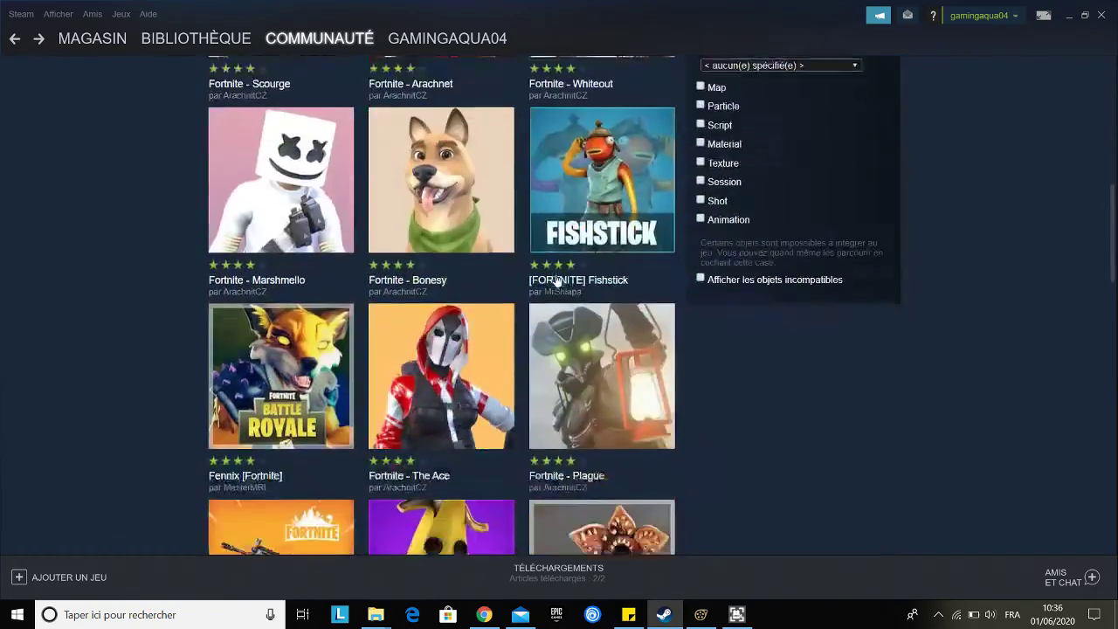
pyautogui.scroll(-6, 551, 272)
pyautogui.scroll(6, 541, 266)
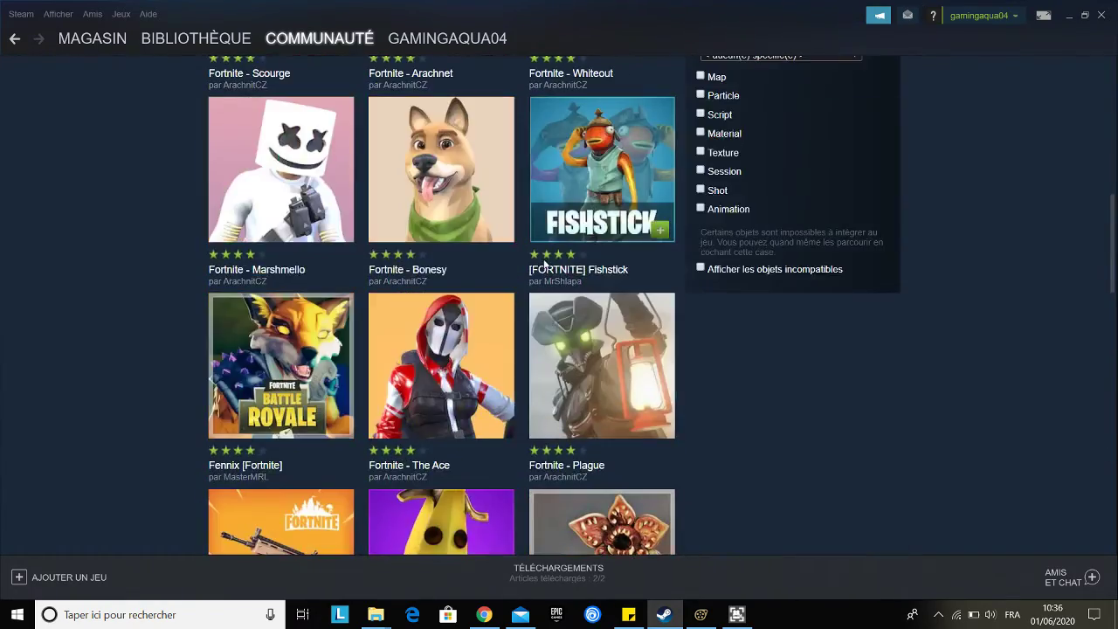
pyautogui.scroll(-7, 544, 263)
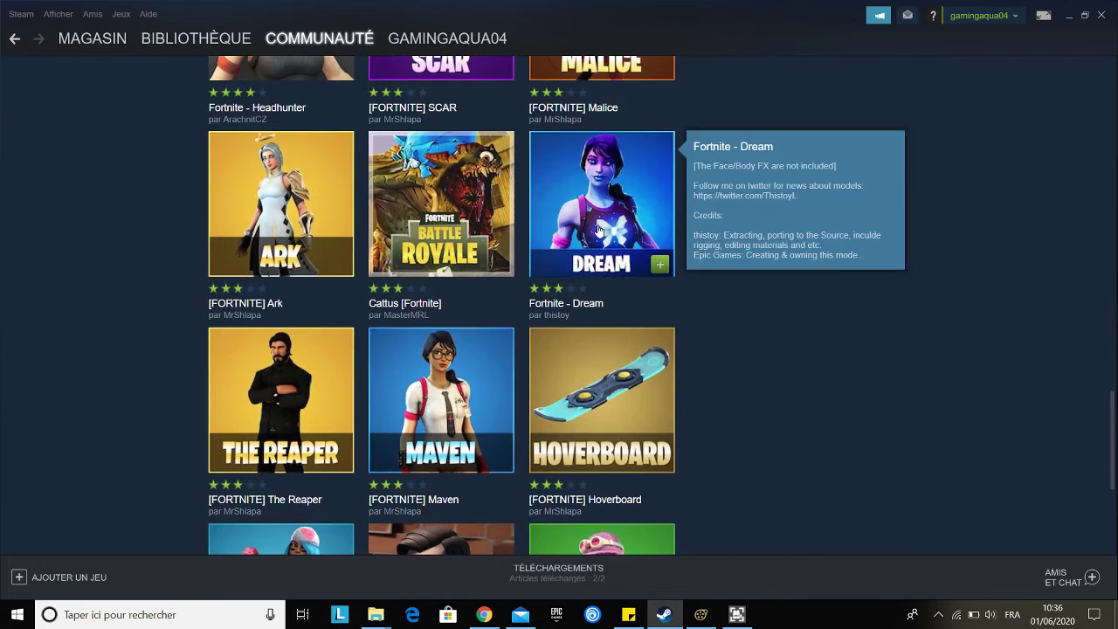
pyautogui.scroll(-3, 365, 292)
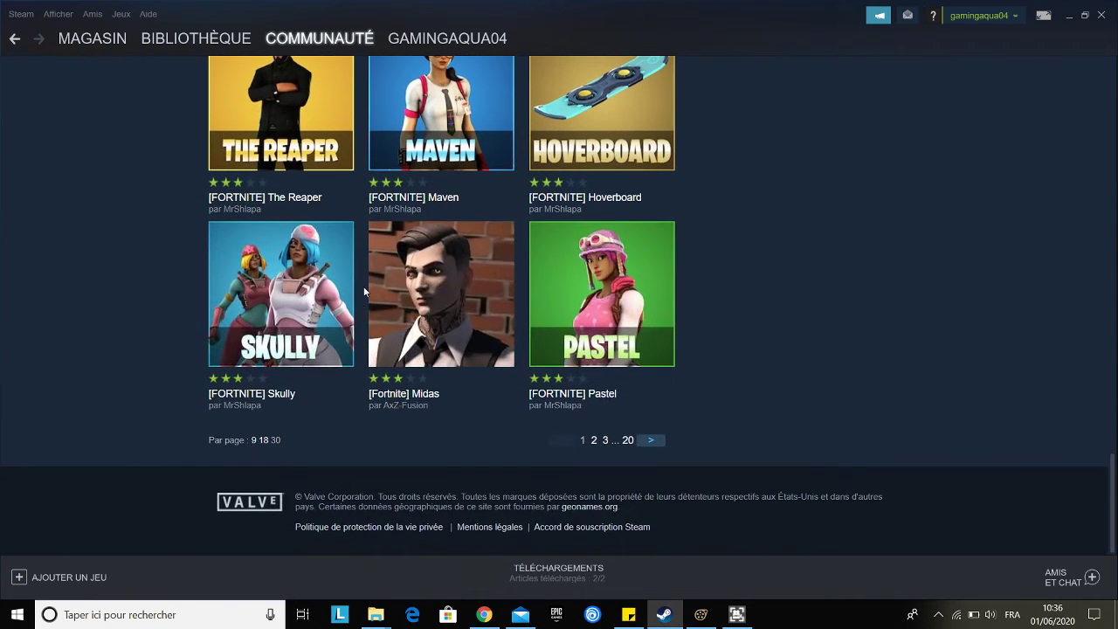
# Browse pages 2 and 3 of the "fortnite" Workshop results for another character model
pyautogui.click(594, 440)
pyautogui.scroll(-7, 594, 418)
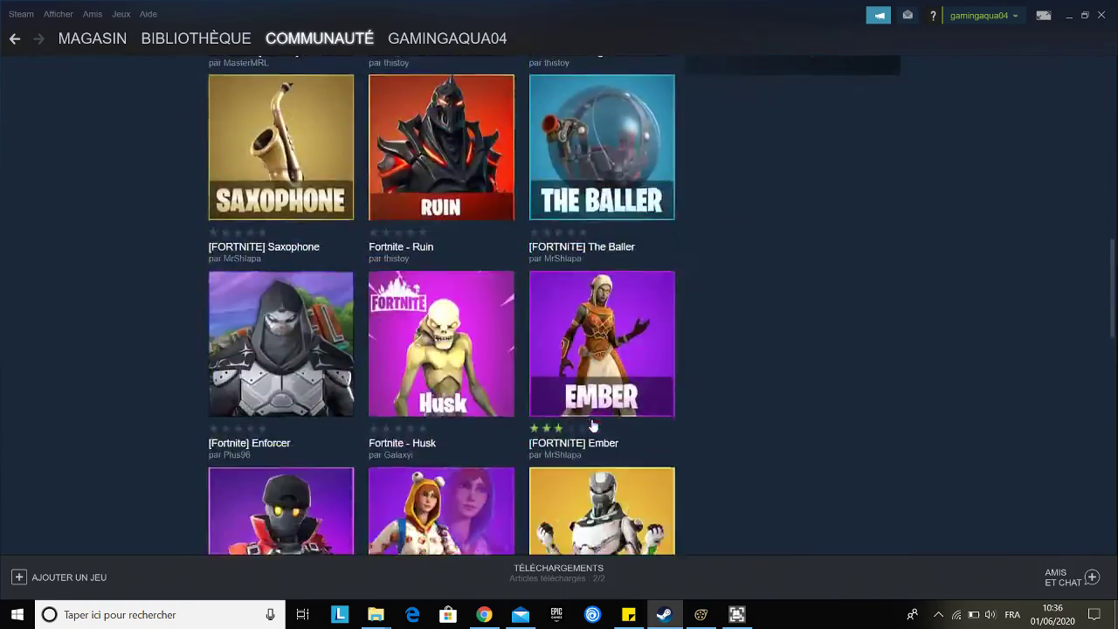
pyautogui.scroll(3, 593, 426)
pyautogui.scroll(-5, 593, 425)
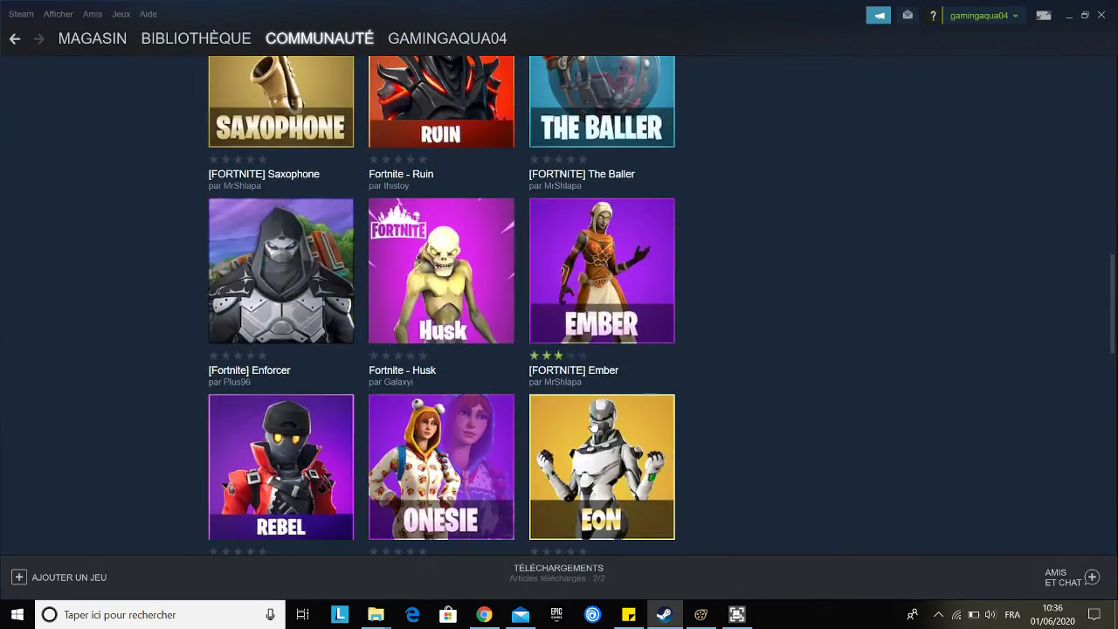
pyautogui.scroll(-10, 593, 427)
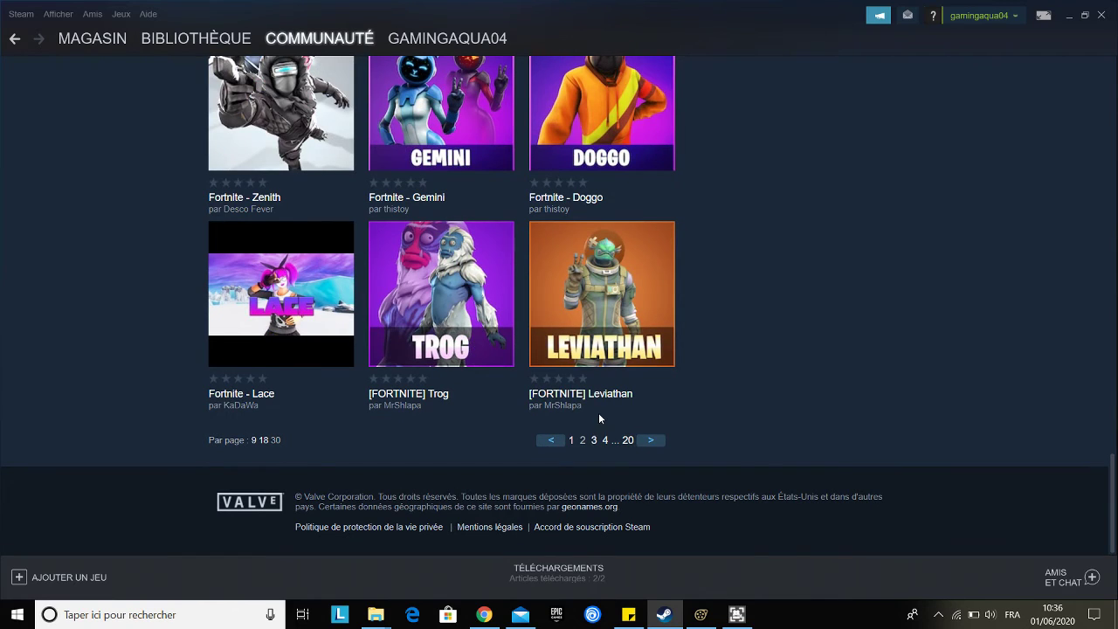
pyautogui.scroll(-6, 599, 418)
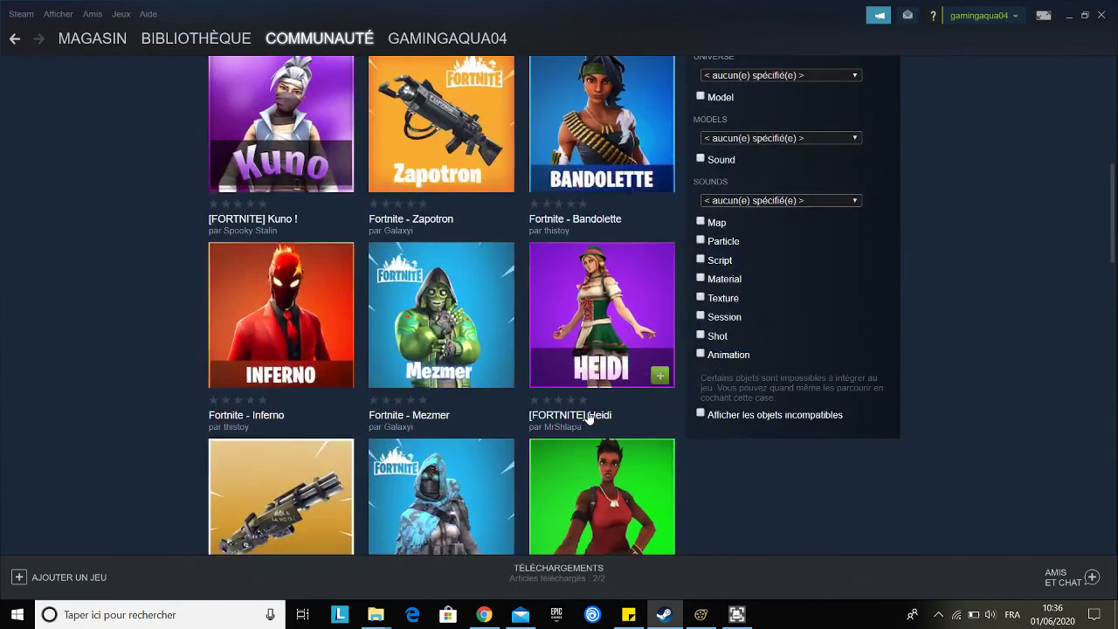
pyautogui.scroll(-7, 588, 419)
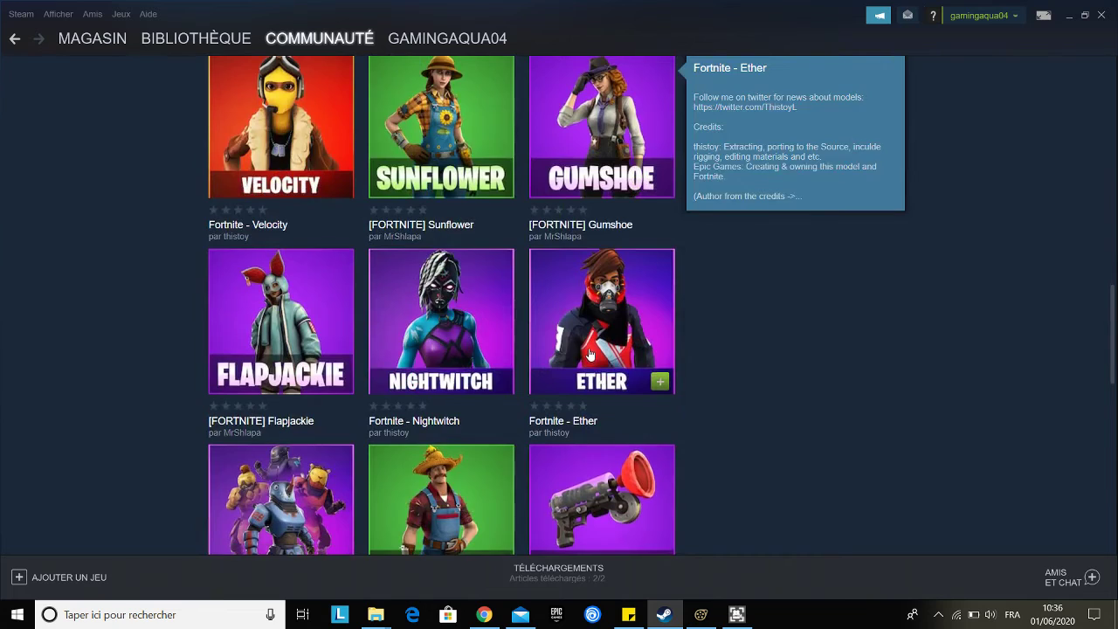
pyautogui.scroll(-9, 590, 354)
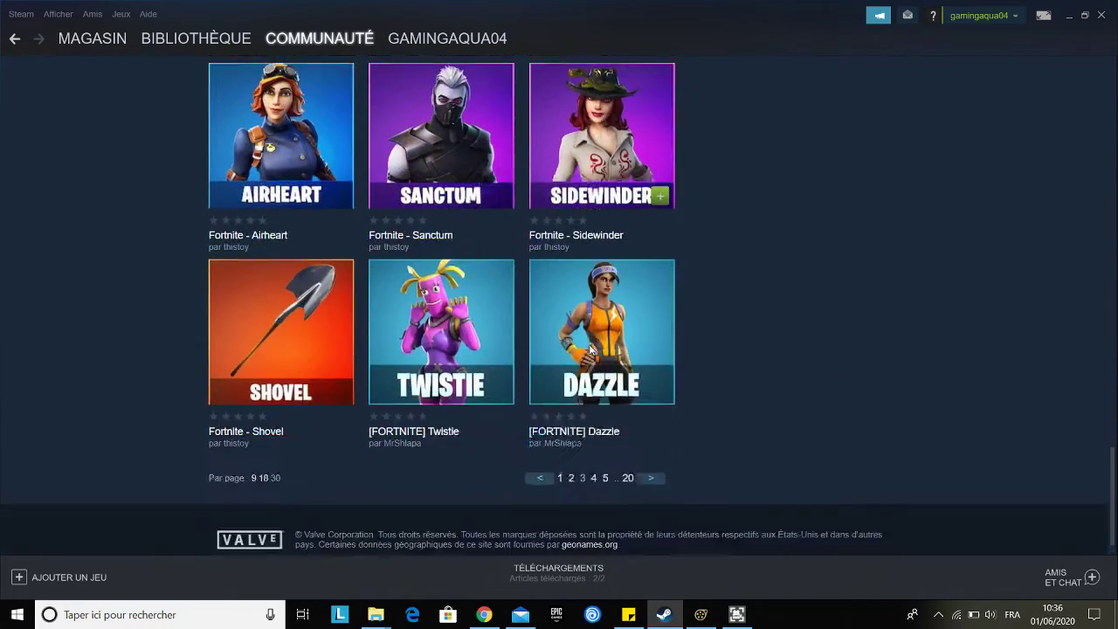
pyautogui.scroll(-2, 590, 350)
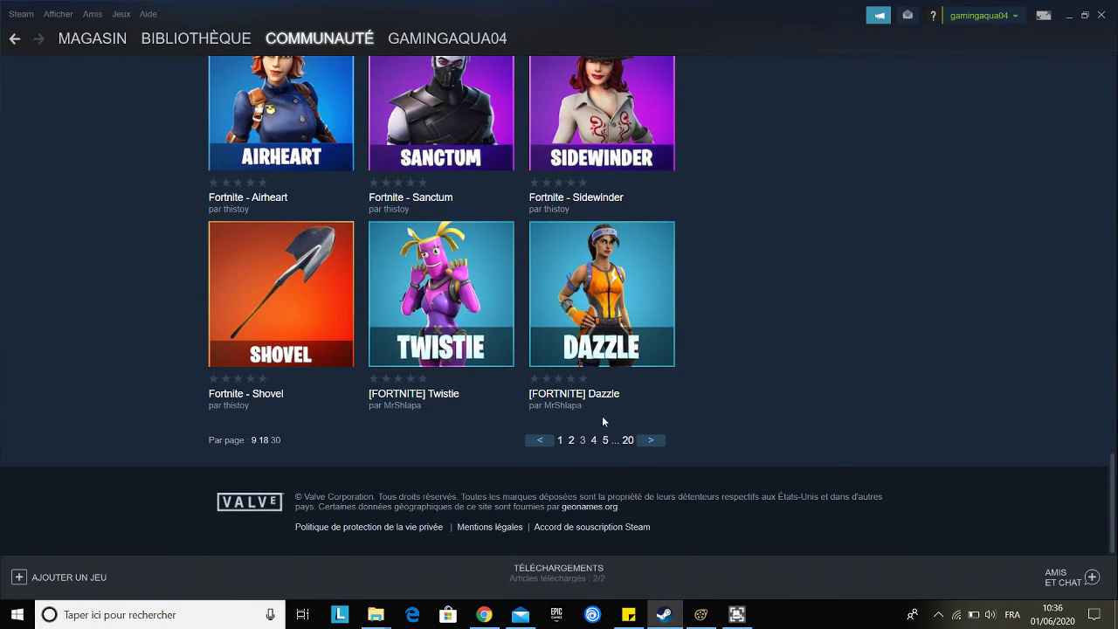
# Look through page 4 of the "fortnite" Workshop results for another model
pyautogui.scroll(-4, 596, 263)
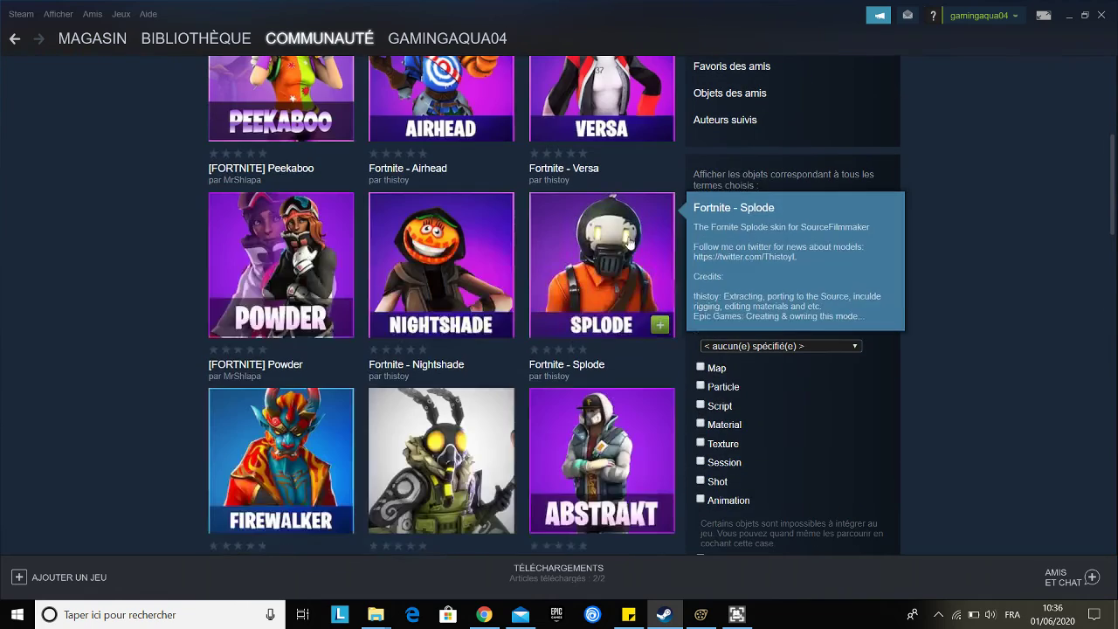
pyautogui.scroll(1, 463, 225)
pyautogui.scroll(-3, 463, 221)
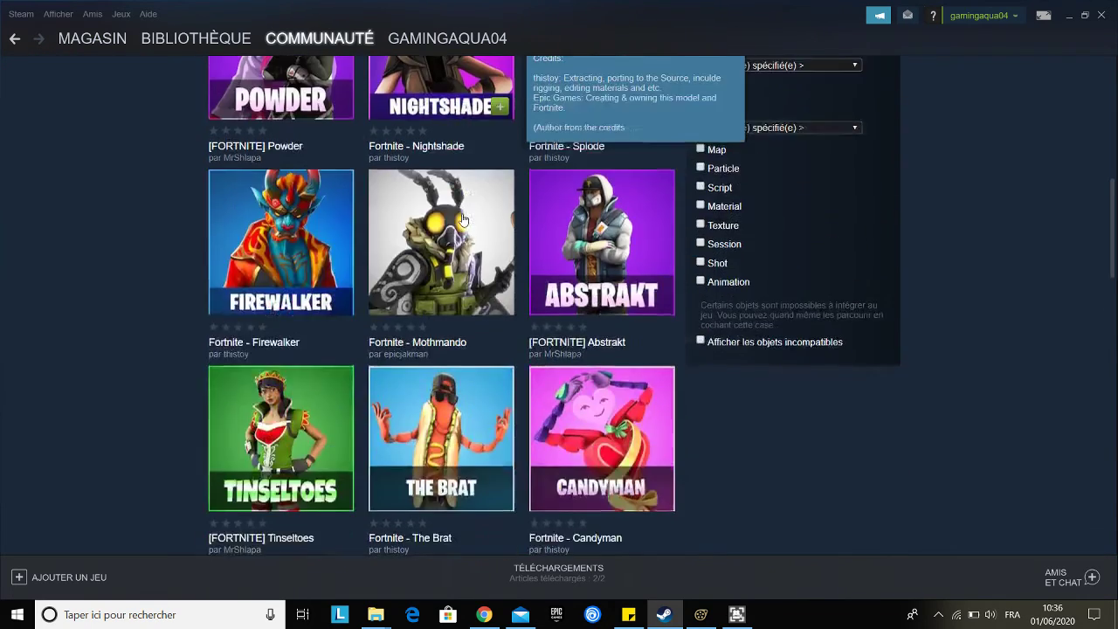
pyautogui.scroll(-6, 464, 220)
pyautogui.scroll(-2, 463, 219)
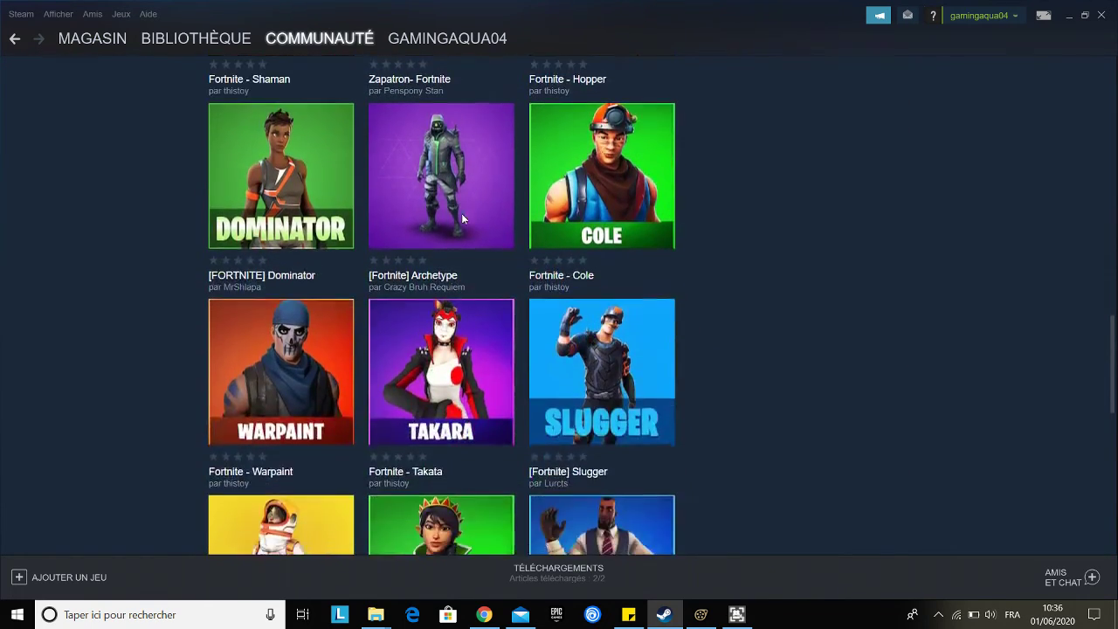
pyautogui.scroll(-8, 463, 219)
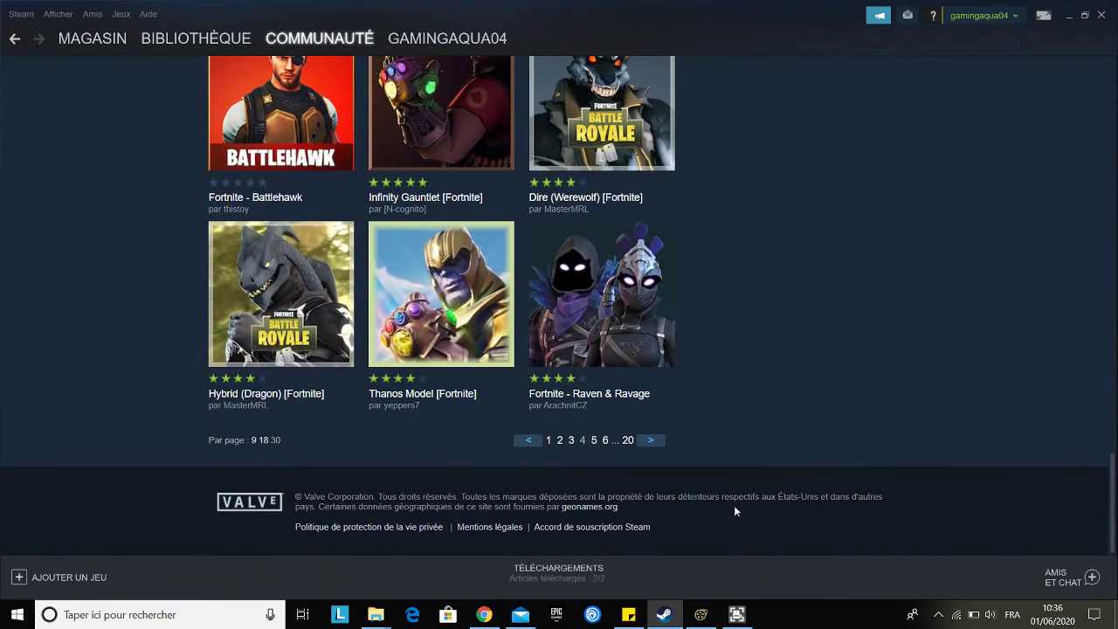
# Go to page 5 of the "fortnite" Workshop results and subscribe to "Fortnite - Desert Eagle"
pyautogui.click(594, 441)
pyautogui.scroll(-5, 414, 218)
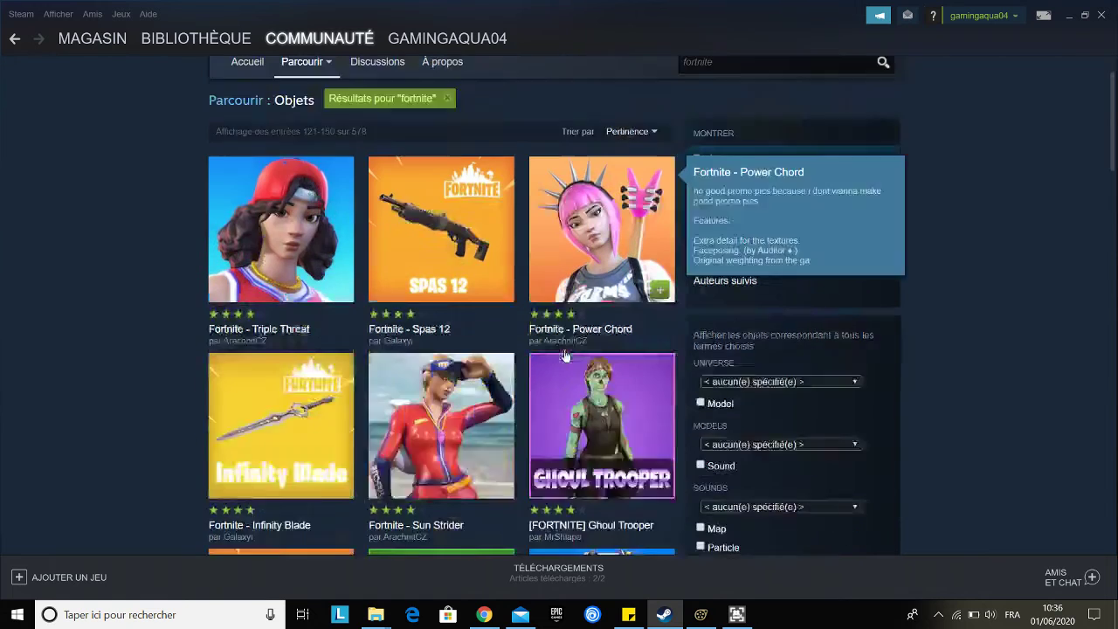
pyautogui.scroll(-3, 414, 219)
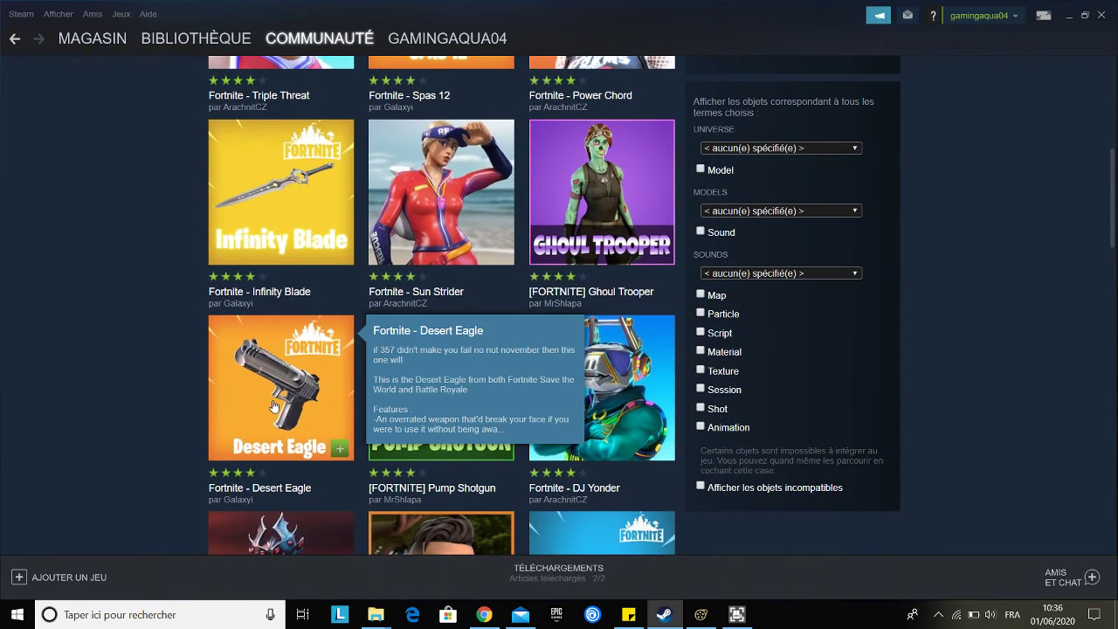
pyautogui.click(339, 448)
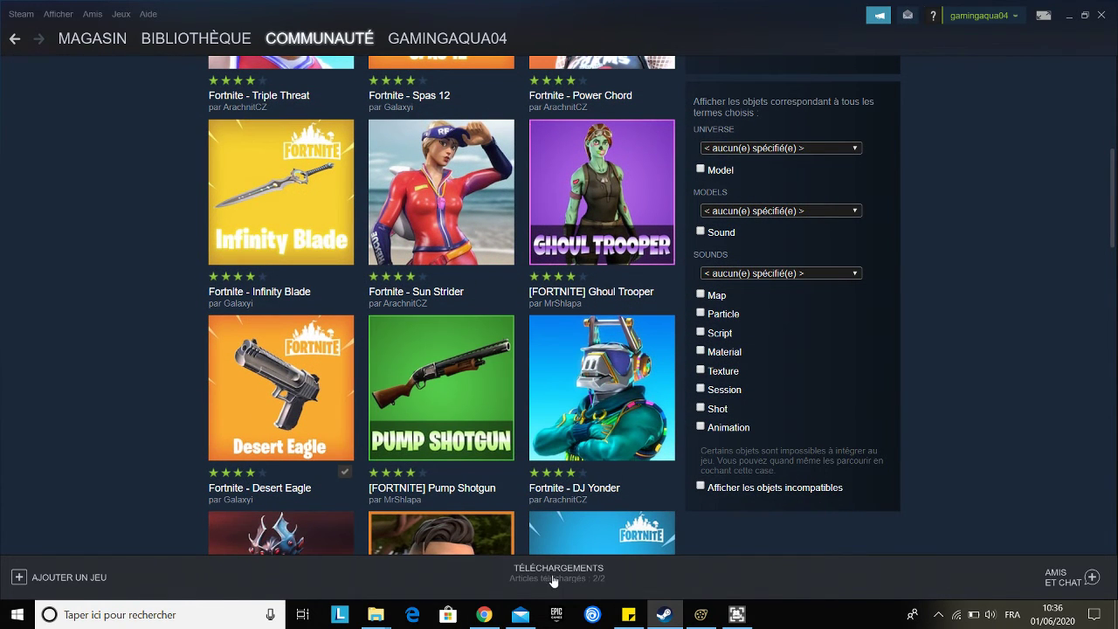
# Switch to Source Filmmaker and download "Fortnite - Desert Eagle" from the Workshop download queue
pyautogui.moveTo(701, 614)
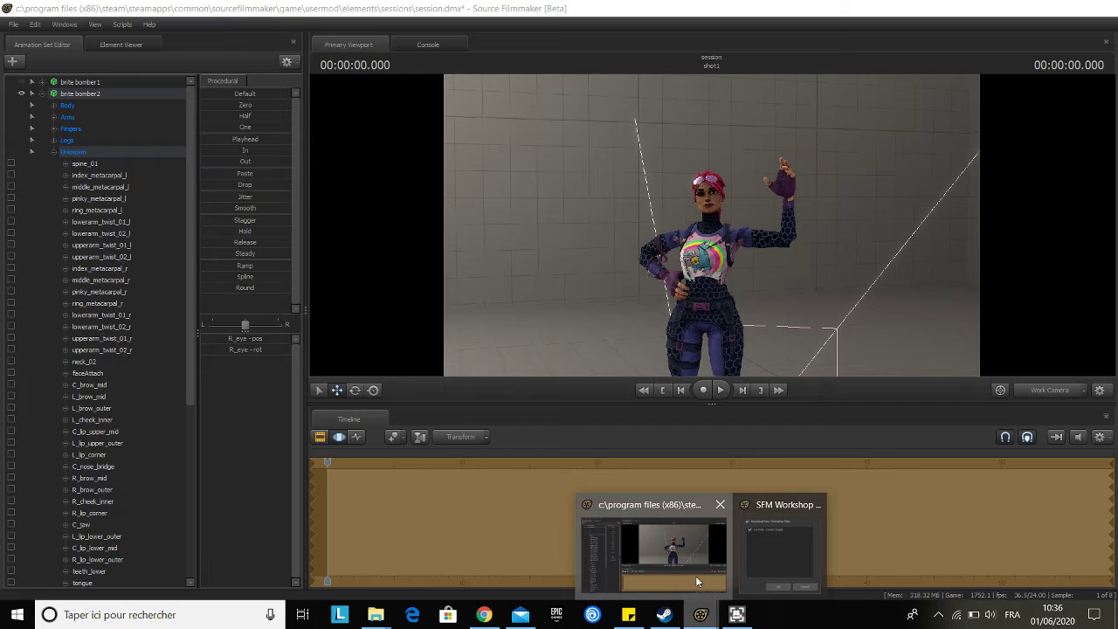
pyautogui.click(695, 576)
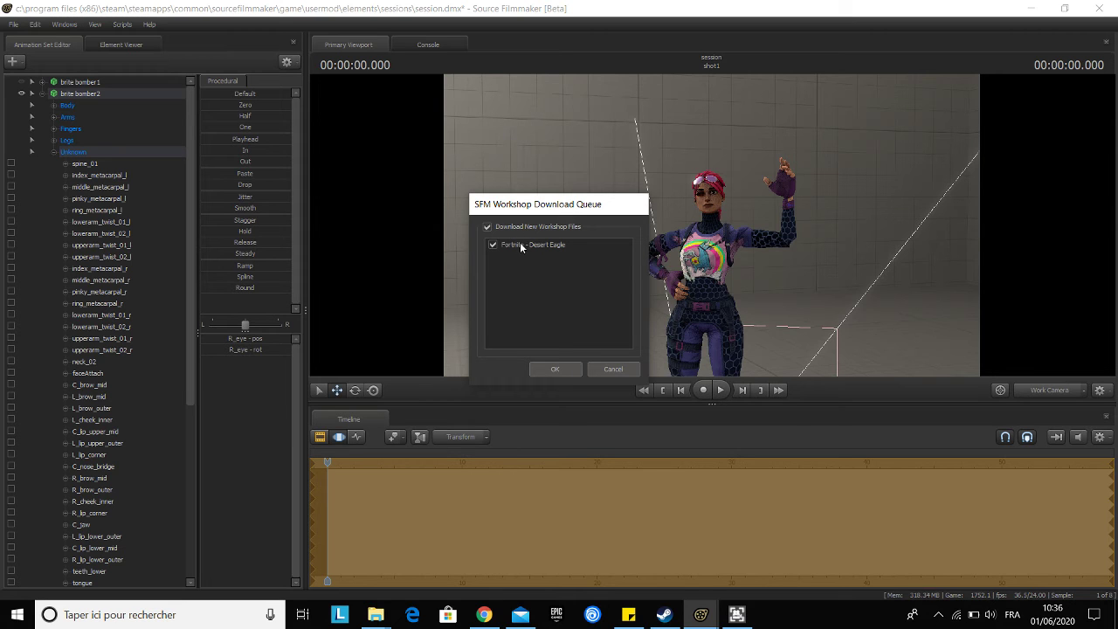
pyautogui.click(551, 365)
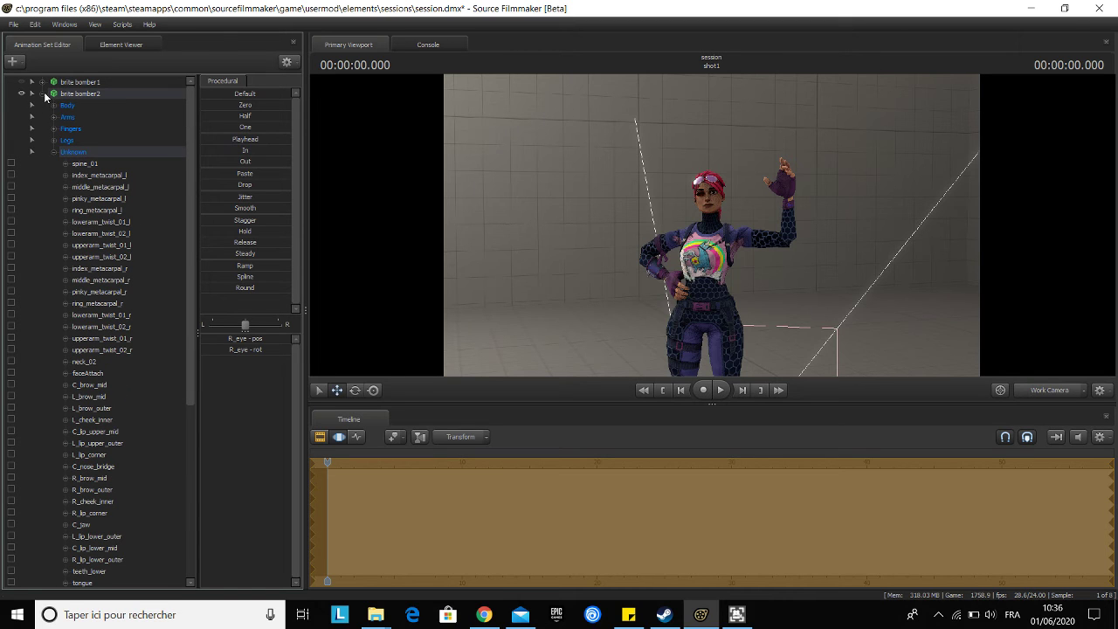
# Collapse brite bomber2's controls, start an animation set for a new model, and clear the model file filter
pyautogui.click(42, 93)
pyautogui.click(14, 61)
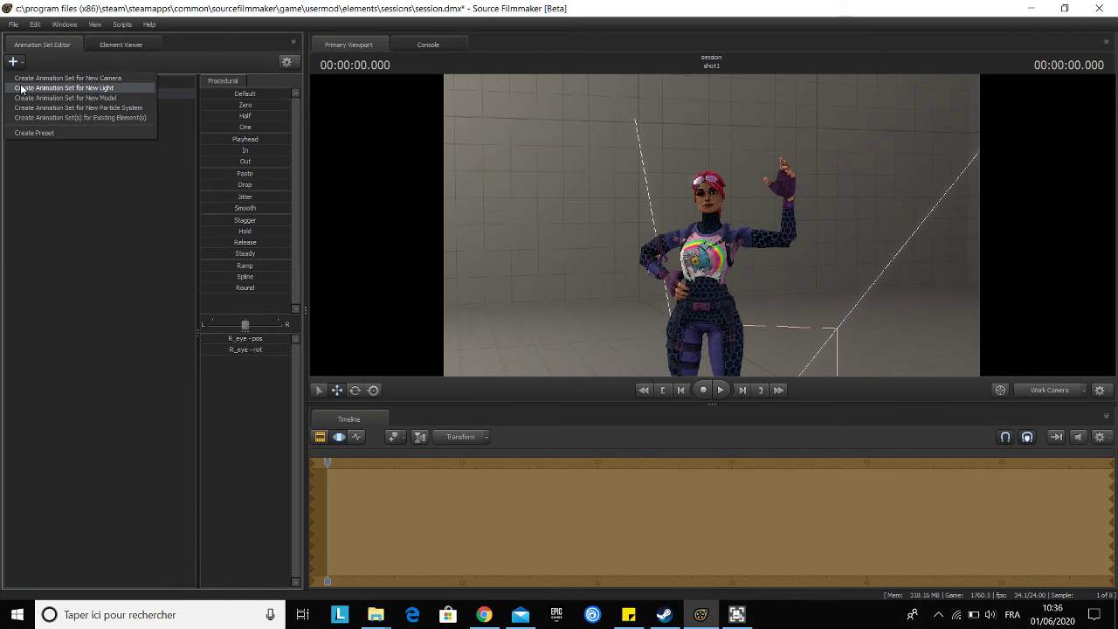
pyautogui.click(22, 98)
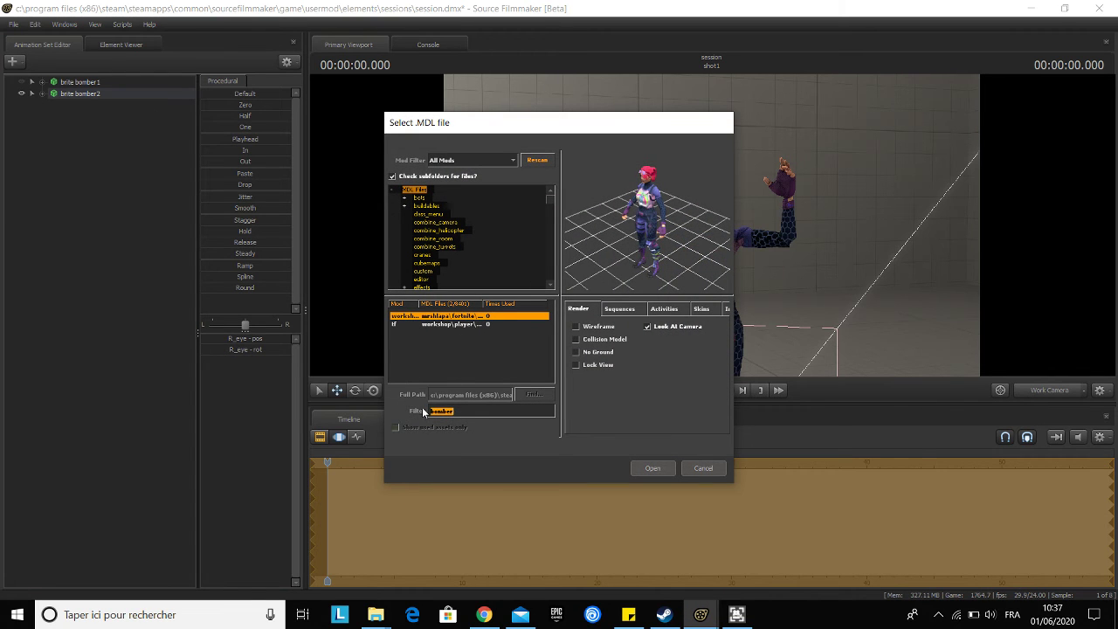
pyautogui.press('BackSpace')
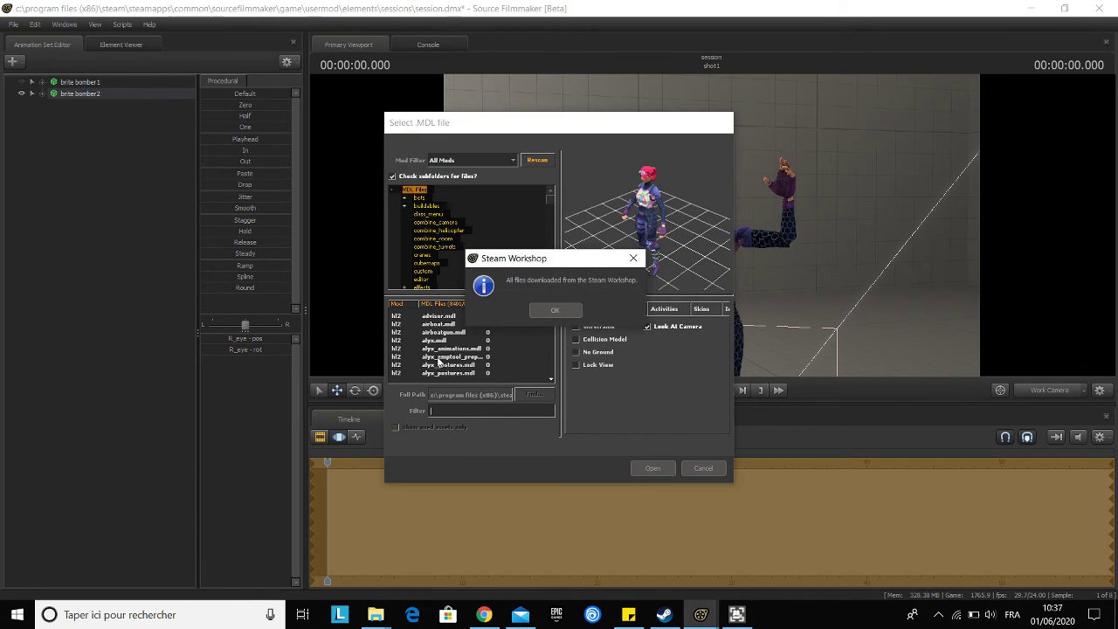
pyautogui.click(557, 313)
# Search the model files for "desert egl", checking the weapon's name on its Steam Workshop listing
pyautogui.write('des')
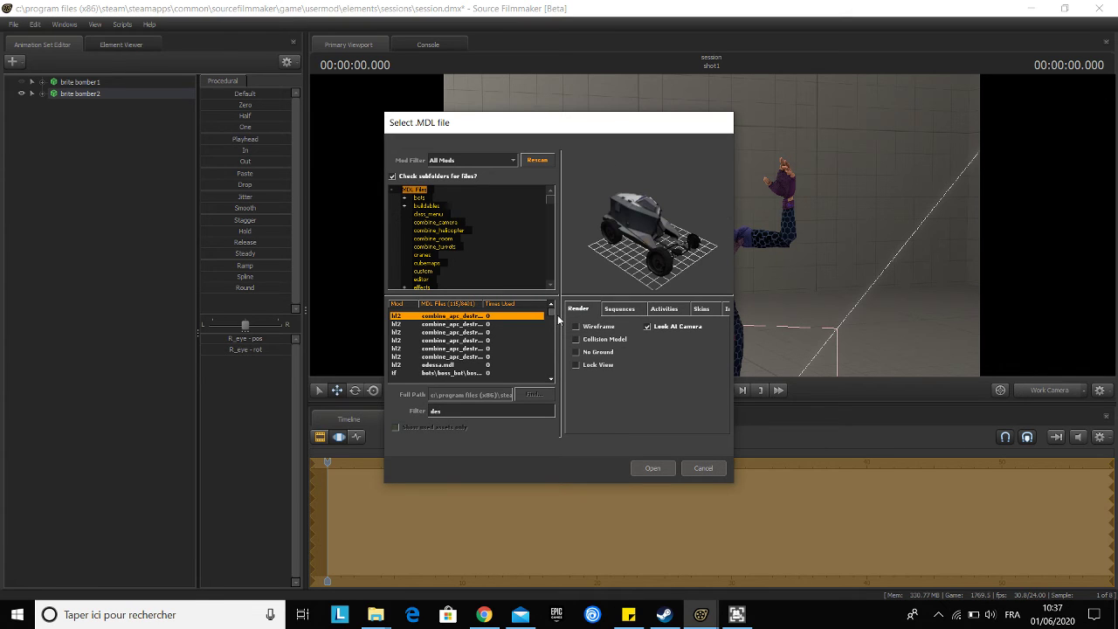
pyautogui.write('e')
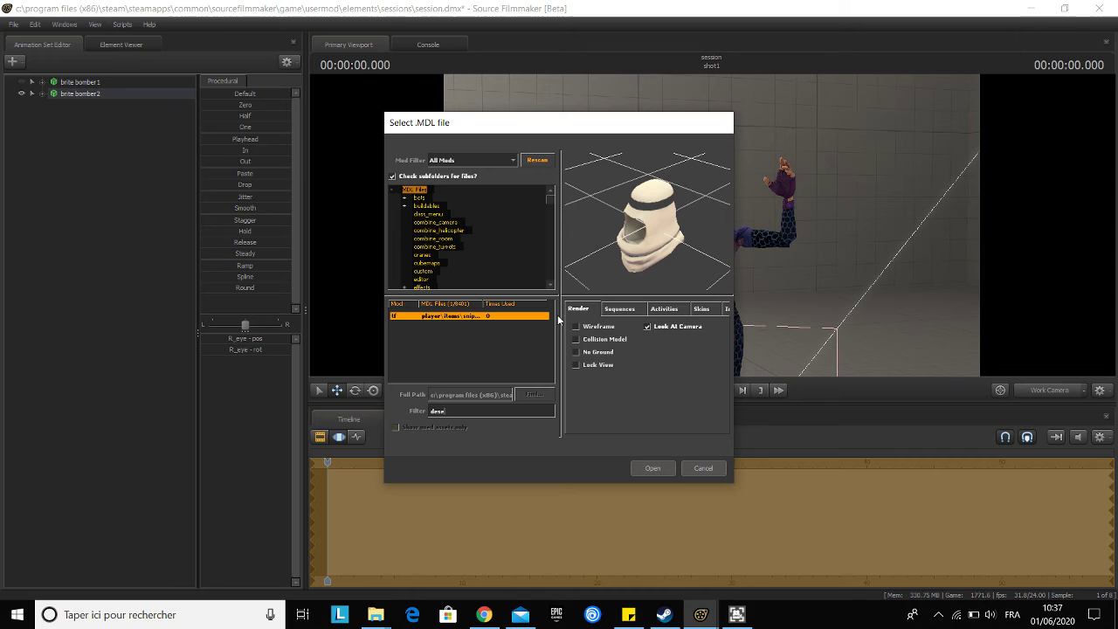
pyautogui.press('BackSpace')
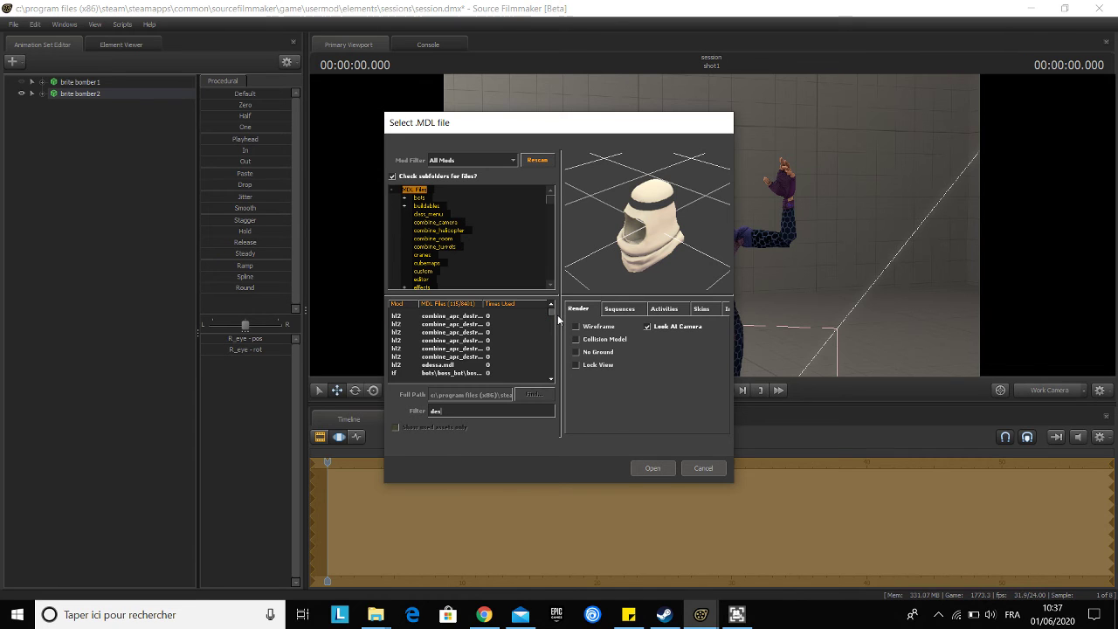
pyautogui.write('rte')
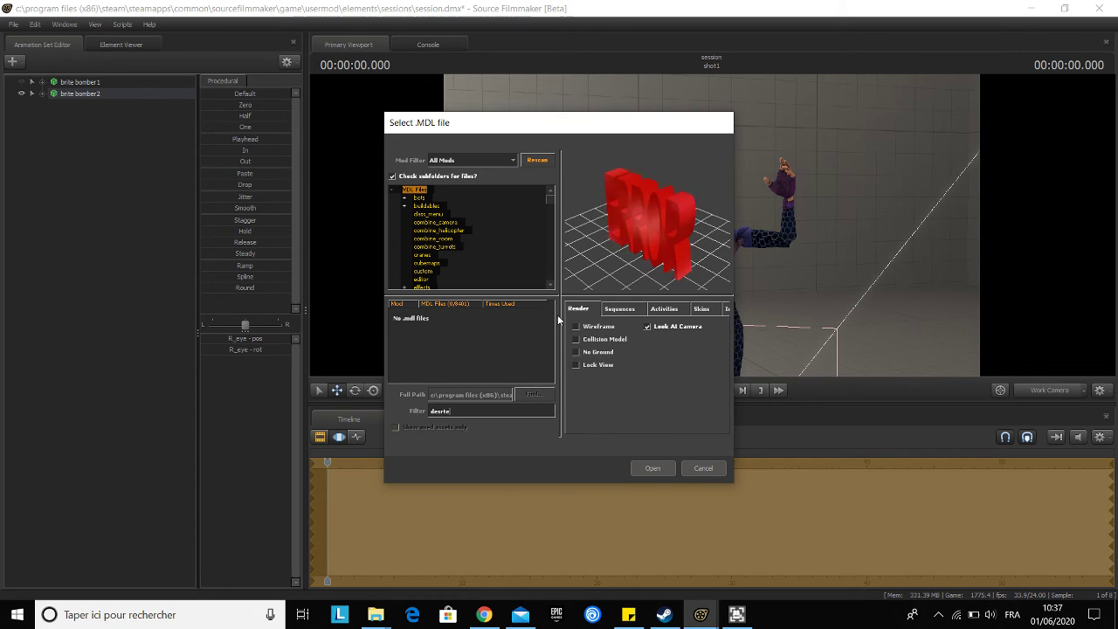
pyautogui.write('g')
pyautogui.press('BackSpace')
pyautogui.press('BackSpace')
pyautogui.press('BackSpace')
pyautogui.press('BackSpace')
pyautogui.press('BackSpace')
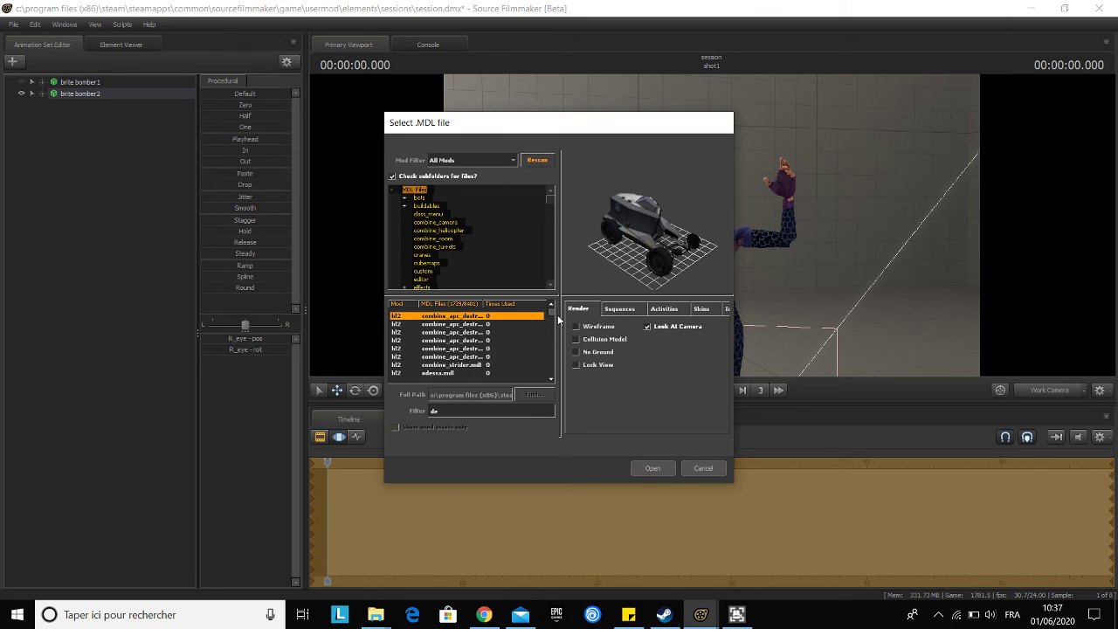
pyautogui.write('se')
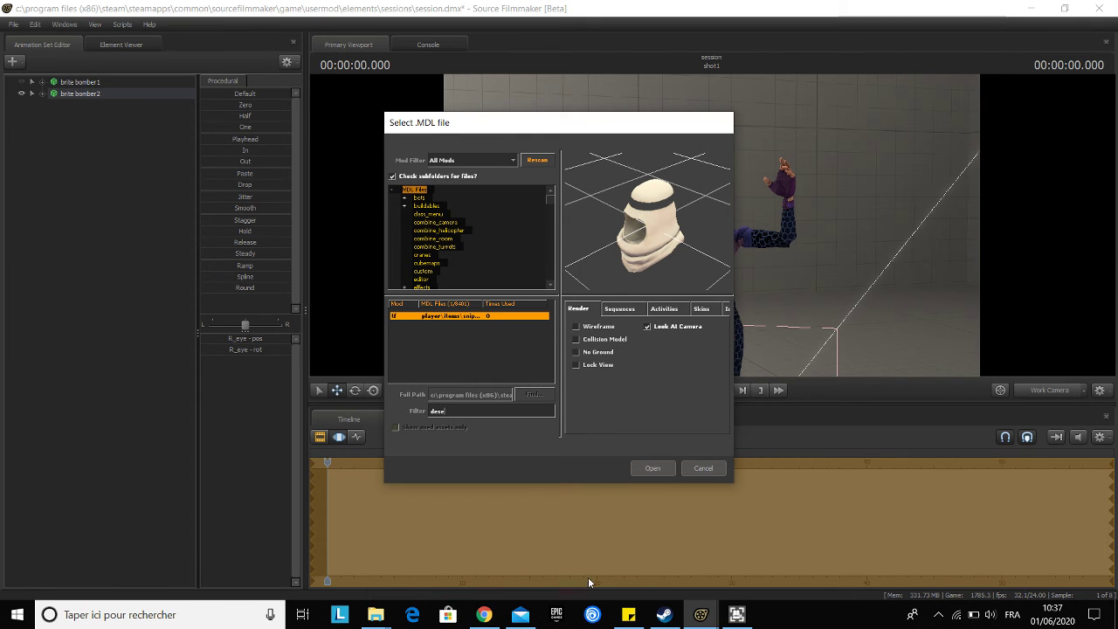
pyautogui.click(664, 614)
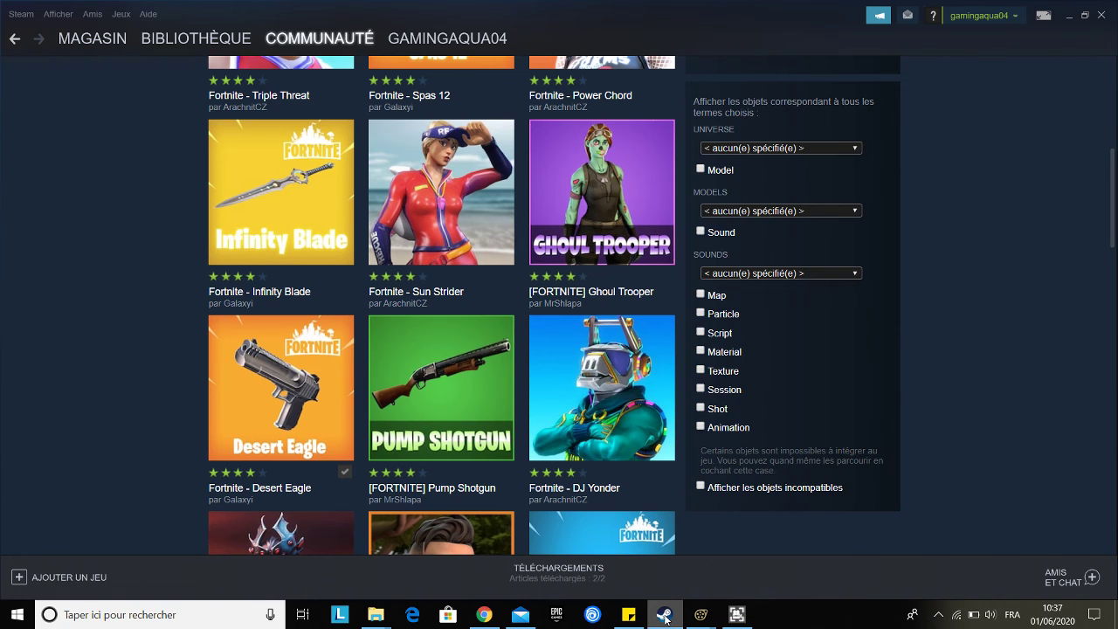
pyautogui.click(664, 616)
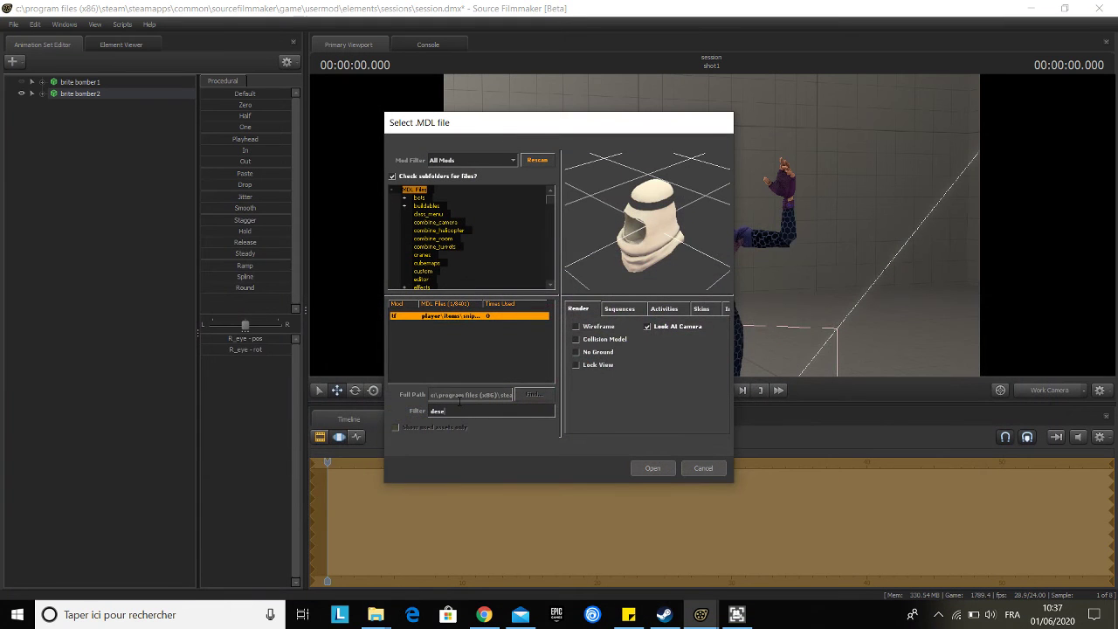
pyautogui.write('rt egl')
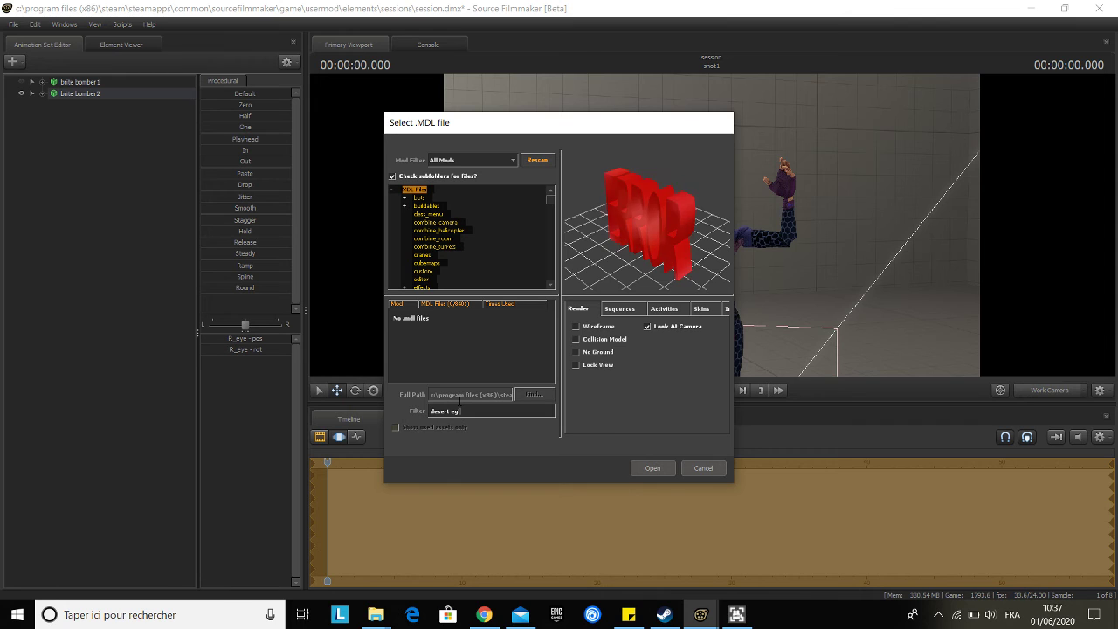
# Replace the model file filter with "pis" to search for pistol models
pyautogui.press('BackSpace')
pyautogui.press('BackSpace')
pyautogui.press('BackSpace')
pyautogui.press('BackSpace')
pyautogui.press('BackSpace')
pyautogui.press('BackSpace')
pyautogui.press('BackSpace')
pyautogui.press('BackSpace')
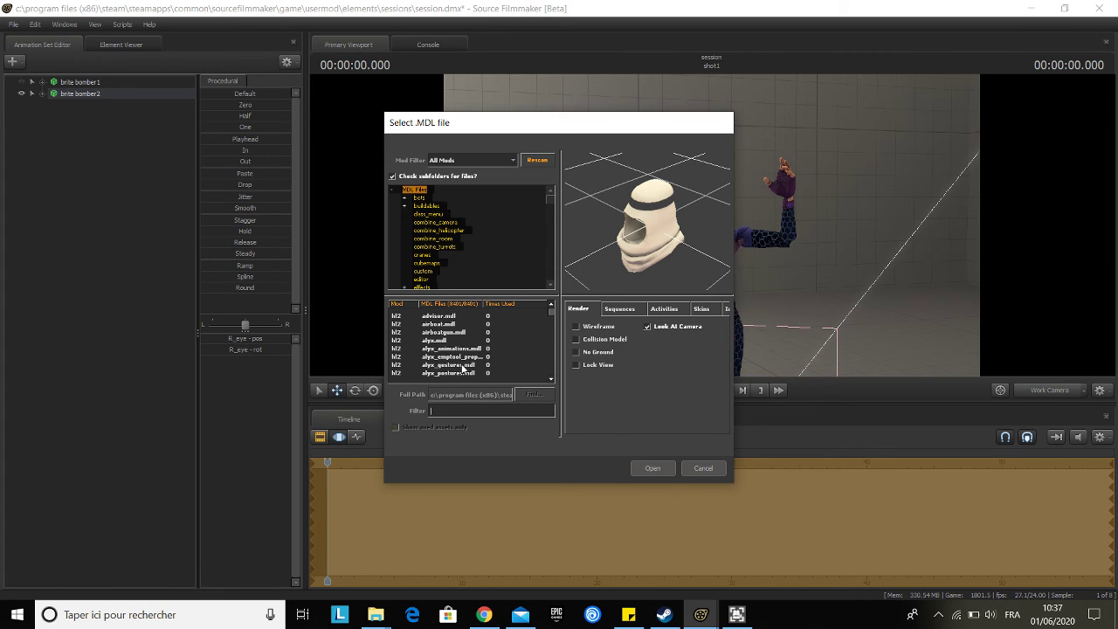
pyautogui.write('pi')
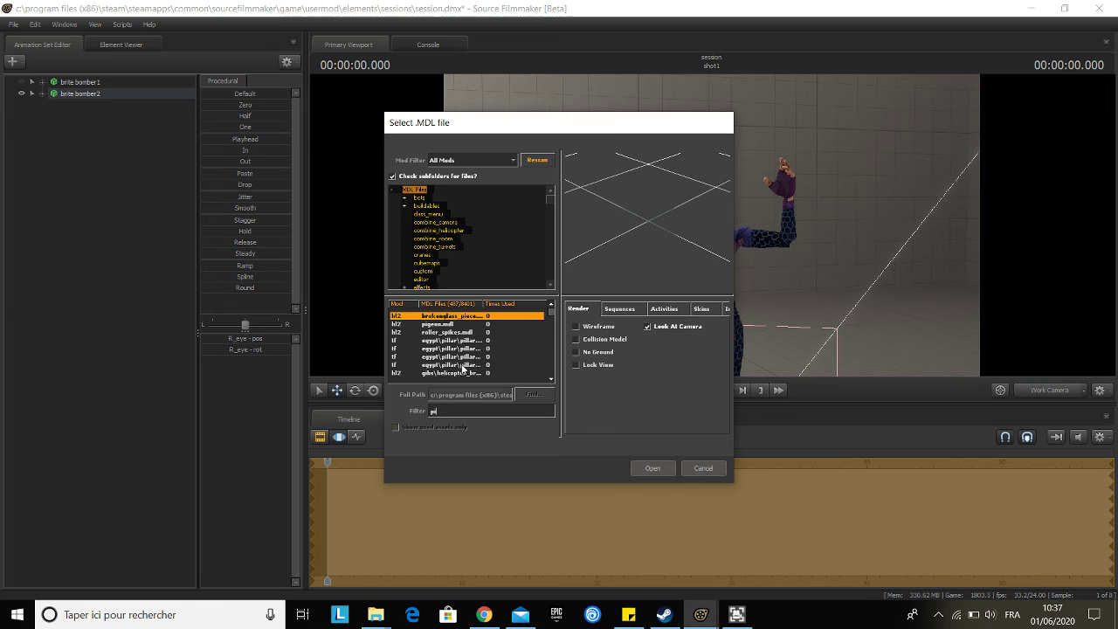
pyautogui.write('s')
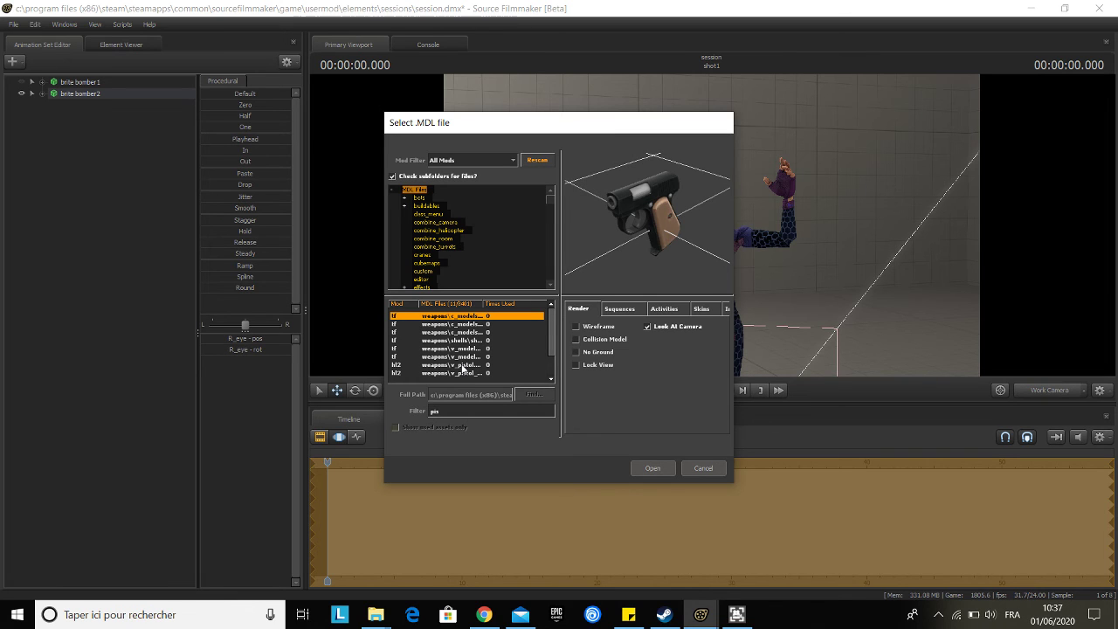
# Preview the filtered weapon models one by one to find a suitable standalone pistol
pyautogui.click(462, 366)
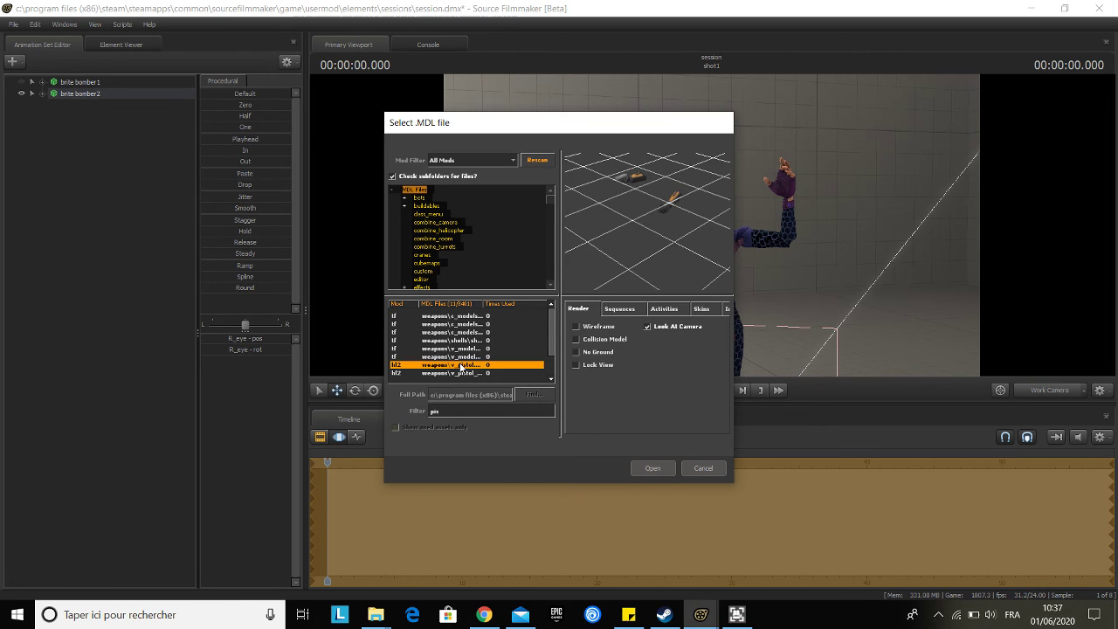
pyautogui.click(477, 350)
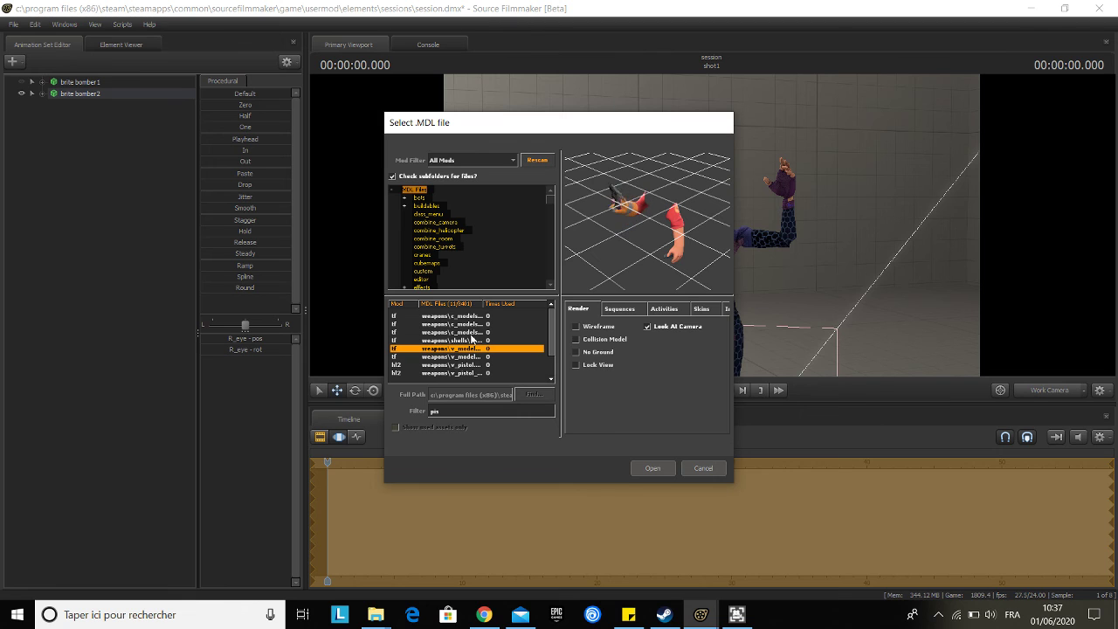
pyautogui.click(474, 341)
pyautogui.click(502, 317)
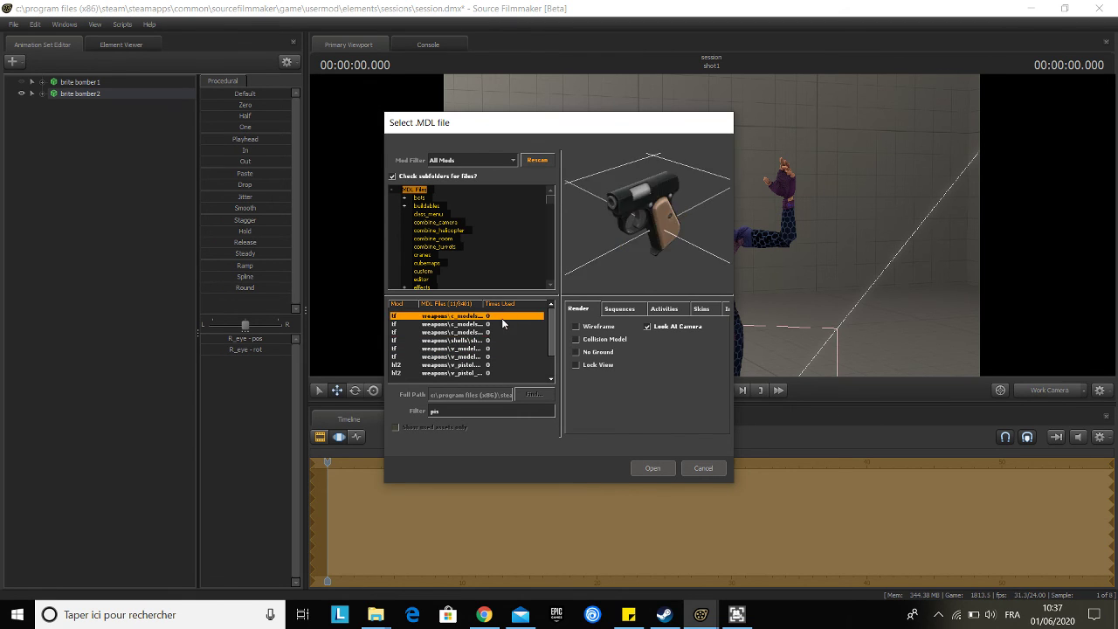
pyautogui.click(463, 341)
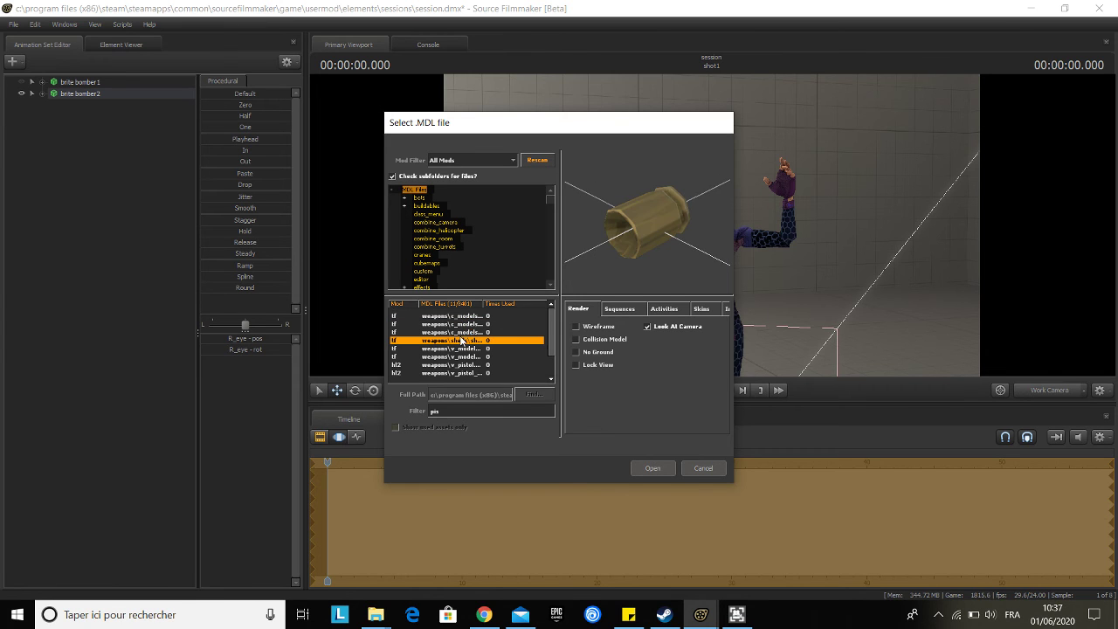
pyautogui.click(476, 326)
pyautogui.click(478, 333)
pyautogui.click(466, 342)
pyautogui.click(472, 366)
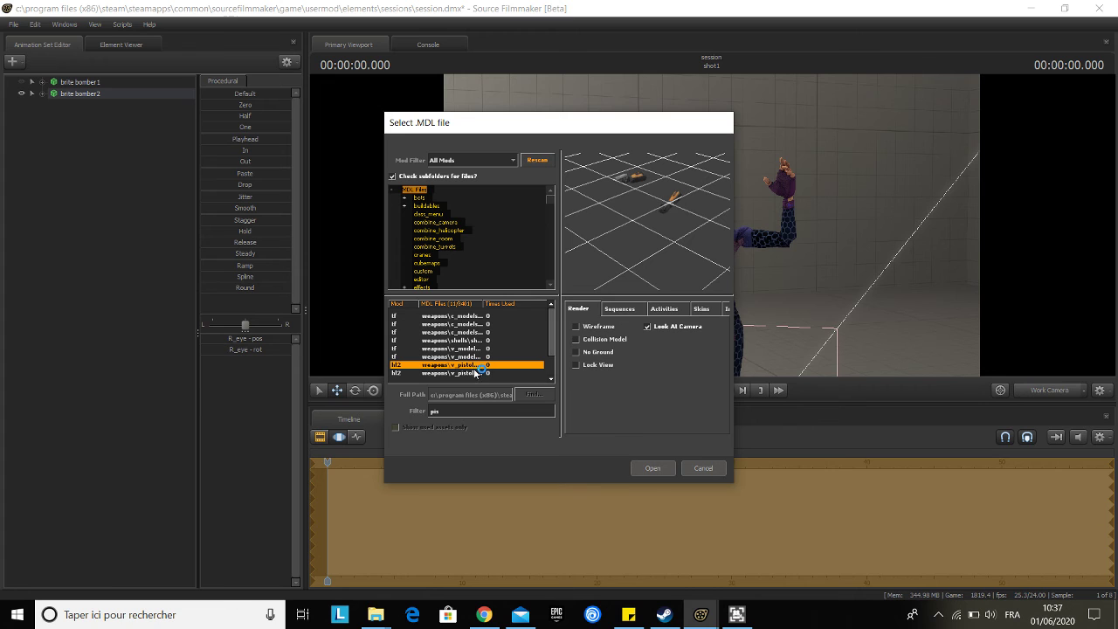
pyautogui.click(472, 374)
pyautogui.scroll(-1, 465, 374)
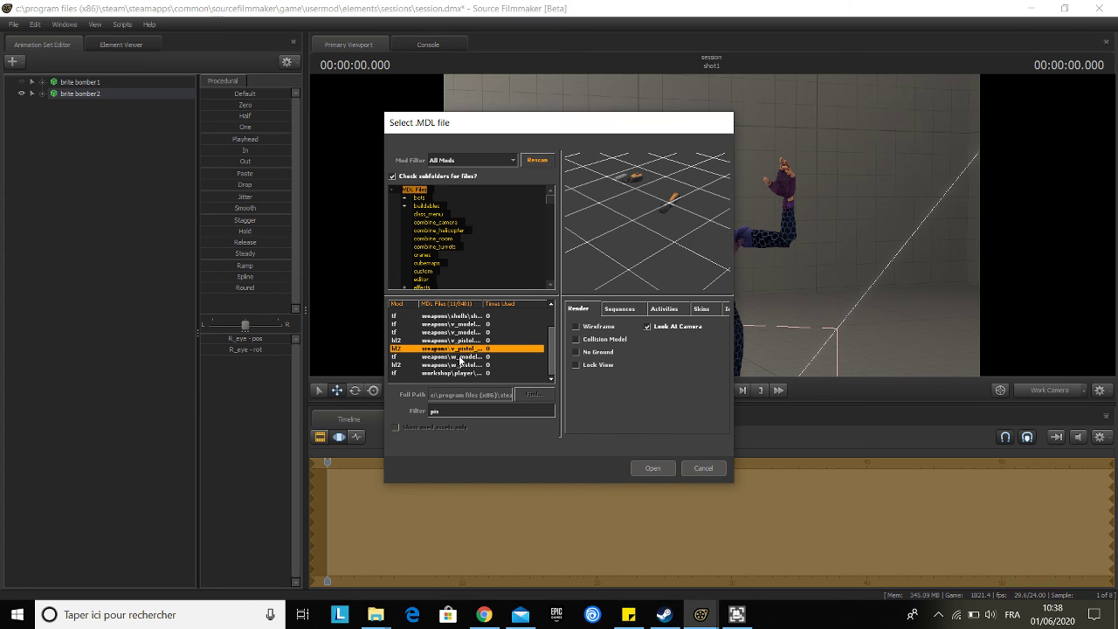
pyautogui.click(461, 357)
pyautogui.click(461, 374)
pyautogui.click(470, 365)
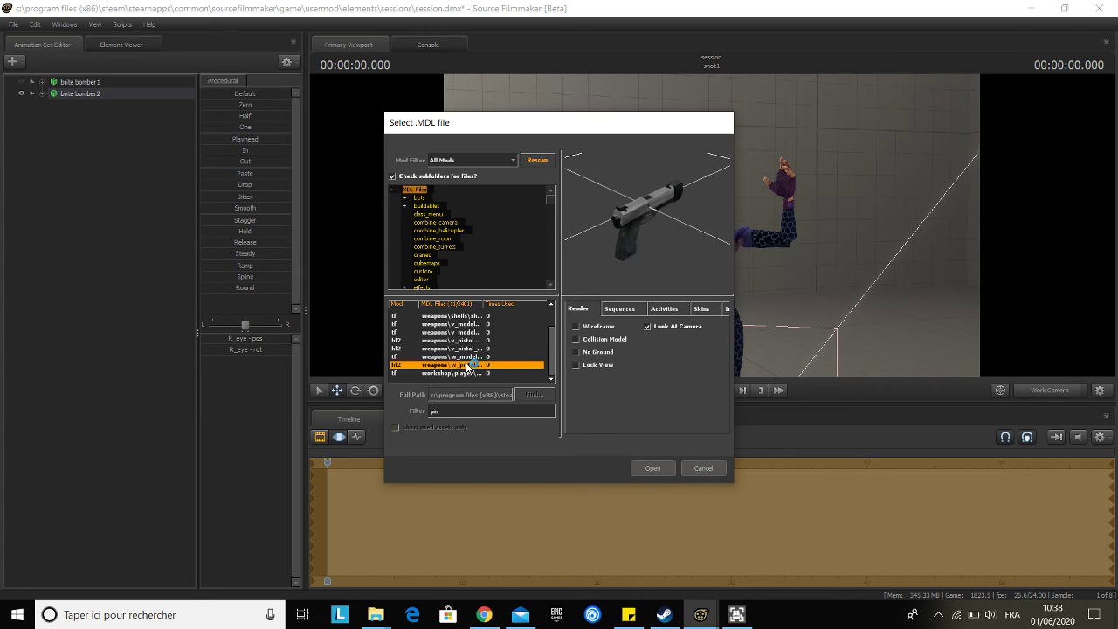
pyautogui.click(473, 374)
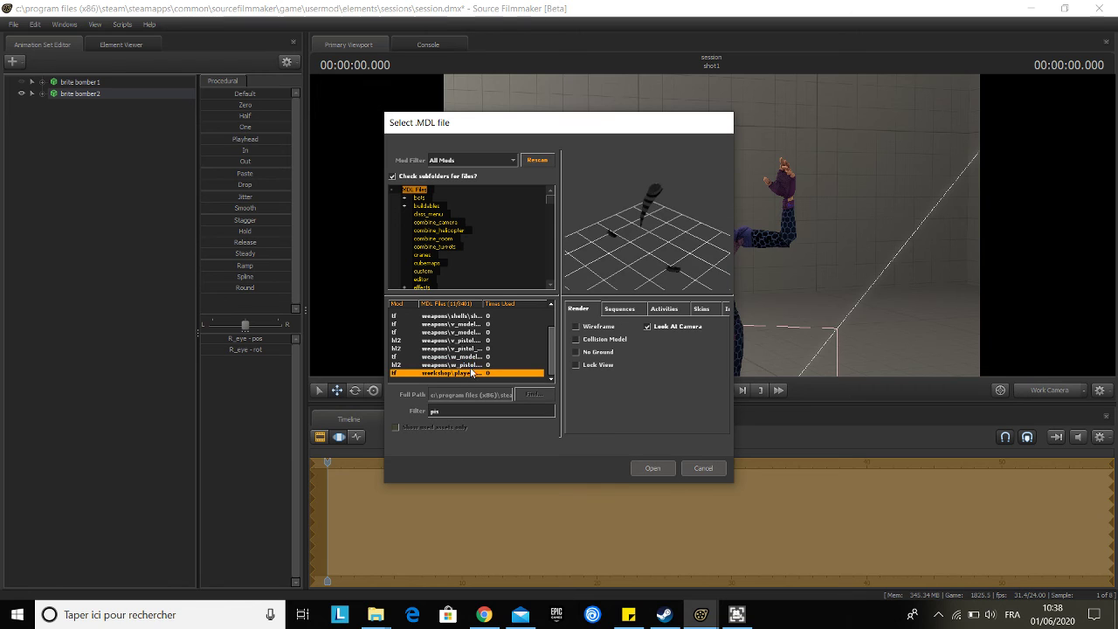
# Add the hl2 w_pistol model to the scene as a new animation set
pyautogui.click(475, 366)
pyautogui.click(465, 374)
pyautogui.click(482, 366)
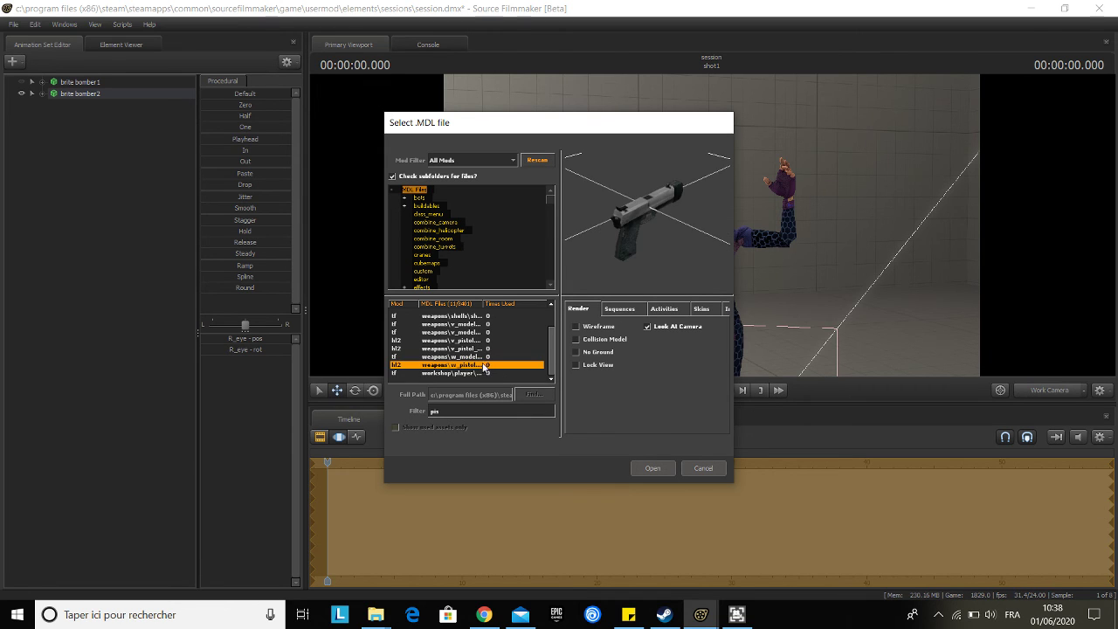
pyautogui.click(653, 468)
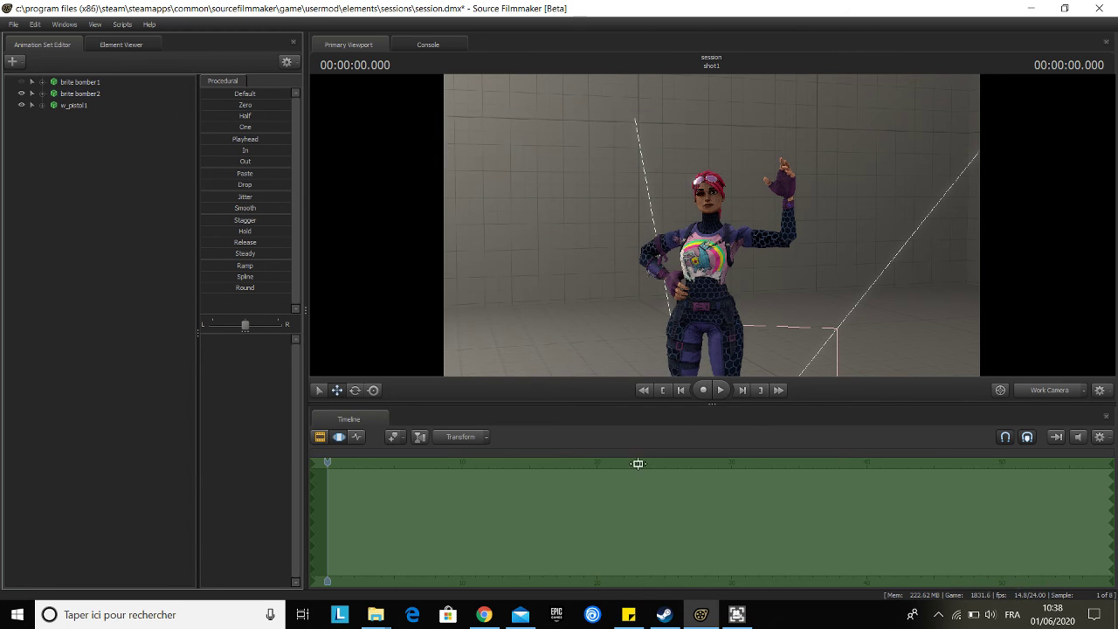
# Move the w_pistol1 model into the open space beside the figure's hand-on-hip arm, at about waist height
pyautogui.click(71, 107)
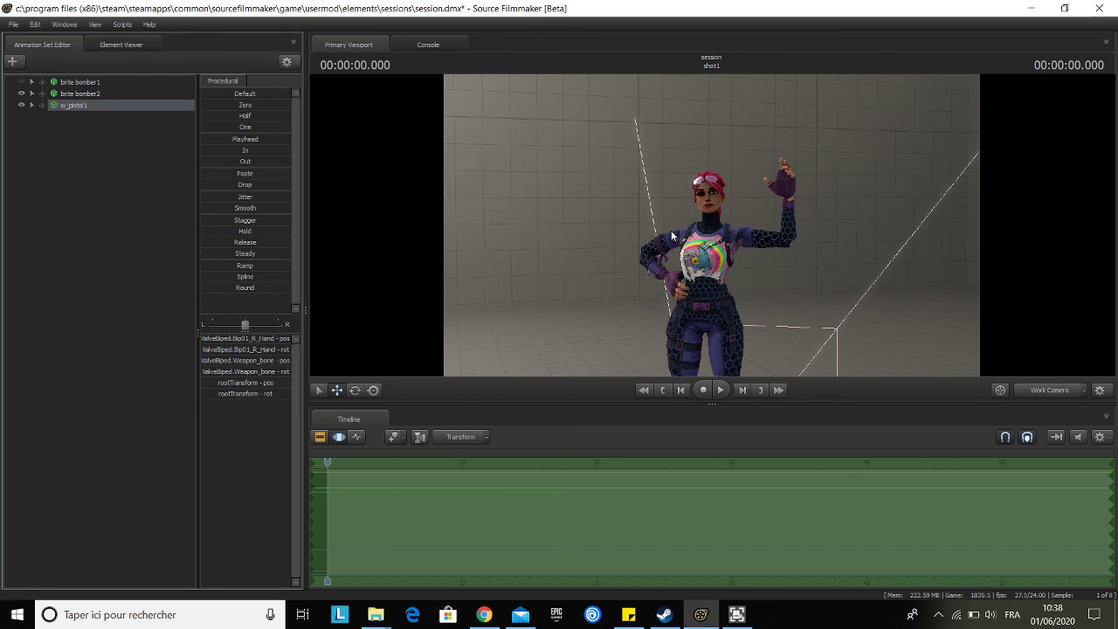
pyautogui.moveTo(840, 259); pyautogui.dragTo(837, 297, button='right')
pyautogui.moveTo(757, 284); pyautogui.dragTo(648, 123)
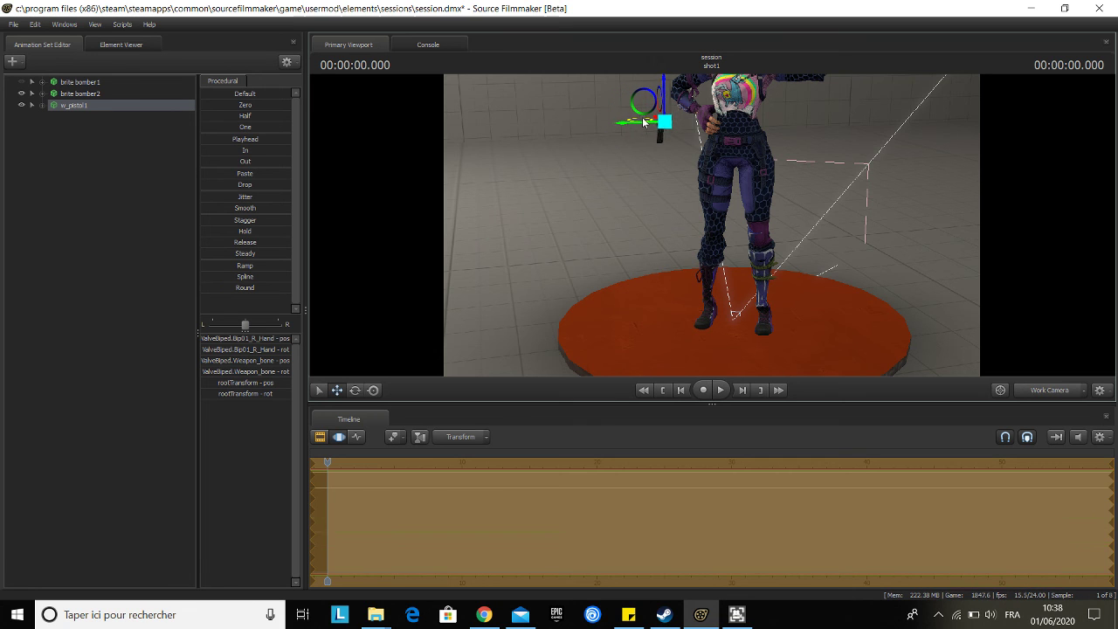
pyautogui.moveTo(642, 117); pyautogui.dragTo(622, 119)
pyautogui.moveTo(765, 252); pyautogui.dragTo(769, 292)
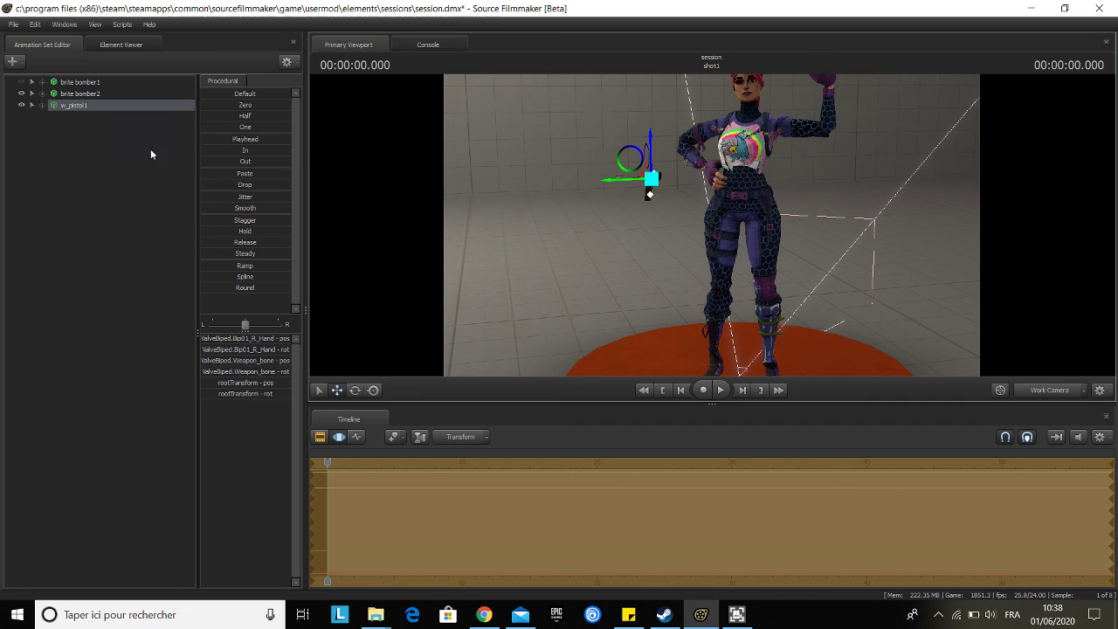
pyautogui.moveTo(649, 181)
pyautogui.mouseDown()
pyautogui.moveTo(612, 197)
pyautogui.moveTo(637, 156)
pyautogui.moveTo(633, 172)
pyautogui.mouseUp()
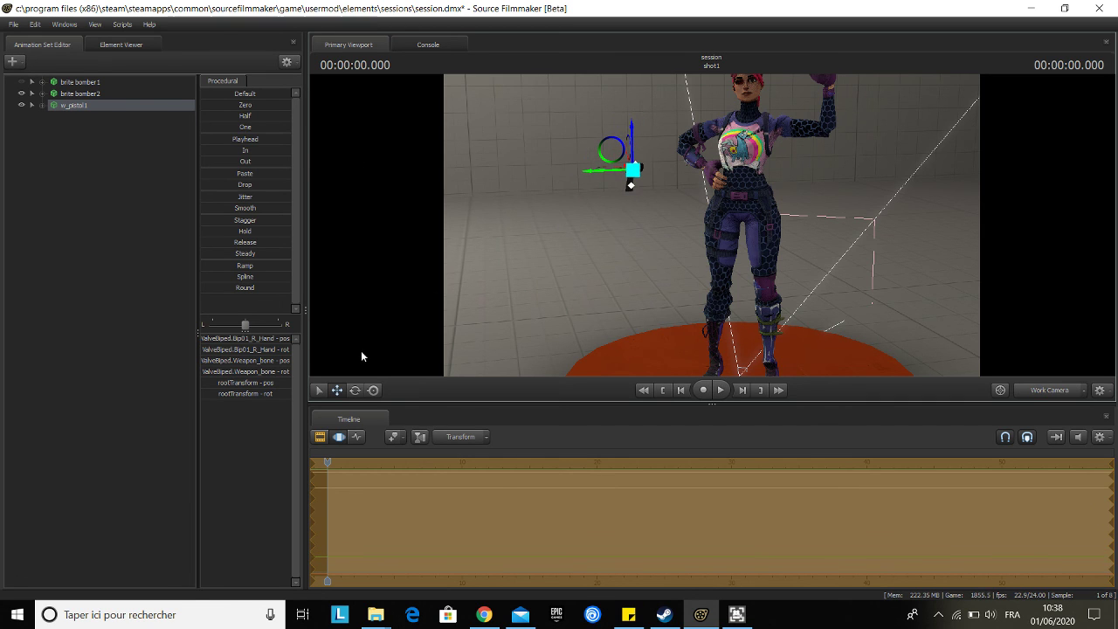
# Rotate the pistol upright and turn it about its vertical axis until its narrow side faces the camera
pyautogui.click(355, 390)
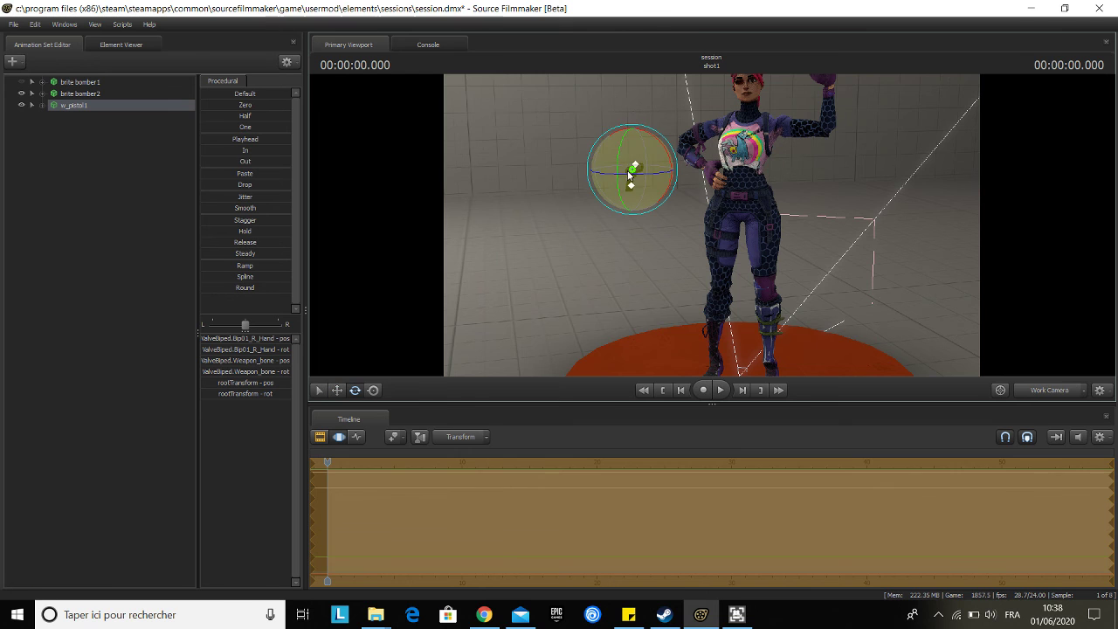
pyautogui.moveTo(603, 178); pyautogui.dragTo(638, 217)
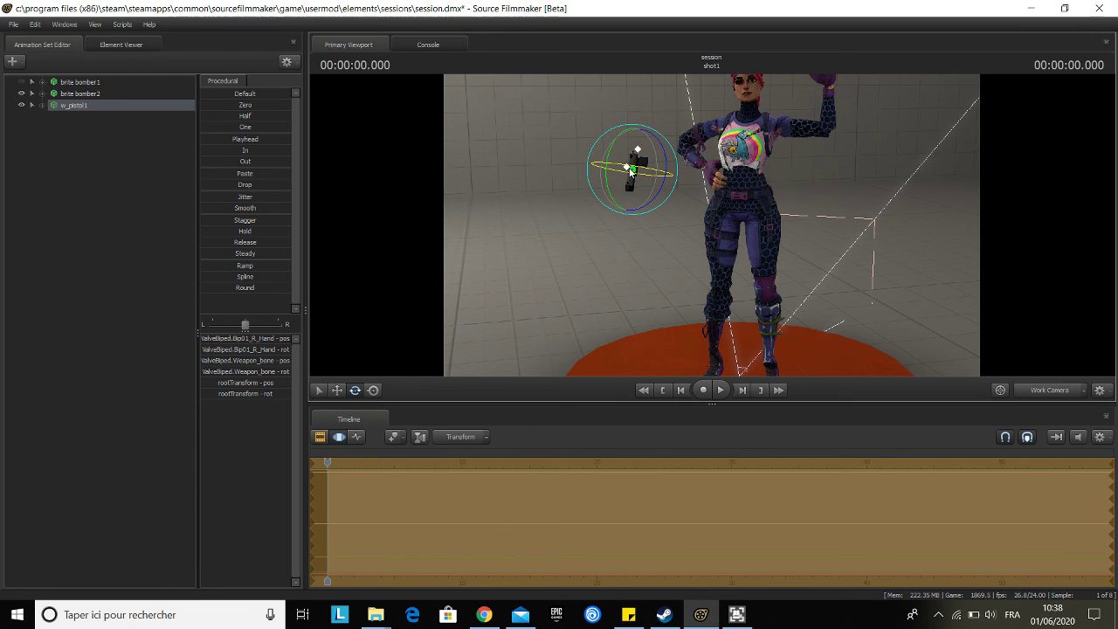
pyautogui.moveTo(635, 172); pyautogui.dragTo(663, 180)
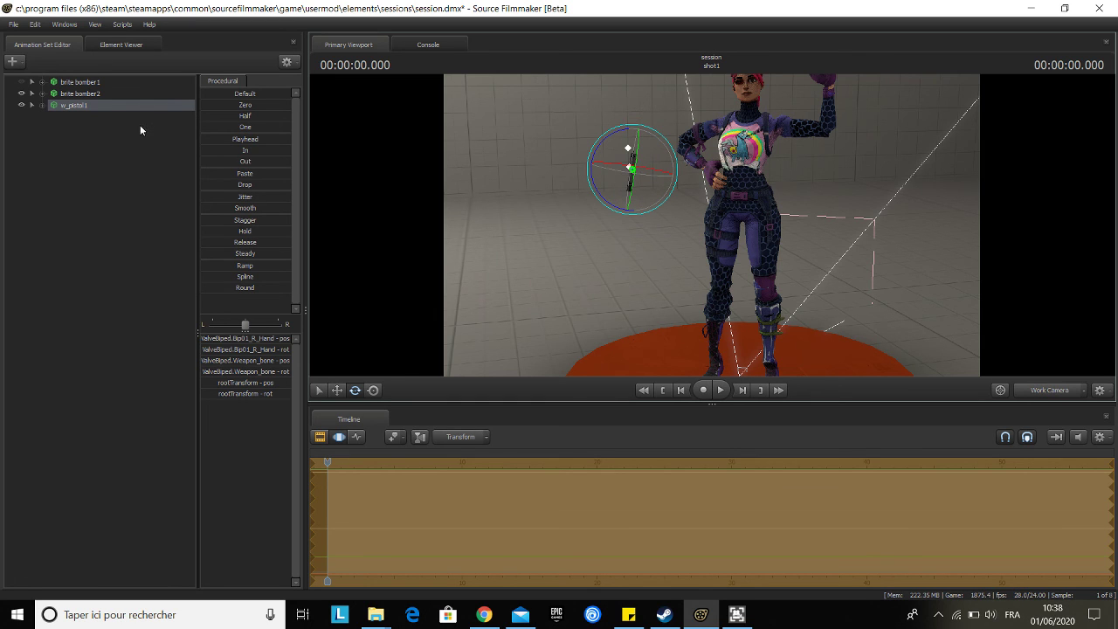
# Nudge the rotated w_pistol1 model slightly upward and farther away from the figure
pyautogui.click(169, 105)
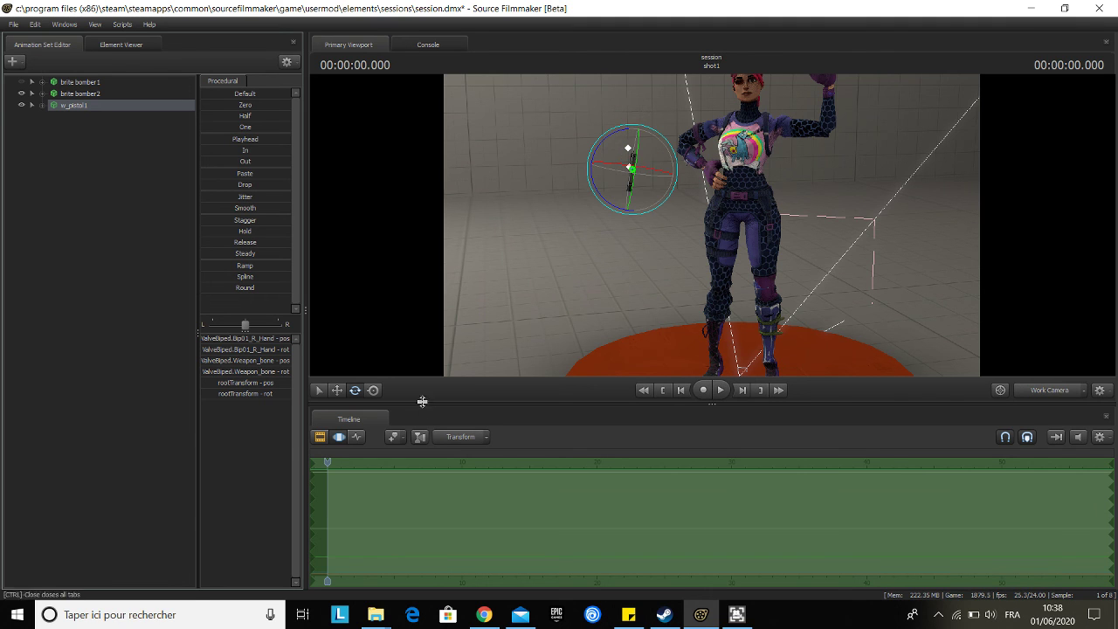
pyautogui.click(337, 391)
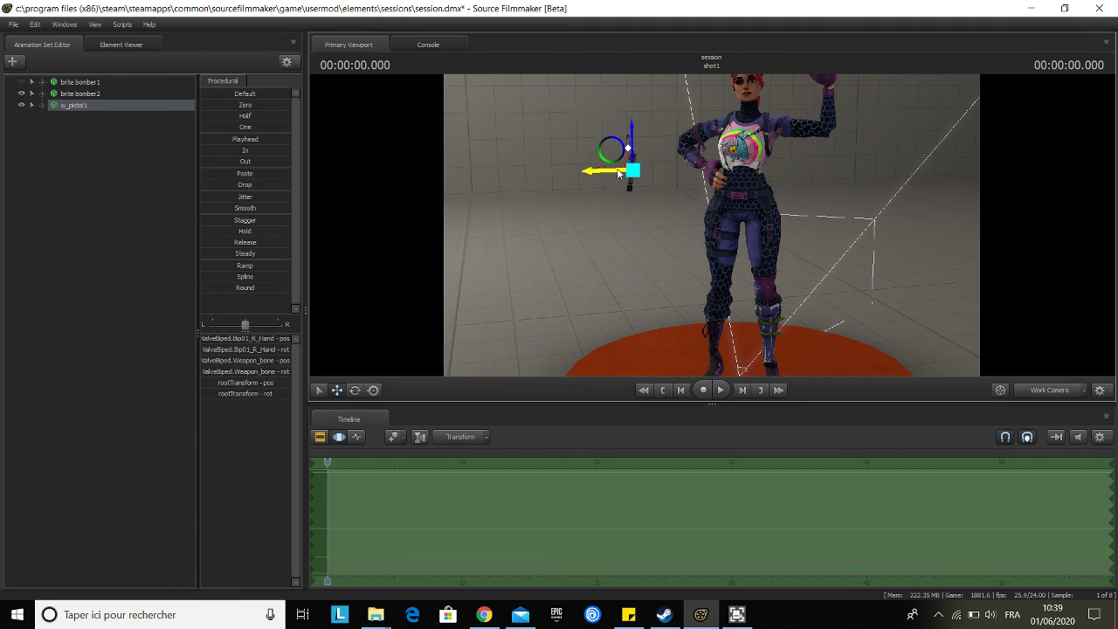
pyautogui.moveTo(618, 172)
pyautogui.mouseDown()
pyautogui.moveTo(709, 206)
pyautogui.moveTo(699, 208)
pyautogui.moveTo(739, 183)
pyautogui.moveTo(717, 205)
pyautogui.moveTo(711, 259)
pyautogui.moveTo(689, 233)
pyautogui.moveTo(711, 184)
pyautogui.moveTo(699, 165)
pyautogui.moveTo(649, 155)
pyautogui.moveTo(722, 177)
pyautogui.moveTo(619, 185)
pyautogui.moveTo(711, 135)
pyautogui.moveTo(627, 166)
pyautogui.mouseUp()
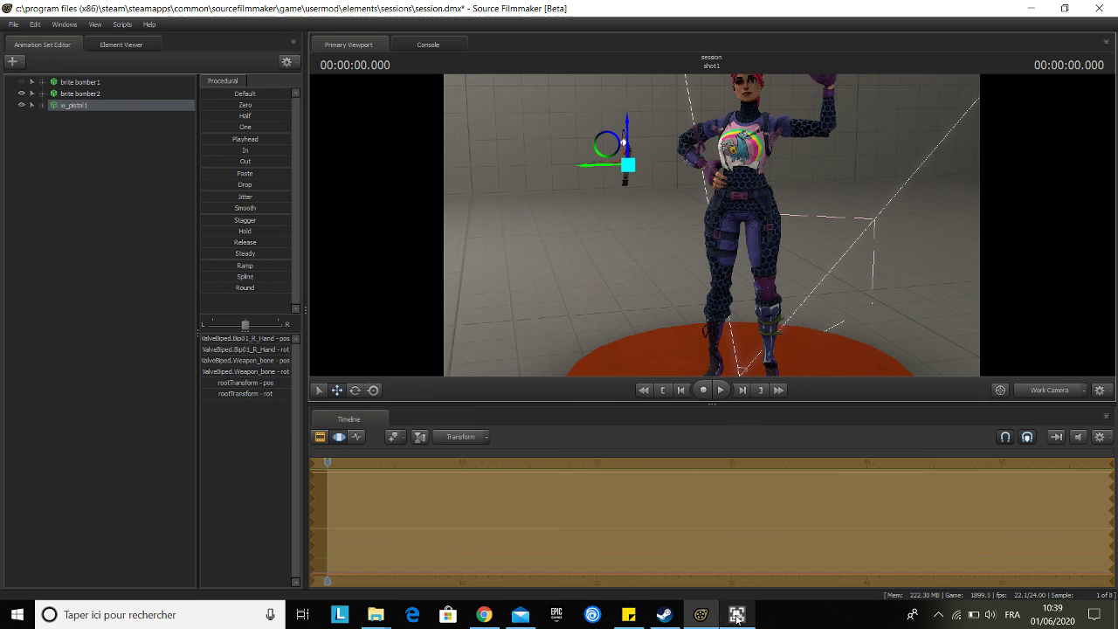
pyautogui.moveTo(736, 615)
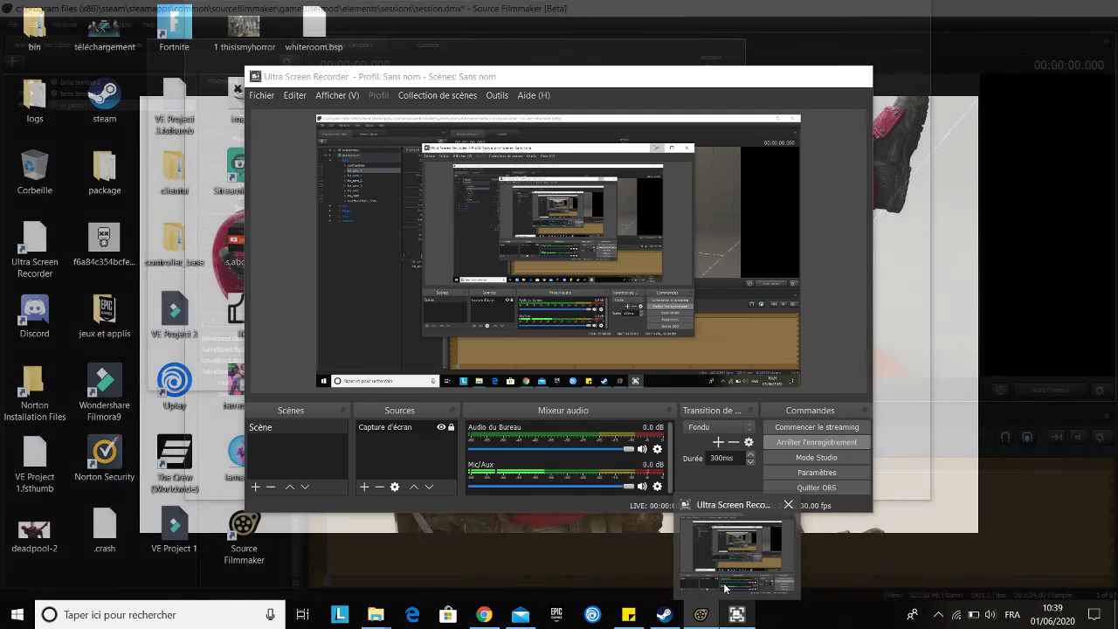